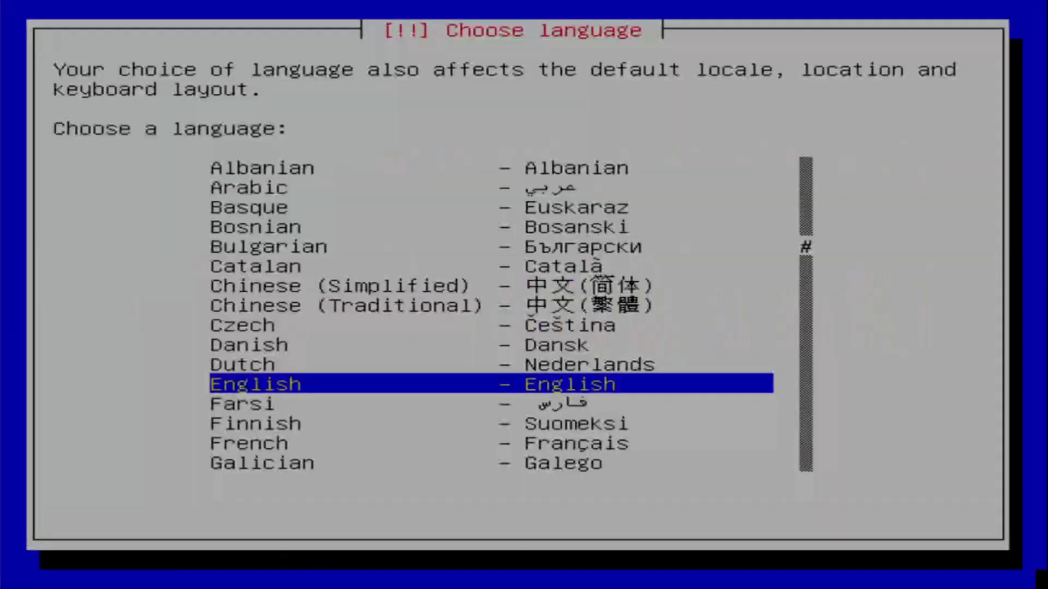
Keep English as the install language and accept United States as the location
{"action": "key", "text": "Down"}
{"action": "key", "text": "Down"}
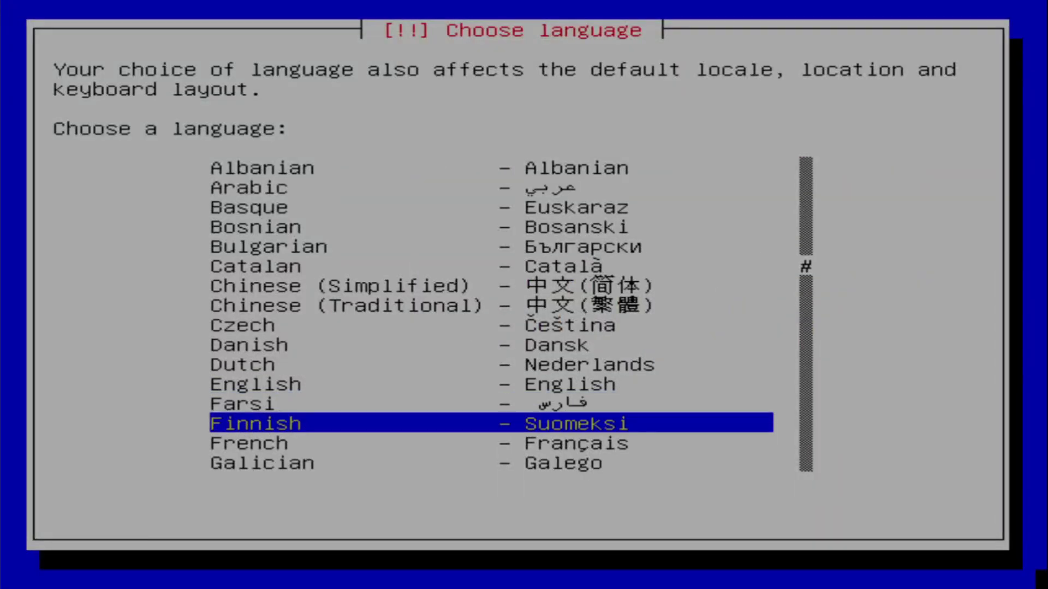
{"action": "key", "text": "Up"}
{"action": "key", "text": "Up"}
{"action": "key", "text": "Return"}
{"action": "key", "text": "Return"}
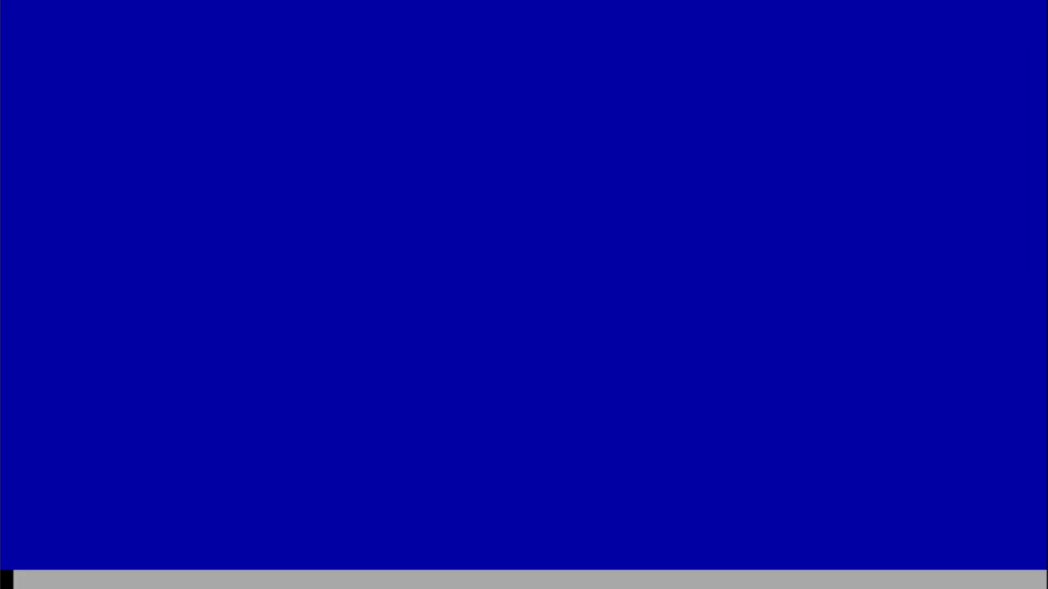
{"action": "key", "text": "Return"}
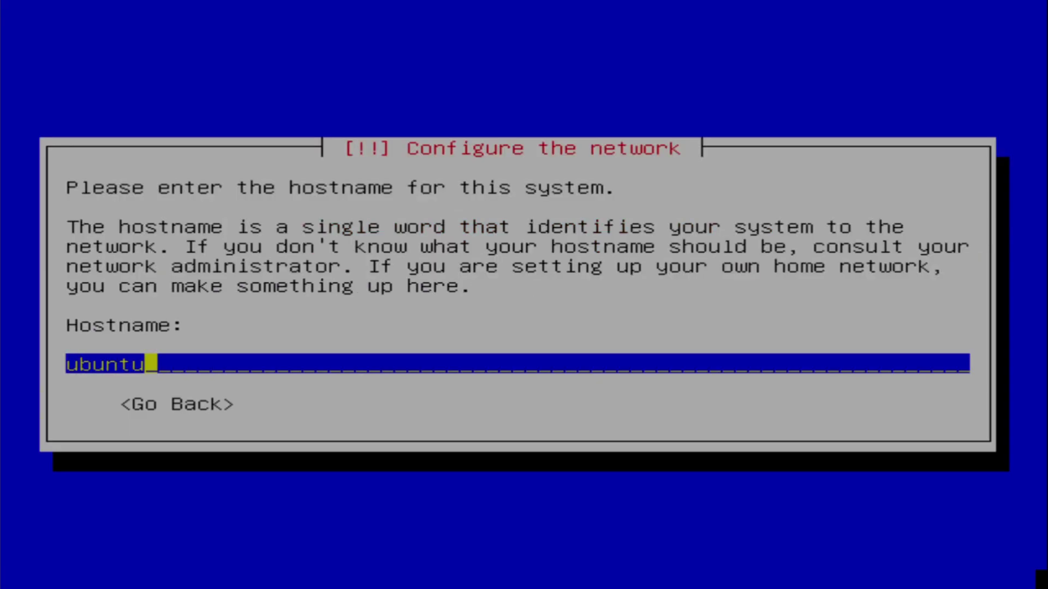
Keep hostname ubuntu, erase the entire disk, write the partition changes and dismiss the welcome message
{"action": "key", "text": "Return"}
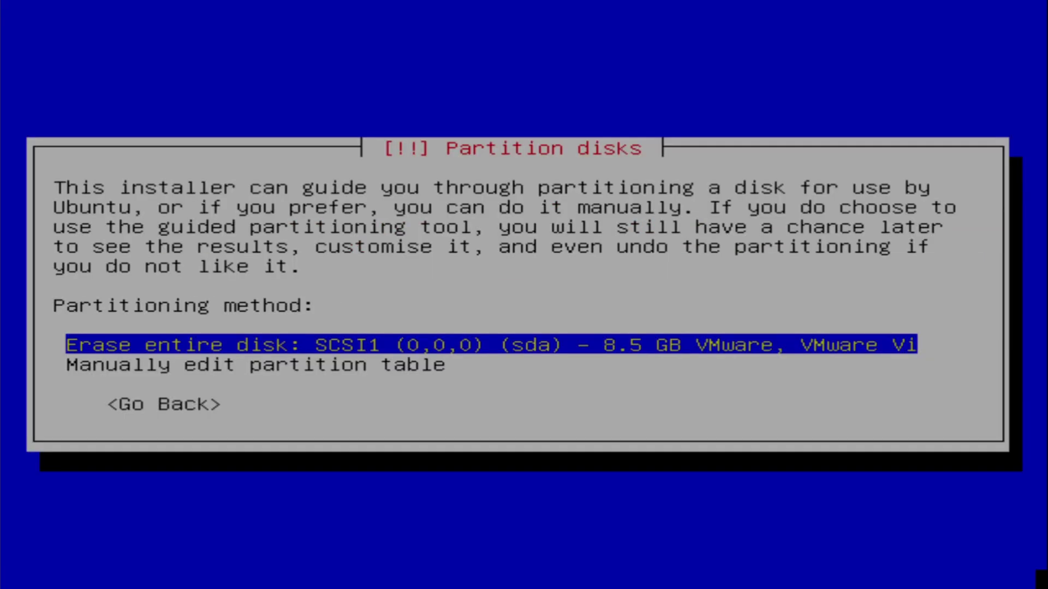
{"action": "key", "text": "Return"}
{"action": "key", "text": "Left"}
{"action": "key", "text": "Return"}
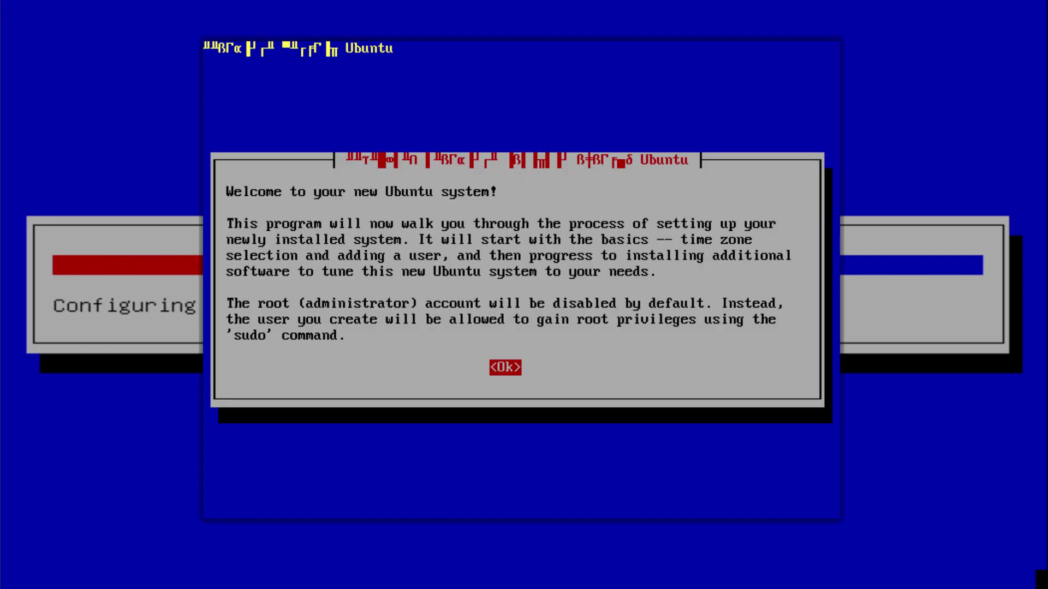
{"action": "key", "text": "Return"}
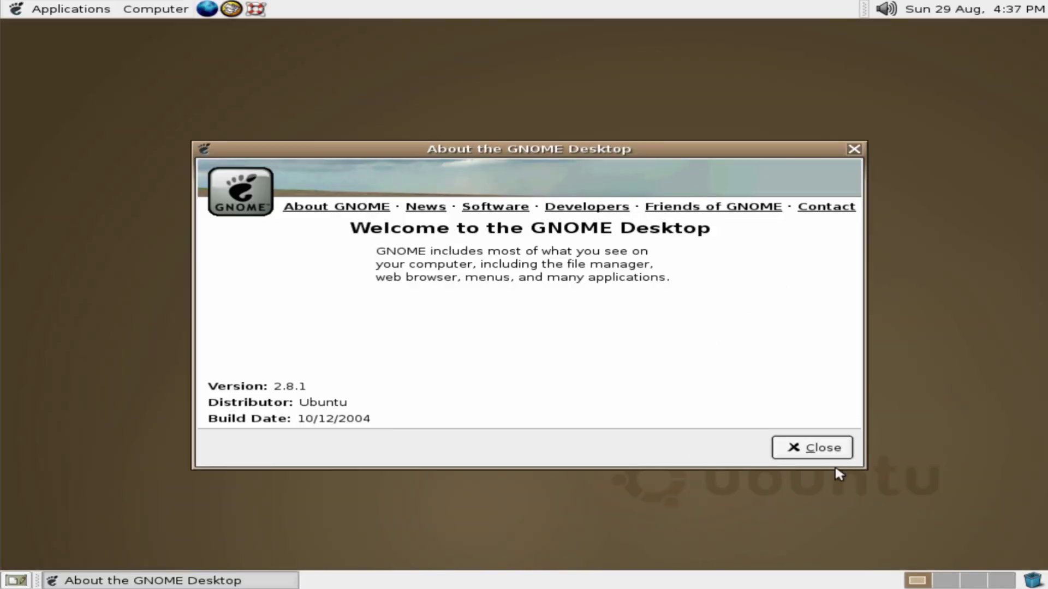
Close About GNOME, then sample GIMP, Mines and the Evolution setup wizard
{"action": "left_click", "coordinate": [838, 452]}
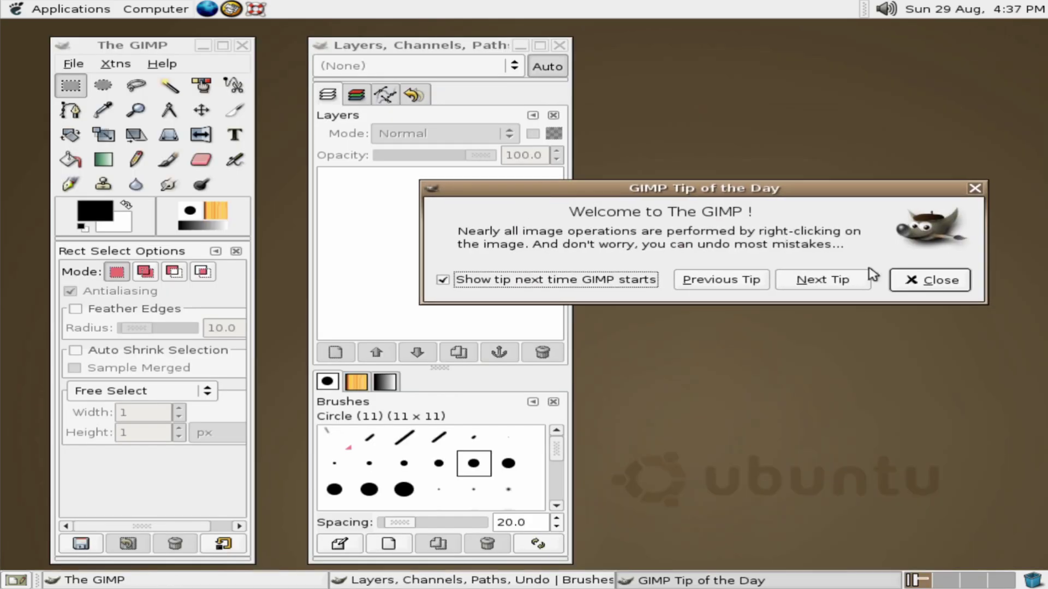
{"action": "left_click", "coordinate": [927, 278]}
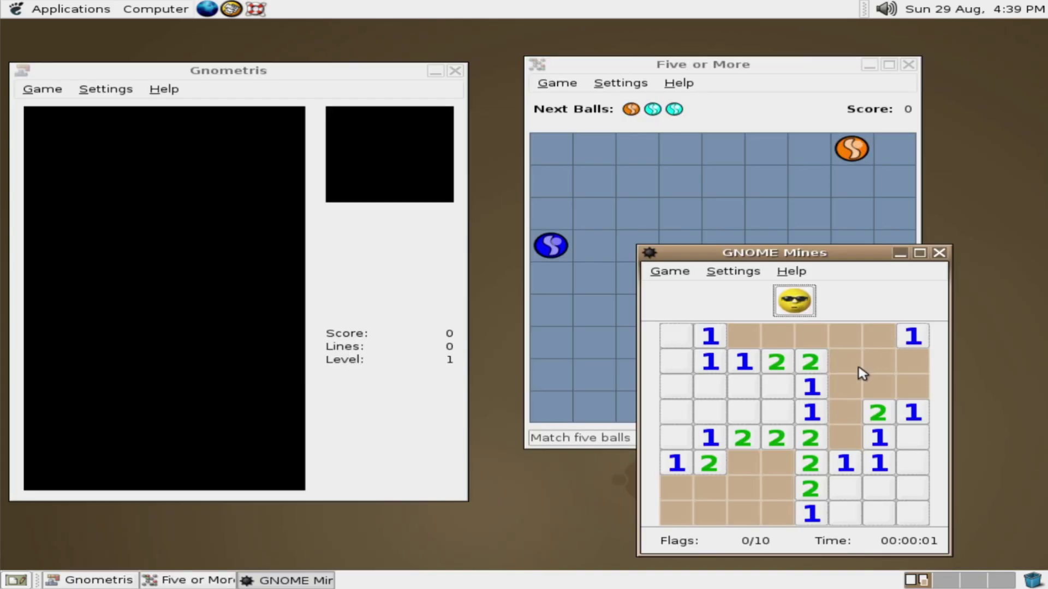
{"action": "left_click", "coordinate": [873, 367]}
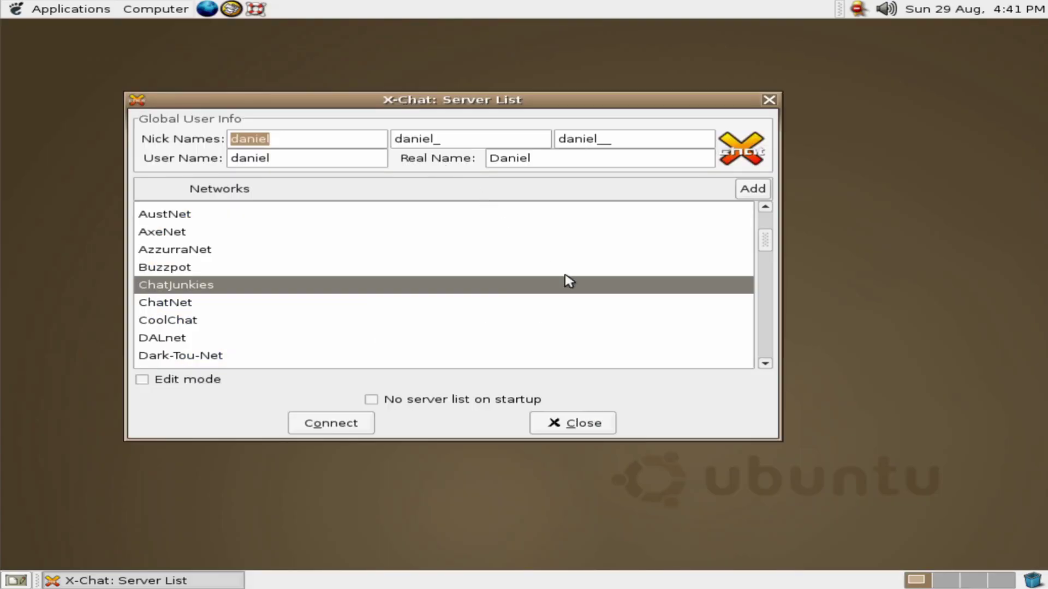
{"action": "scroll", "coordinate": [566, 281], "scroll_direction": "down", "scroll_amount": 2}
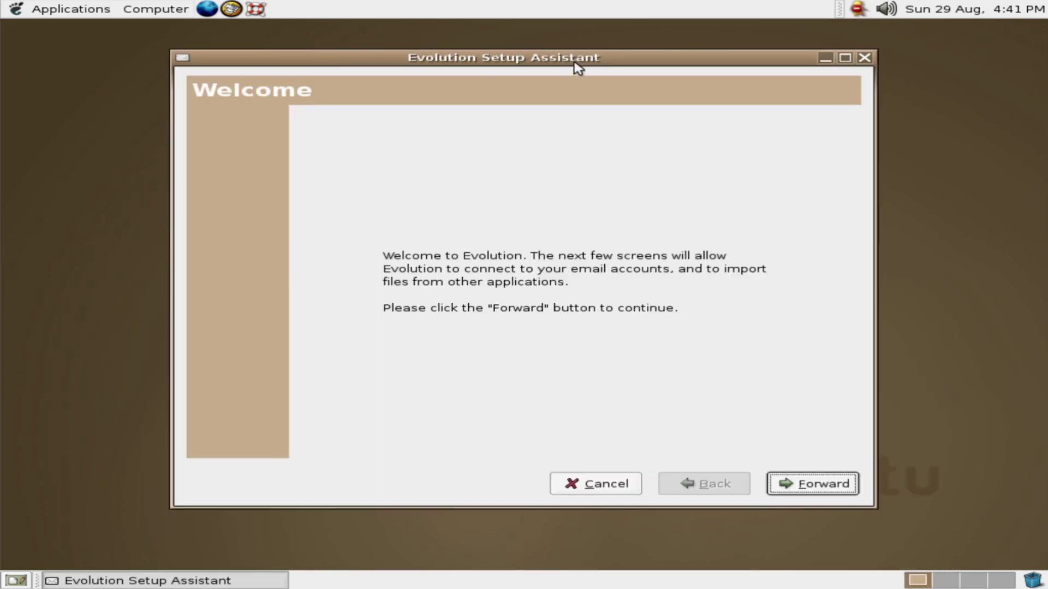
{"action": "left_click", "coordinate": [736, 500]}
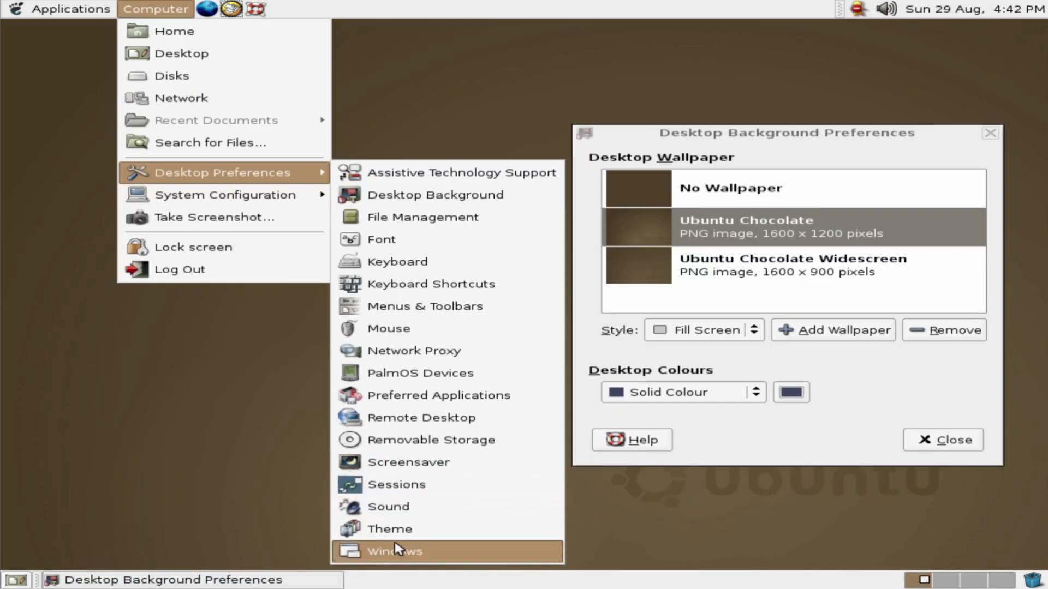
In Theme Preferences, cycle through themes from Crux onward, then settle on Default
{"action": "left_click", "coordinate": [397, 526]}
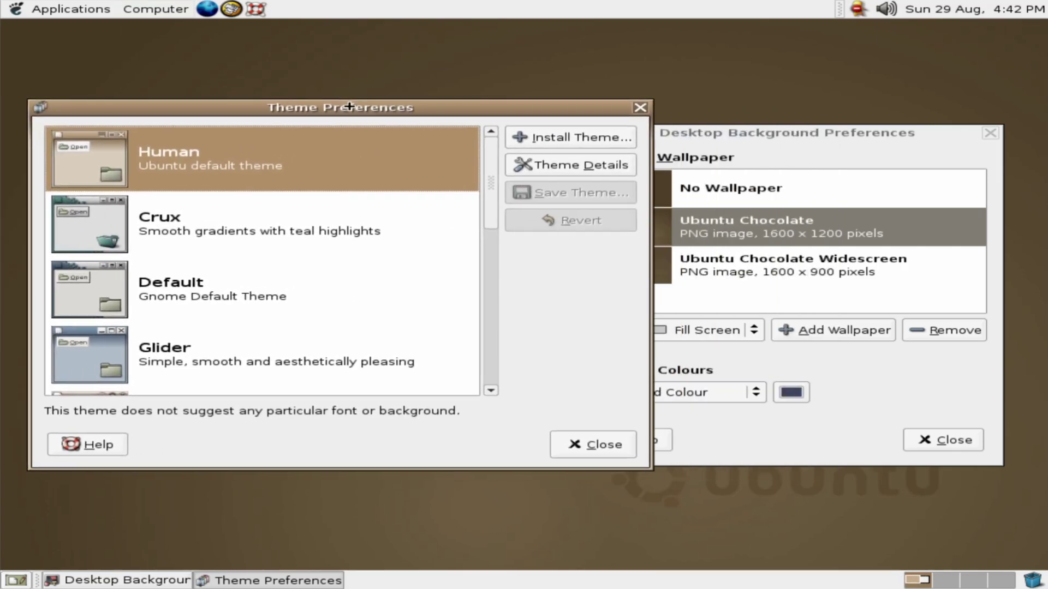
{"action": "left_click_drag", "start_coordinate": [845, 149], "coordinate": [932, 141]}
{"action": "left_click", "coordinate": [339, 211]}
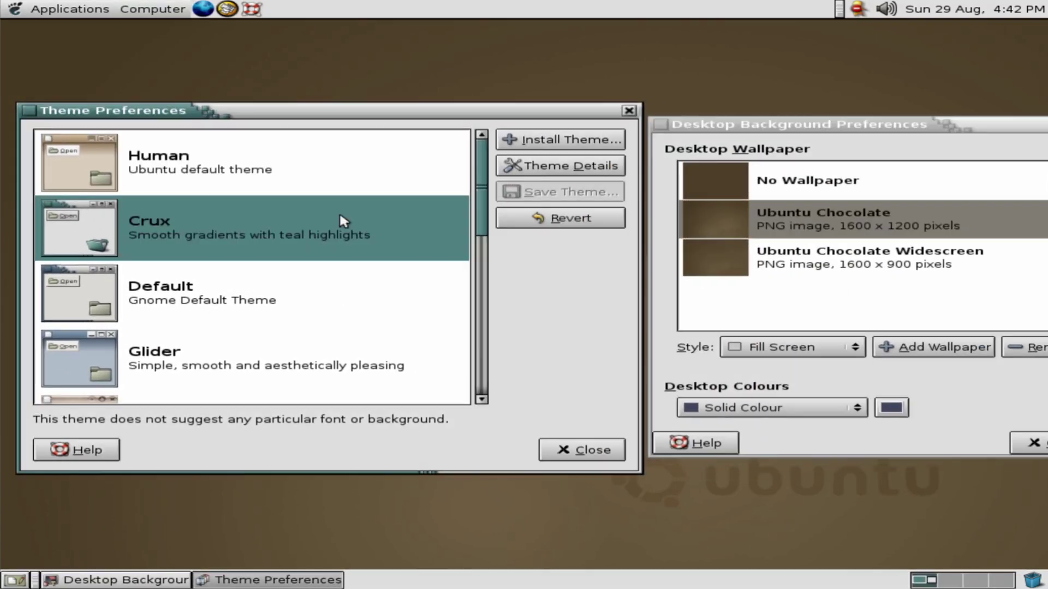
{"action": "key", "text": "Down"}
{"action": "key", "text": "Down"}
{"action": "key", "text": "Down"}
{"action": "key", "text": "Down"}
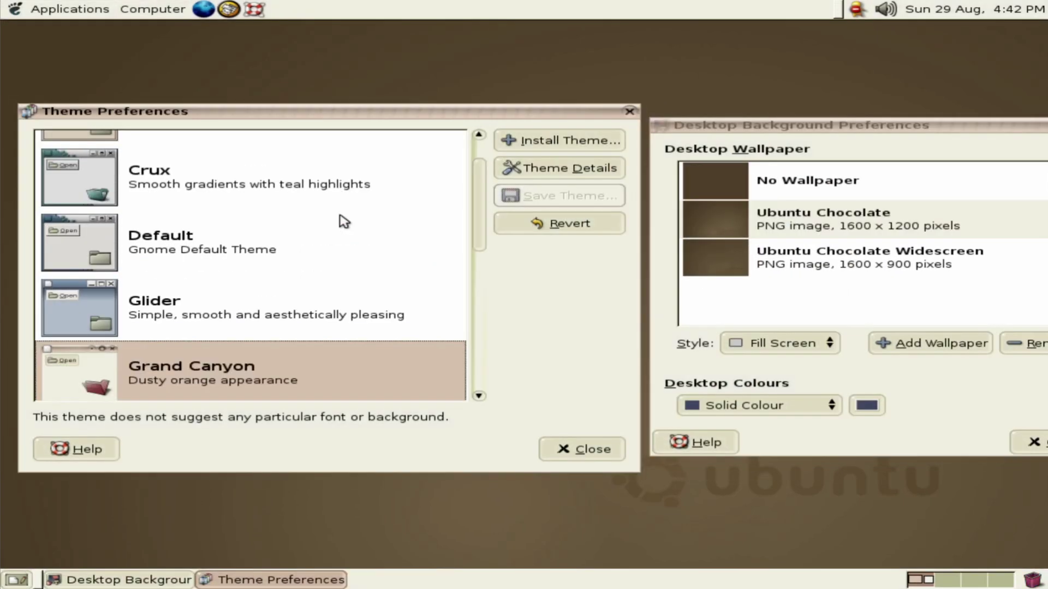
{"action": "key", "text": "Down"}
{"action": "key", "text": "Down"}
{"action": "key", "text": "Down"}
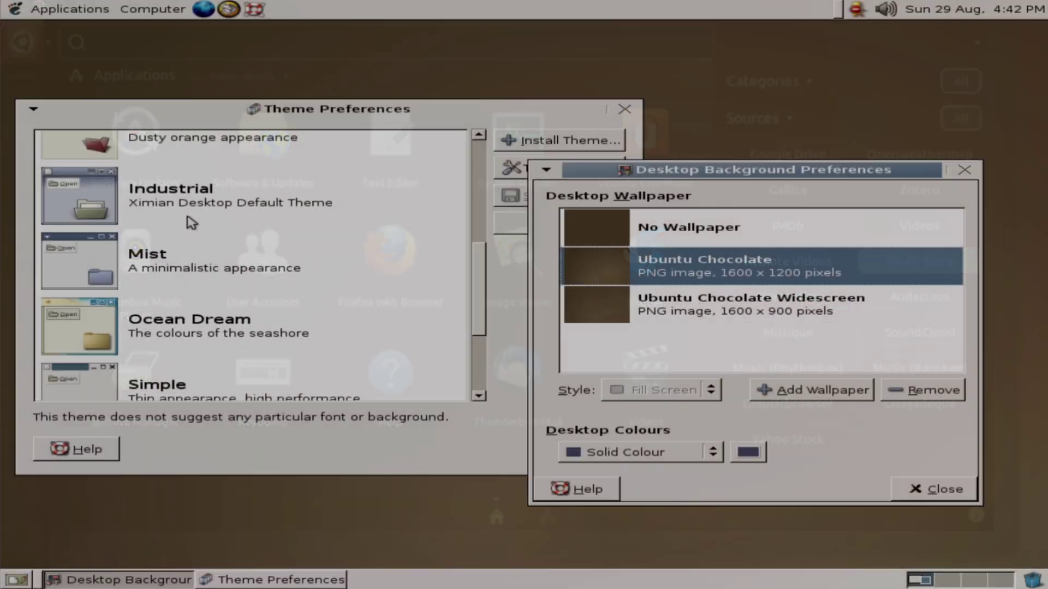
{"action": "scroll", "coordinate": [192, 226], "scroll_direction": "up", "scroll_amount": 3}
{"action": "left_click", "coordinate": [202, 218]}
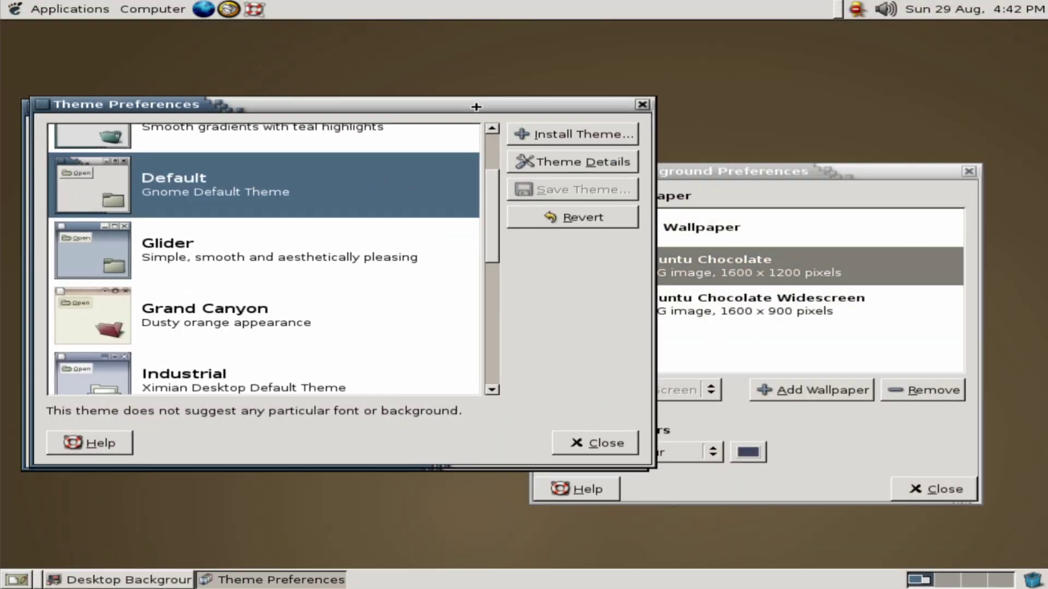
Close the Desktop Background and Theme Preferences windows
{"action": "left_click_drag", "start_coordinate": [327, 110], "coordinate": [363, 88]}
{"action": "left_click_drag", "start_coordinate": [764, 171], "coordinate": [734, 190]}
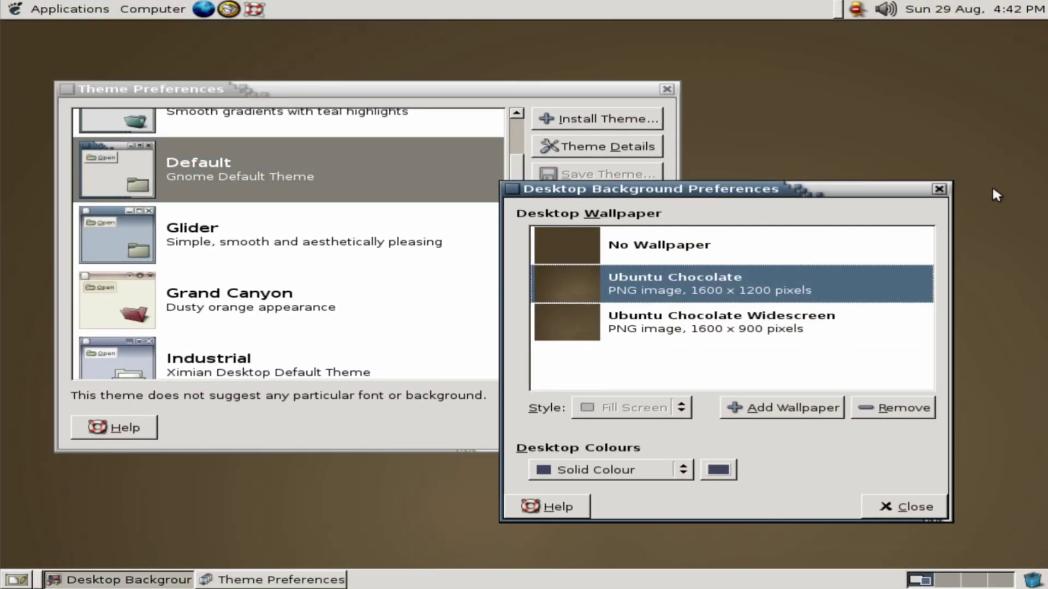
{"action": "left_click", "coordinate": [938, 189]}
{"action": "left_click", "coordinate": [626, 427]}
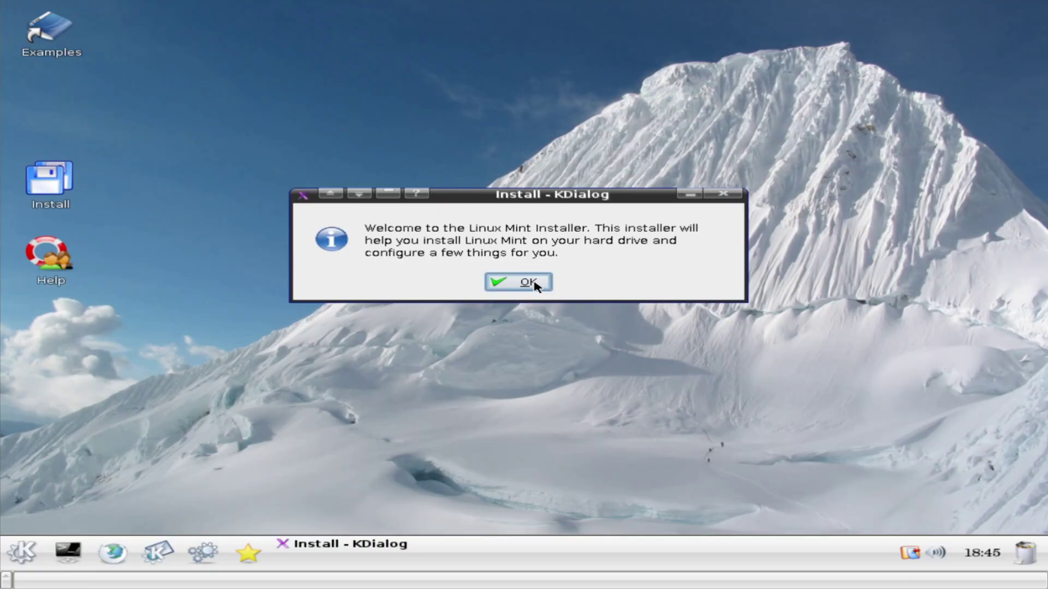
Dismiss the Linux Mint welcome message, cancel the install prompt and close About KDE
{"action": "left_click", "coordinate": [533, 284]}
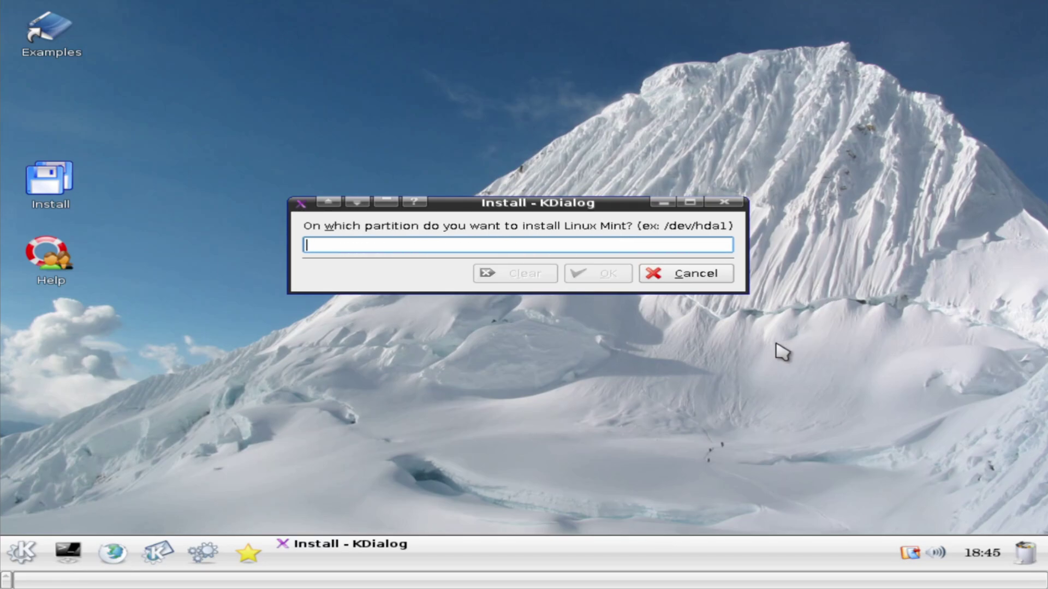
{"action": "left_click", "coordinate": [687, 273]}
{"action": "left_click_drag", "start_coordinate": [525, 205], "coordinate": [602, 43]}
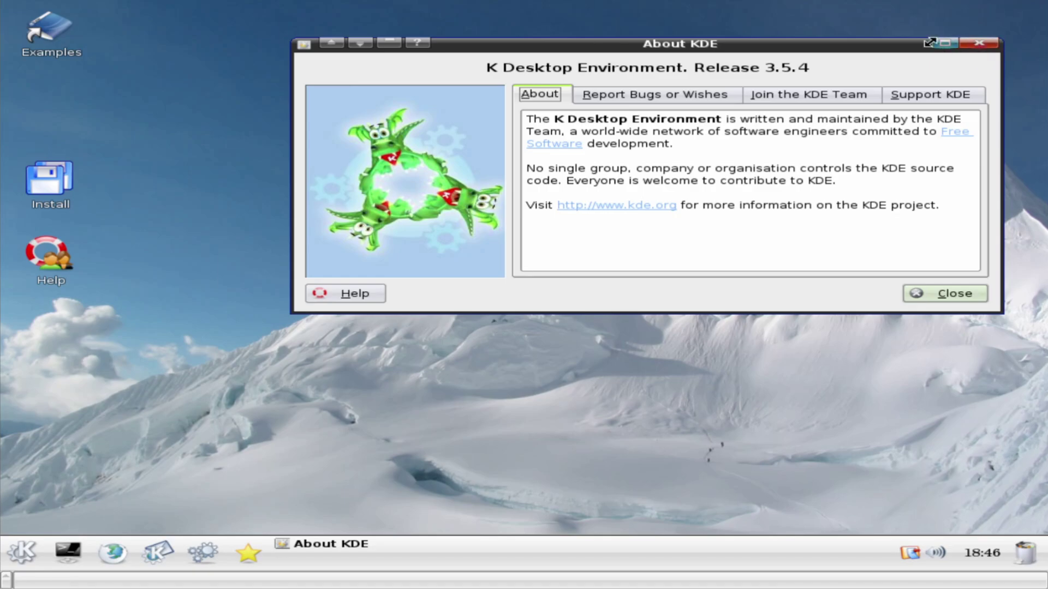
{"action": "left_click", "coordinate": [934, 296]}
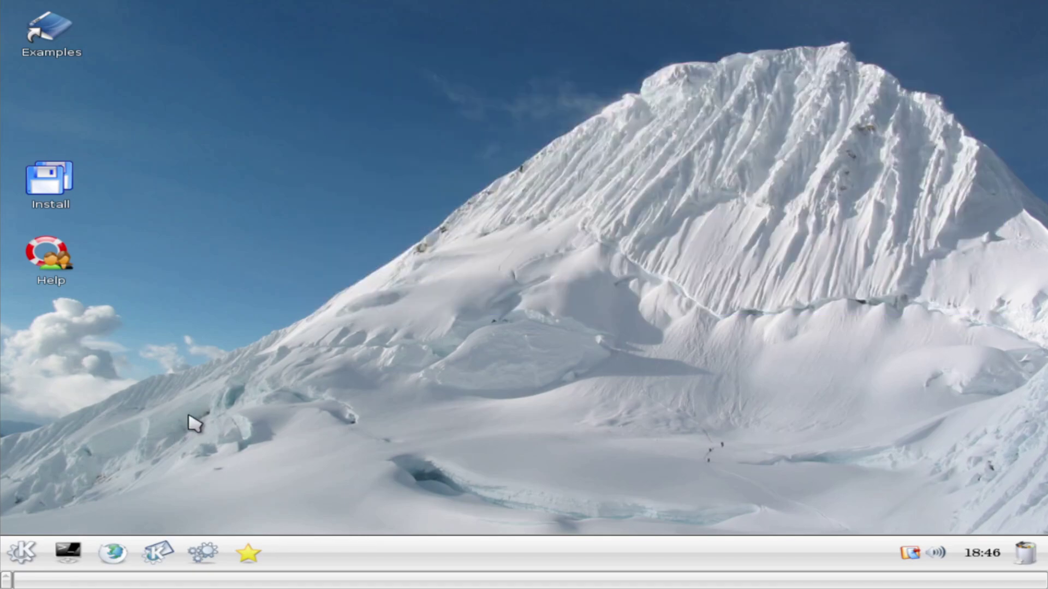
Quit GIMP by closing its image window and toolbox, then reopen the K menu
{"action": "left_click", "coordinate": [20, 554]}
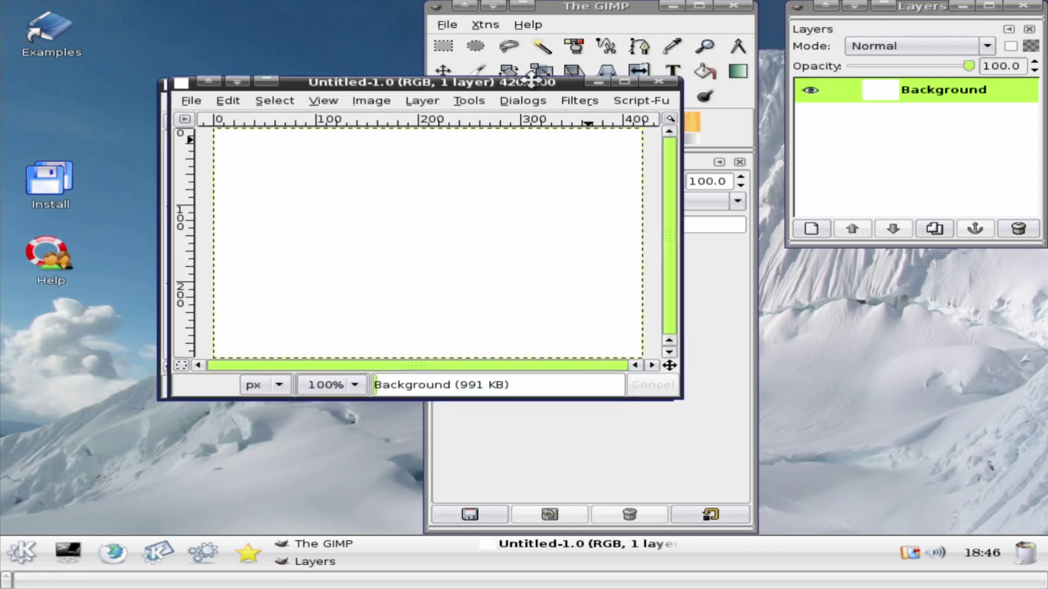
{"action": "left_click_drag", "start_coordinate": [522, 82], "coordinate": [614, 108]}
{"action": "left_click", "coordinate": [742, 110]}
{"action": "left_click", "coordinate": [733, 5]}
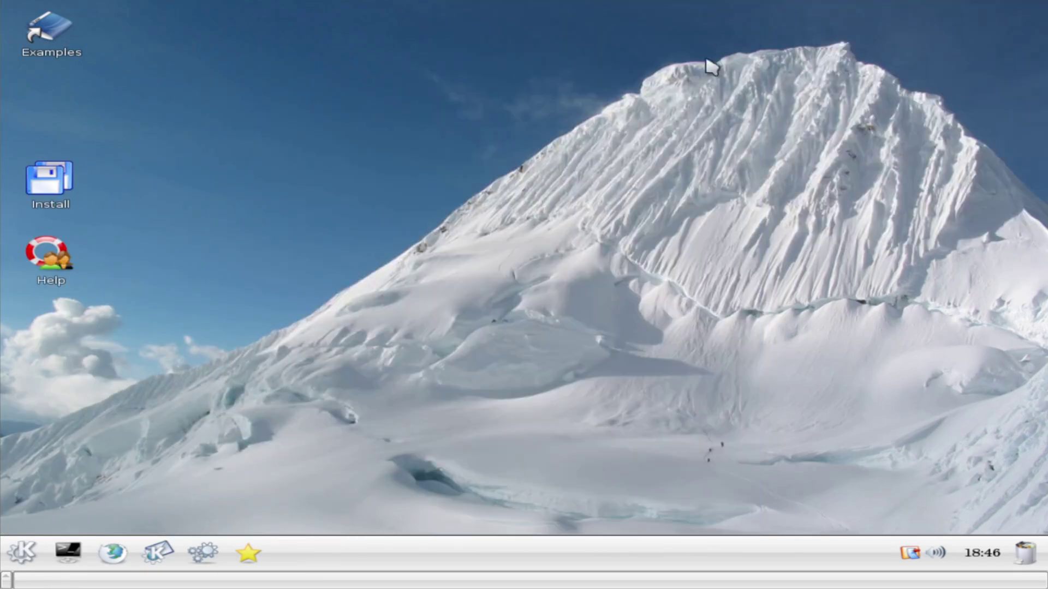
{"action": "left_click", "coordinate": [21, 551]}
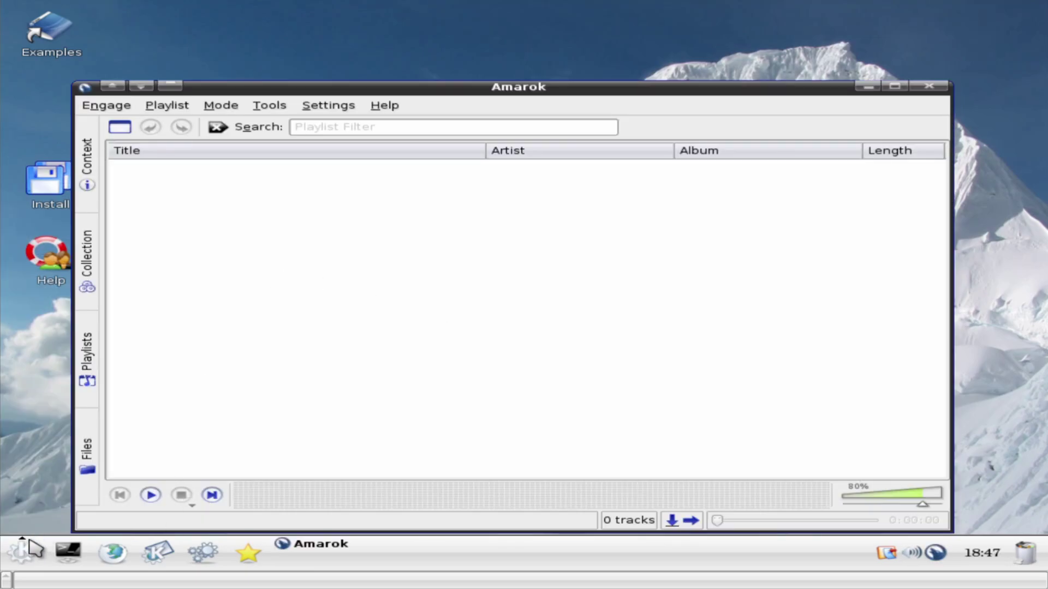
Browse the Office submenu, close About Firefox and switch the Google page to Russian
{"action": "left_click", "coordinate": [29, 541]}
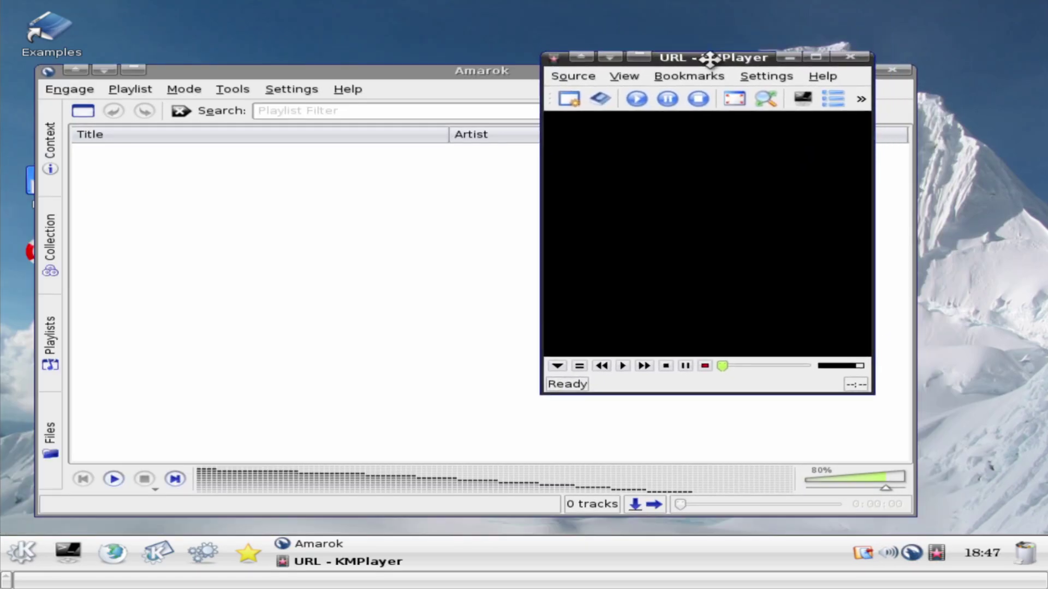
{"action": "left_click_drag", "start_coordinate": [708, 58], "coordinate": [752, 43]}
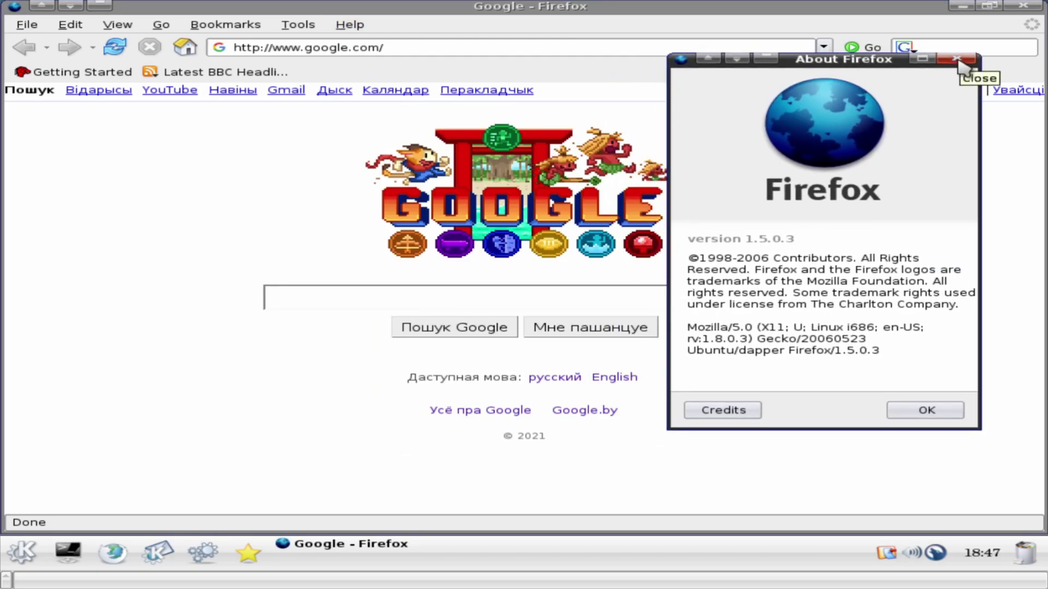
{"action": "left_click", "coordinate": [959, 67]}
{"action": "left_click", "coordinate": [551, 378]}
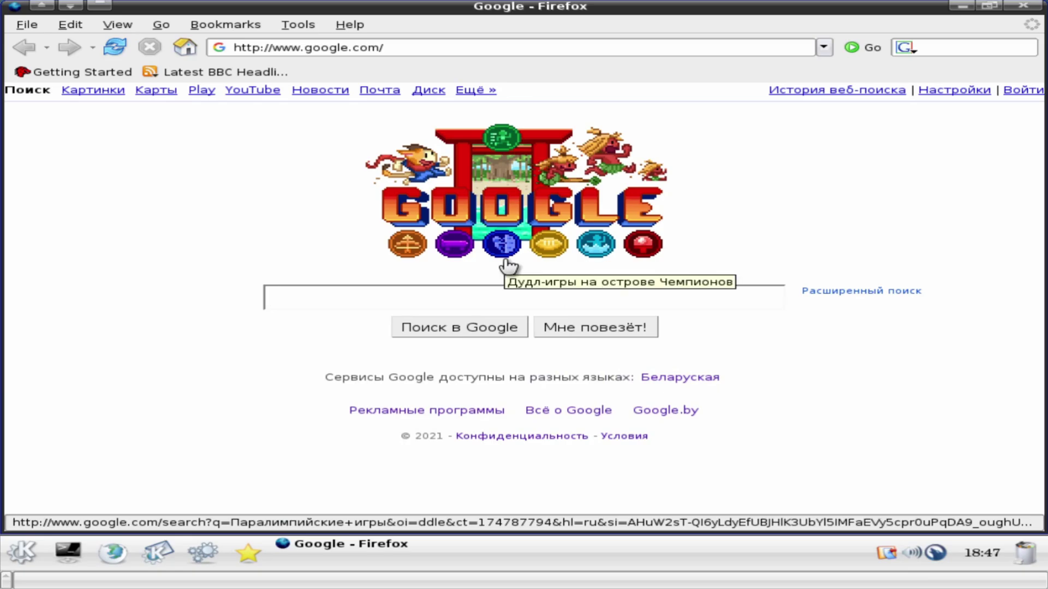
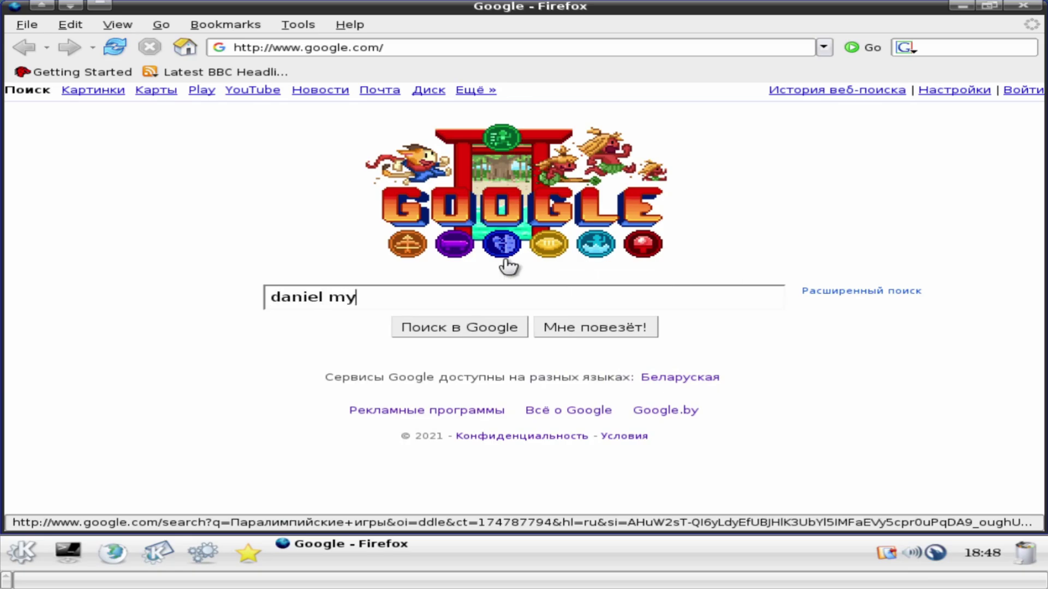
Search Google for a person's name, scroll the results, then close the KDE Control Centre
{"action": "key", "text": "Return"}
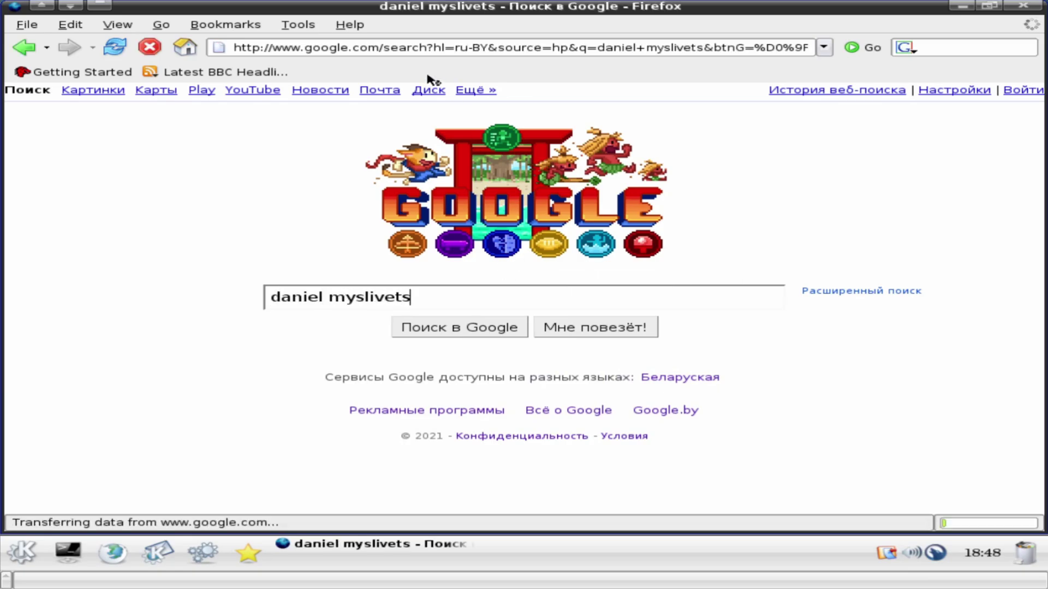
{"action": "scroll", "coordinate": [657, 222], "scroll_direction": "down", "scroll_amount": 8}
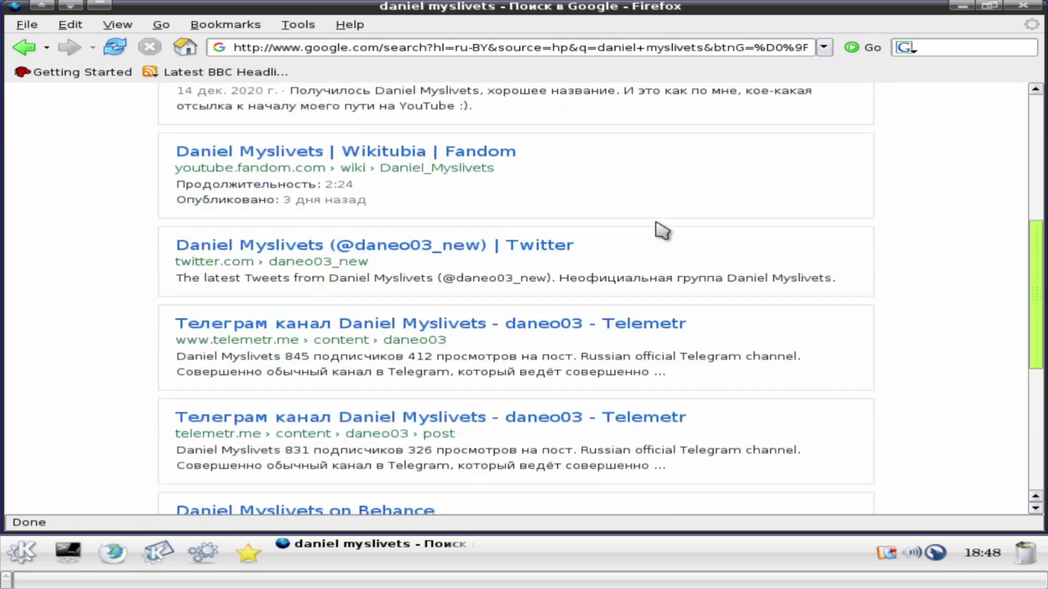
{"action": "scroll", "coordinate": [662, 227], "scroll_direction": "up", "scroll_amount": 8}
{"action": "scroll", "coordinate": [663, 228], "scroll_direction": "down", "scroll_amount": 10}
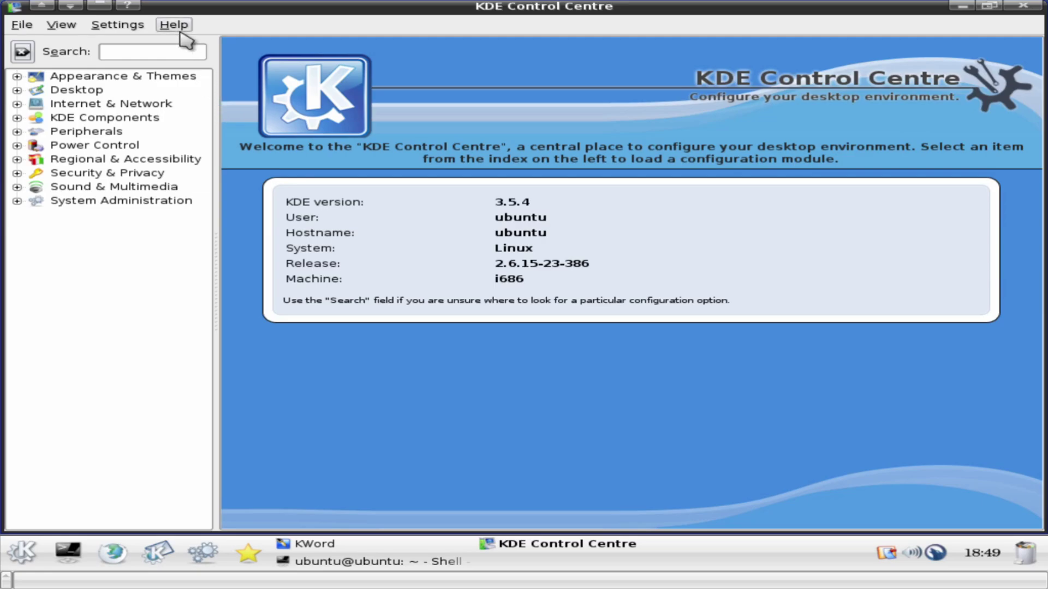
{"action": "left_click", "coordinate": [1023, 11]}
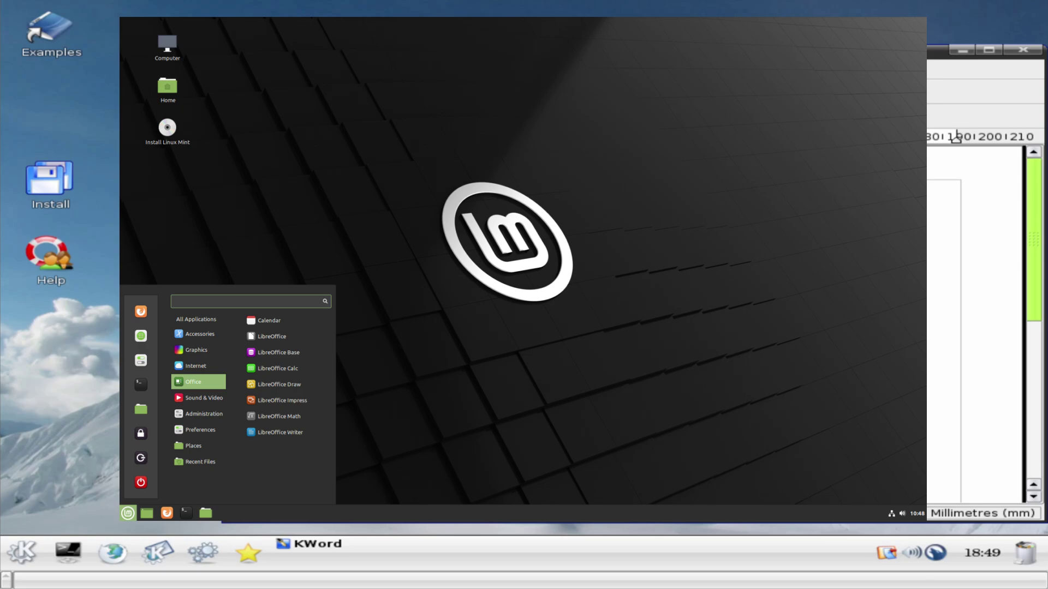
Close KWord and log out of the KDE 3.5 session from the main menu
{"action": "left_click", "coordinate": [1022, 49]}
{"action": "left_click", "coordinate": [24, 553]}
{"action": "left_click", "coordinate": [24, 553]}
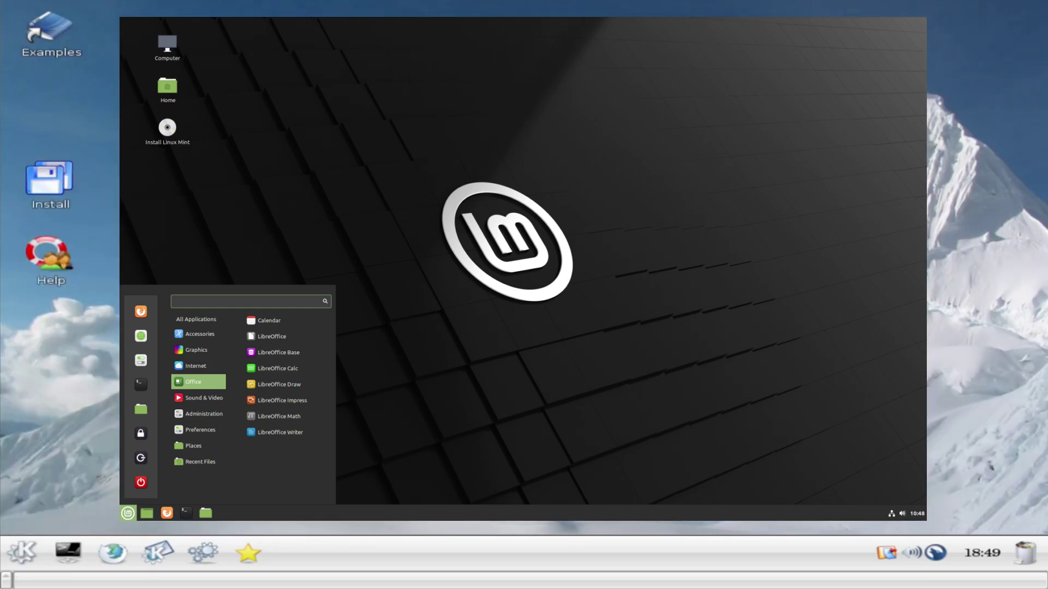
{"action": "left_click", "coordinate": [24, 553]}
{"action": "left_click", "coordinate": [33, 521]}
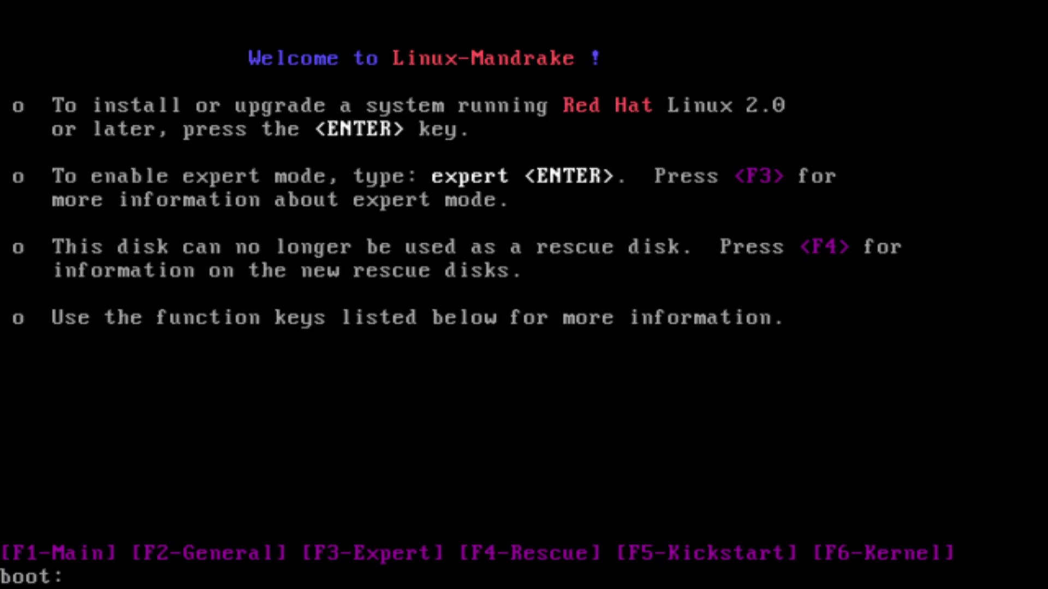
Start the Mandrake installer in English as a fresh install, acknowledging the BusLogic card
{"action": "key", "text": "Return"}
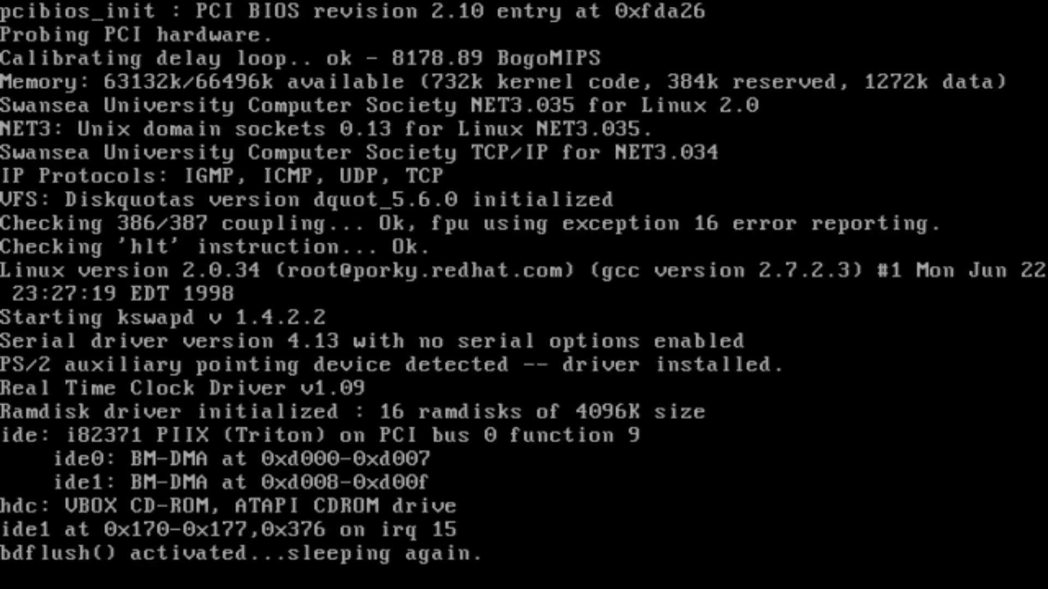
{"action": "key", "text": "Return"}
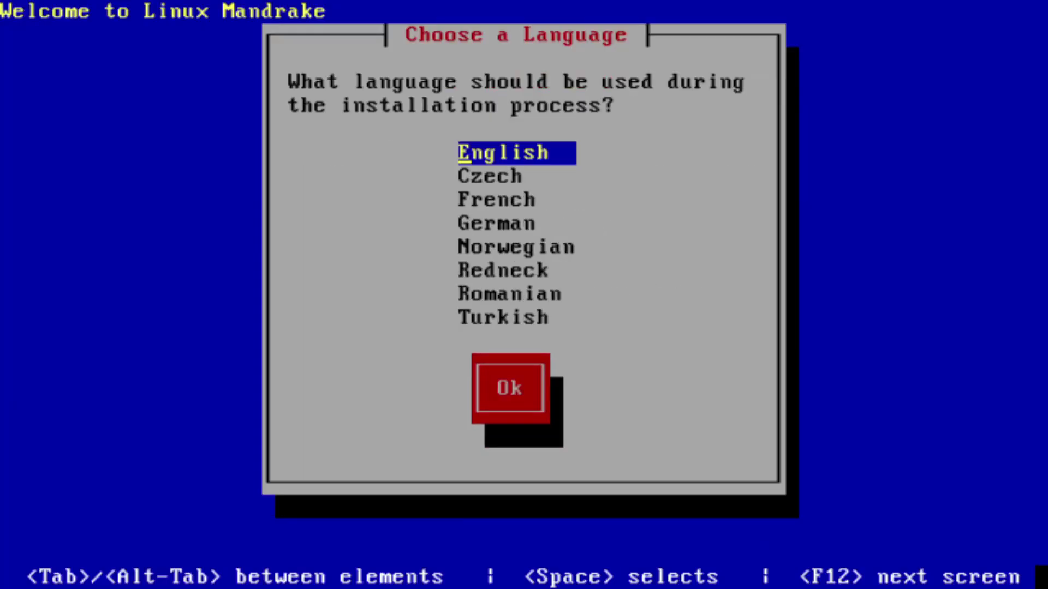
{"action": "key", "text": "Return"}
{"action": "key", "text": "Return"}
{"action": "key", "text": "Return"}
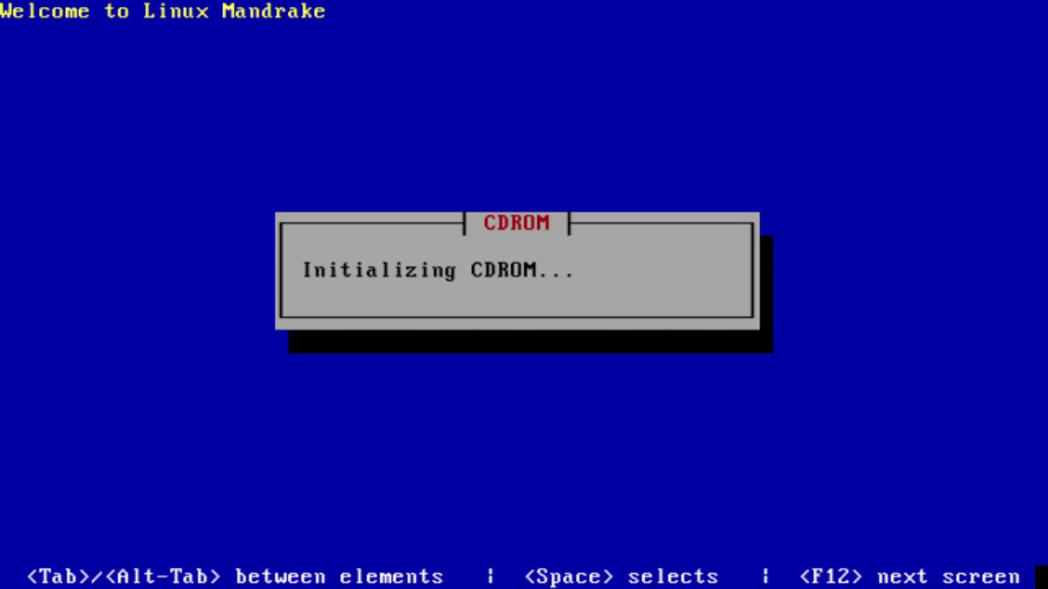
{"action": "key", "text": "Return"}
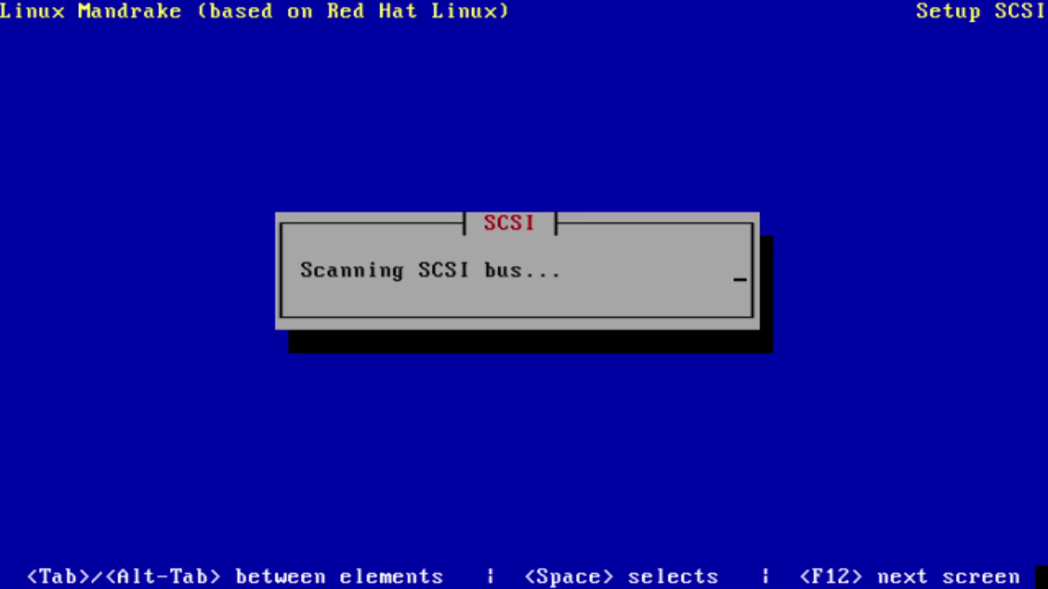
{"action": "key", "text": "Return"}
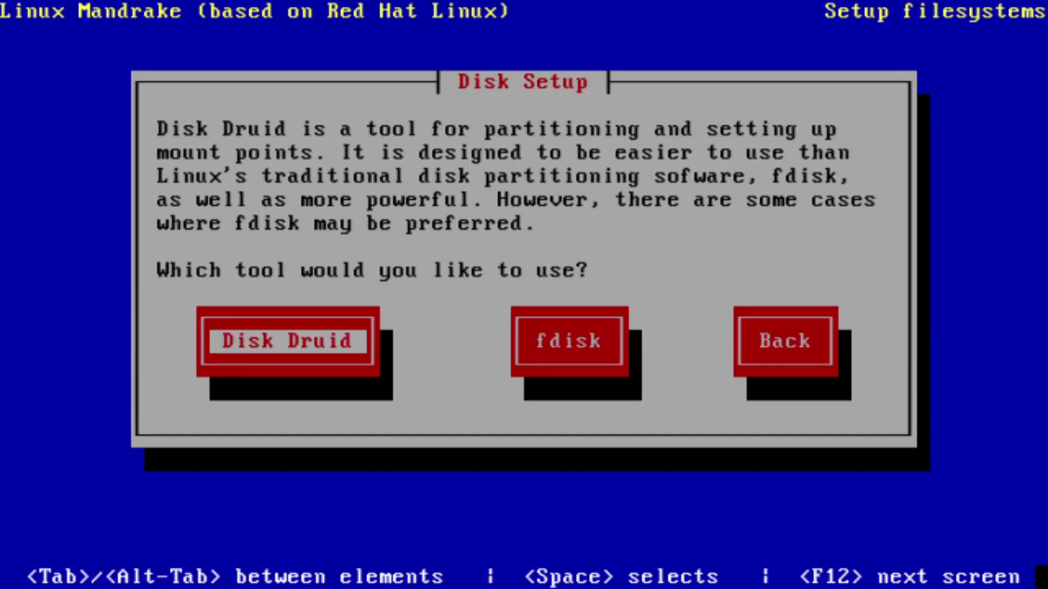
{"action": "key", "text": "Return"}
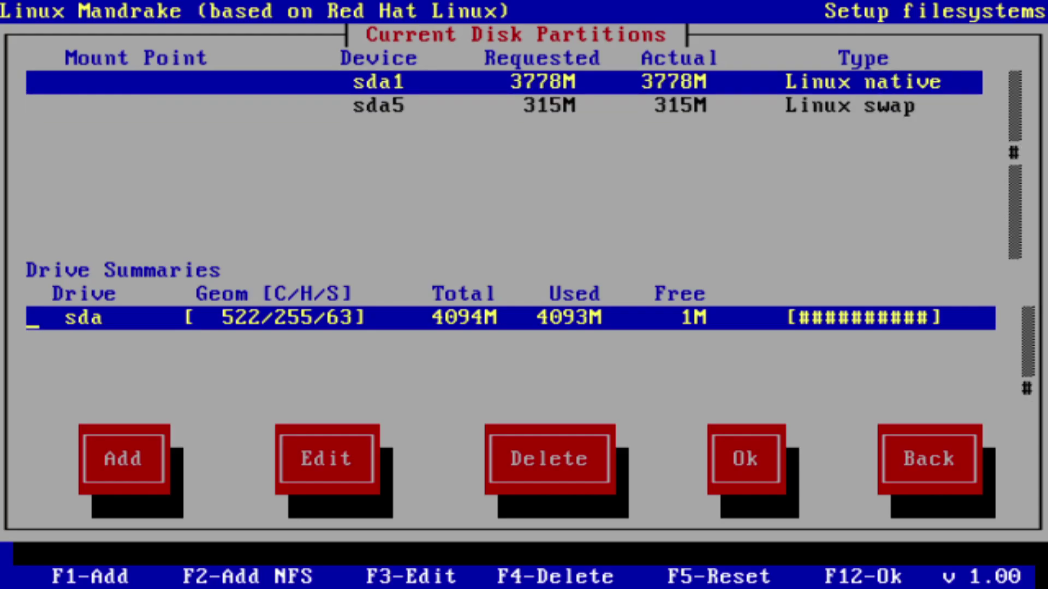
Delete sda1, add a 2048M / root partition and save the partition table
{"action": "key", "text": "F4"}
{"action": "key", "text": "Return"}
{"action": "key", "text": "Tab"}
{"action": "key", "text": "Tab"}
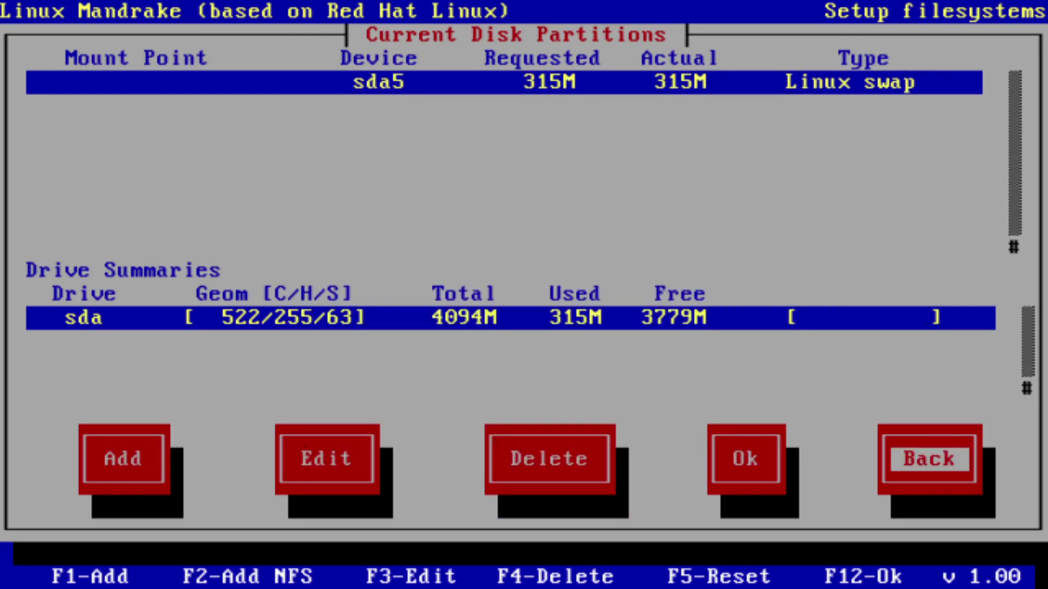
{"action": "key", "text": "shift+Tab"}
{"action": "key", "text": "shift+Tab"}
{"action": "key", "text": "shift+Tab"}
{"action": "key", "text": "shift+Tab"}
{"action": "key", "text": "Return"}
{"action": "type", "text": "/"}
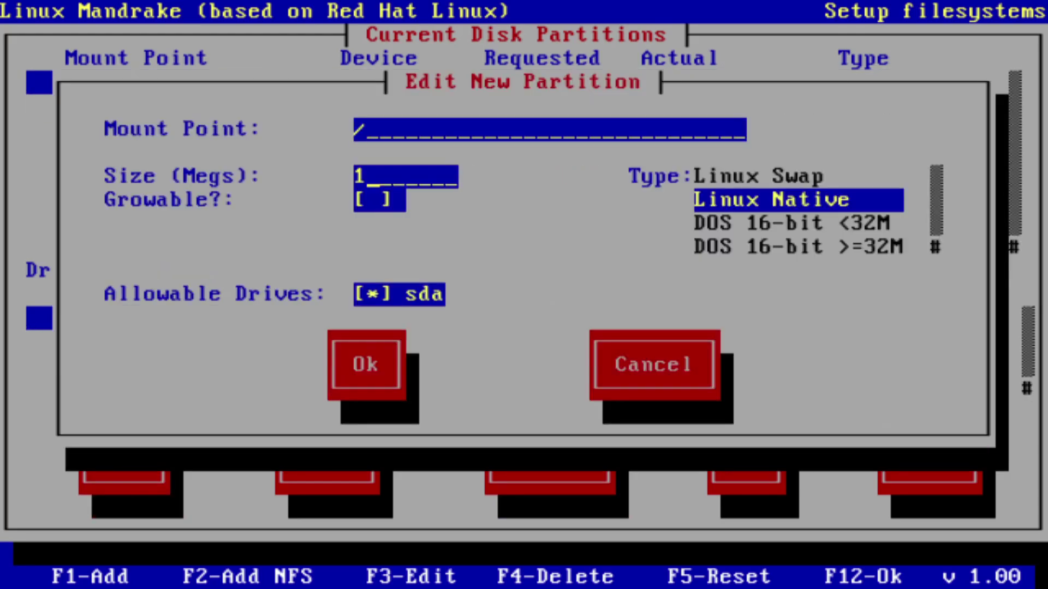
{"action": "key", "text": "BackSpace"}
{"action": "type", "text": "2048"}
{"action": "key", "text": "Return"}
{"action": "key", "text": "Tab"}
{"action": "key", "text": "Tab"}
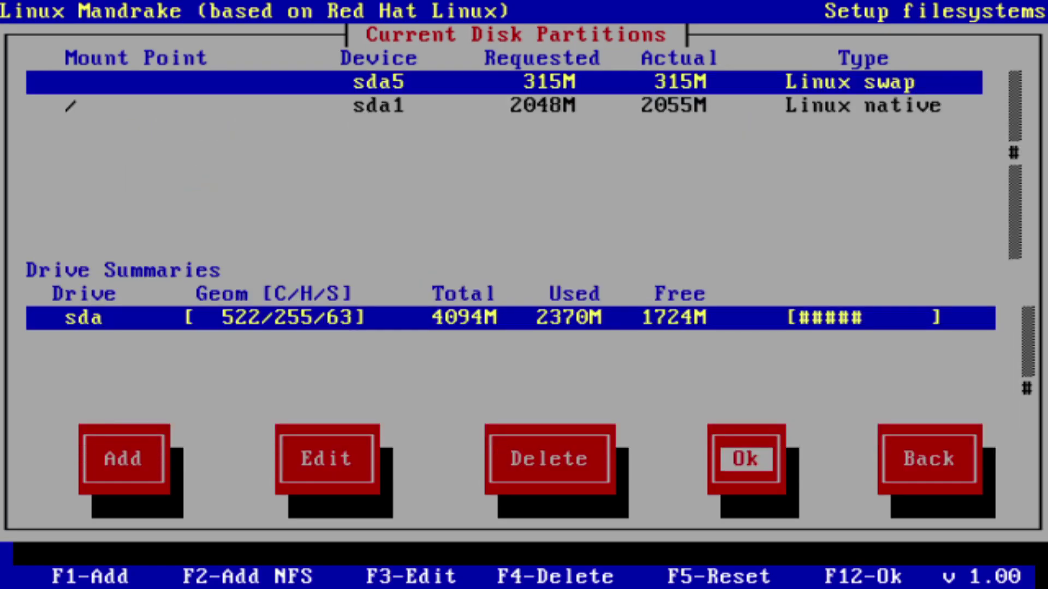
{"action": "key", "text": "Return"}
{"action": "key", "text": "Return"}
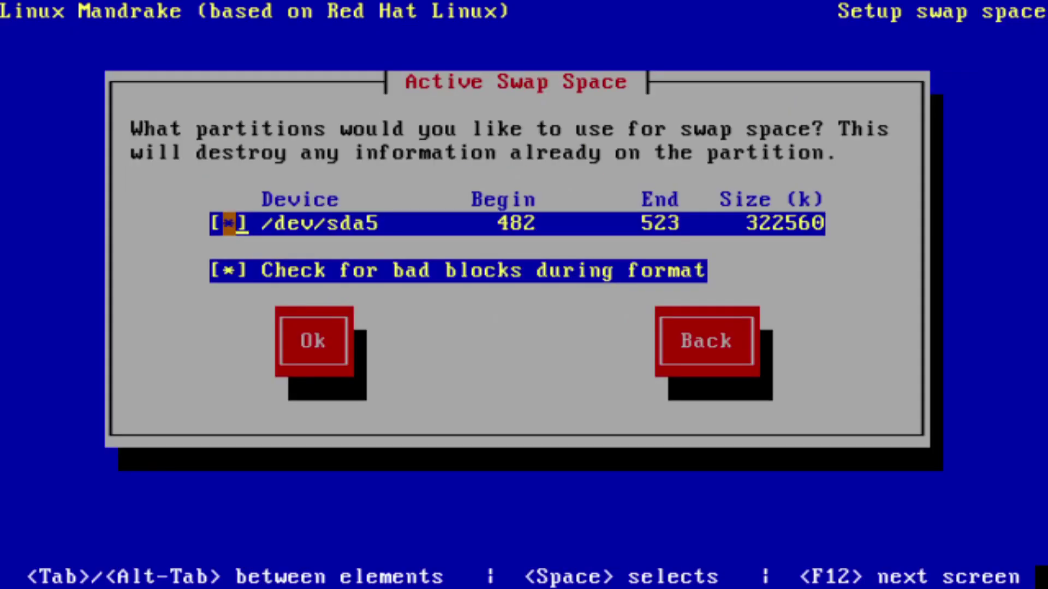
Use sda5 as swap, mark extra components and start the package installation
{"action": "key", "text": "F12"}
{"action": "key", "text": "space"}
{"action": "key", "text": "Down"}
{"action": "key", "text": "Down"}
{"action": "key", "text": "Down"}
{"action": "key", "text": "space"}
{"action": "key", "text": "Down"}
{"action": "key", "text": "Down"}
{"action": "key", "text": "space"}
{"action": "key", "text": "Down"}
{"action": "key", "text": "space"}
{"action": "key", "text": "Down"}
{"action": "key", "text": "Down"}
{"action": "key", "text": "space"}
{"action": "key", "text": "Up"}
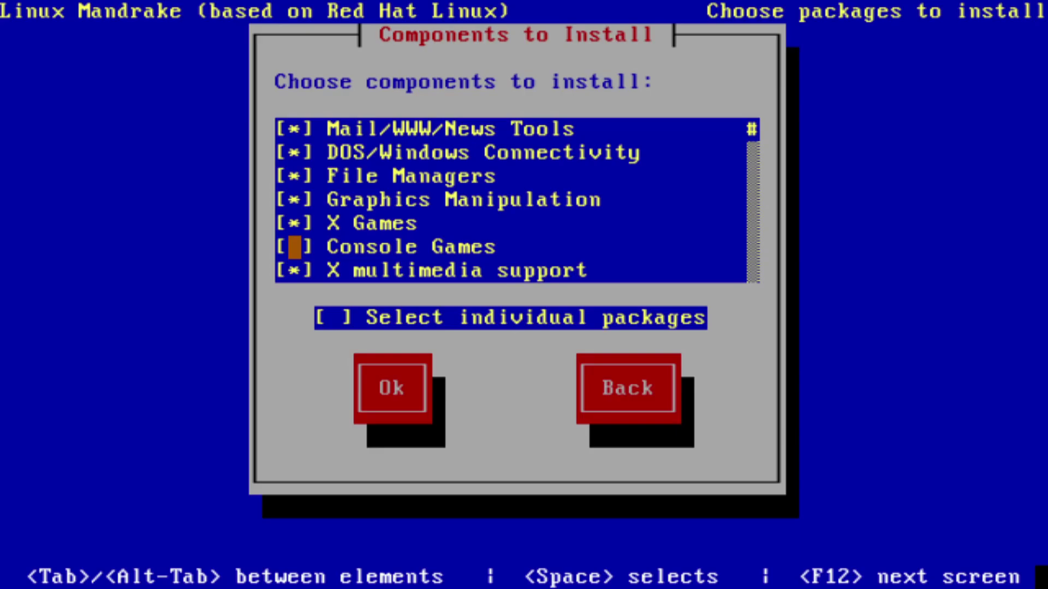
{"action": "key", "text": "Up"}
{"action": "key", "text": "Up"}
{"action": "key", "text": "Up"}
{"action": "key", "text": "Up"}
{"action": "key", "text": "Up"}
{"action": "key", "text": "Up"}
{"action": "key", "text": "Up"}
{"action": "key", "text": "Down"}
{"action": "key", "text": "Down"}
{"action": "key", "text": "Down"}
{"action": "key", "text": "Down"}
{"action": "key", "text": "Down"}
{"action": "key", "text": "Down"}
{"action": "key", "text": "Down"}
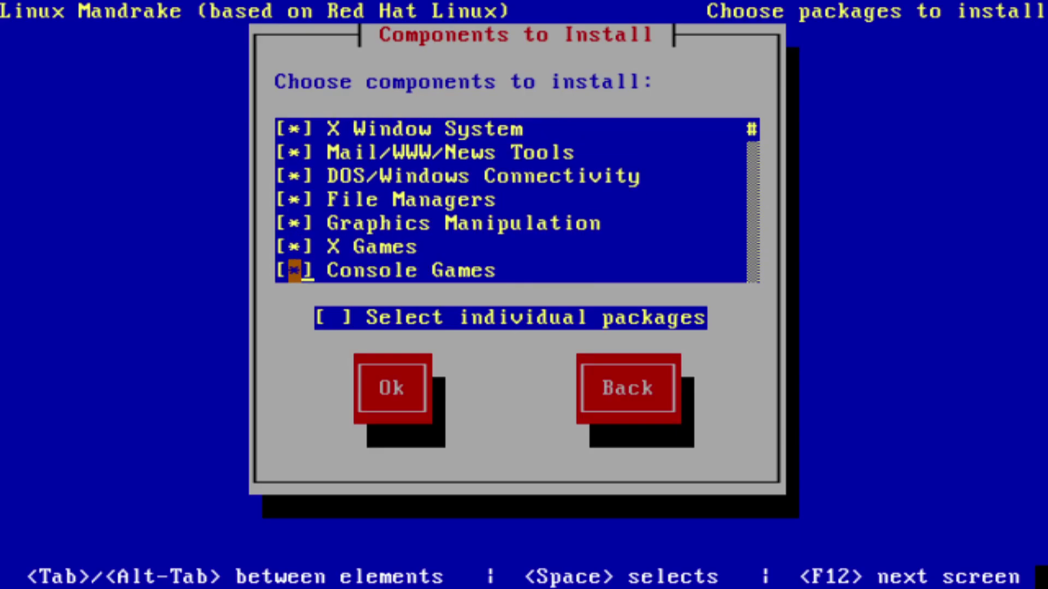
{"action": "key", "text": "F12"}
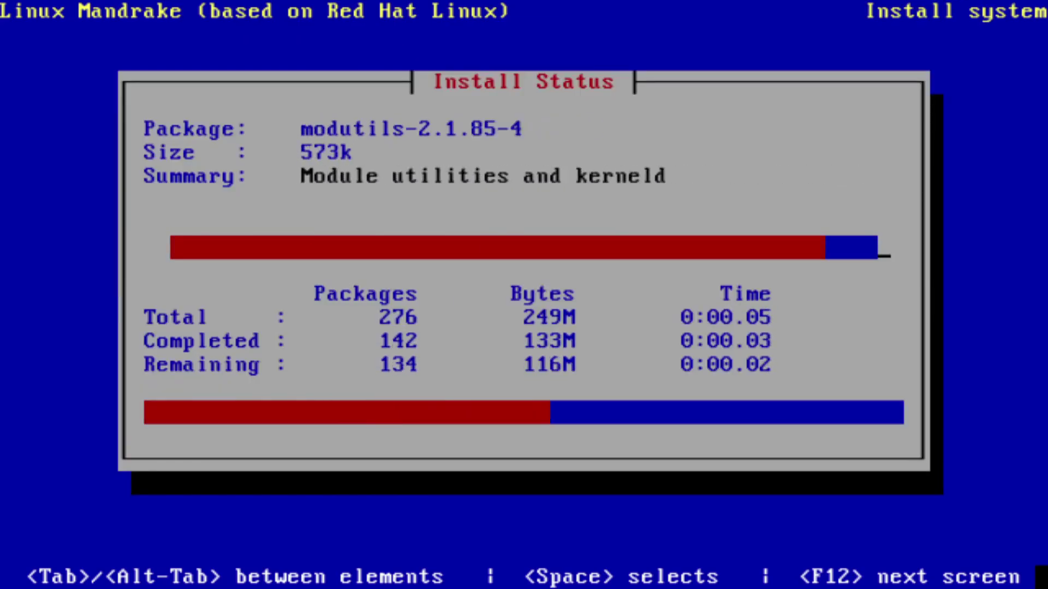
Configure X with a PS/2 mouse, Unlisted Card, next X server and a Custom monitor
{"action": "key", "text": "Return"}
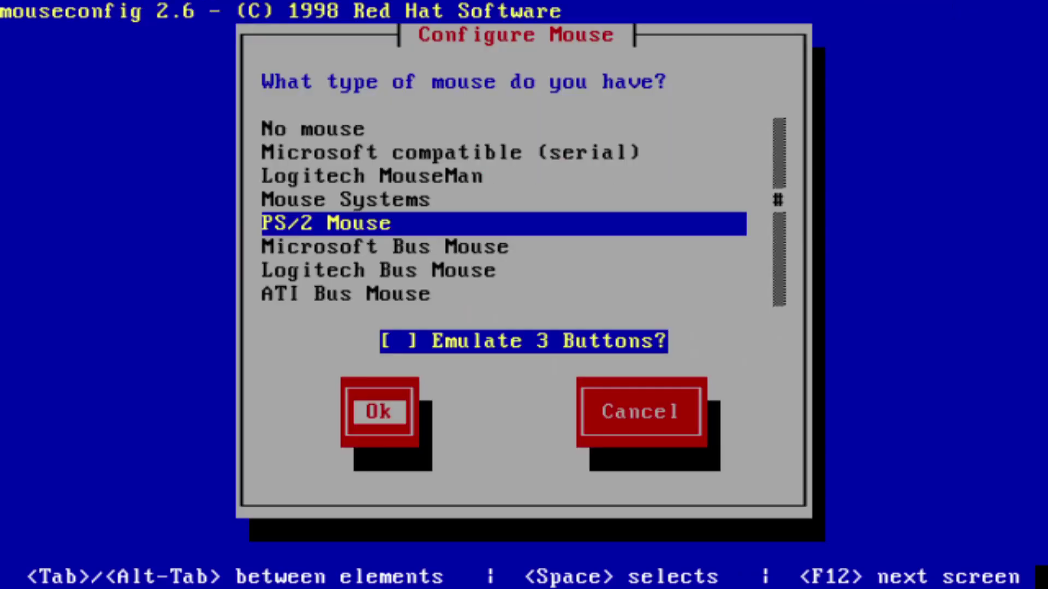
{"action": "key", "text": "Return"}
{"action": "key", "text": "End"}
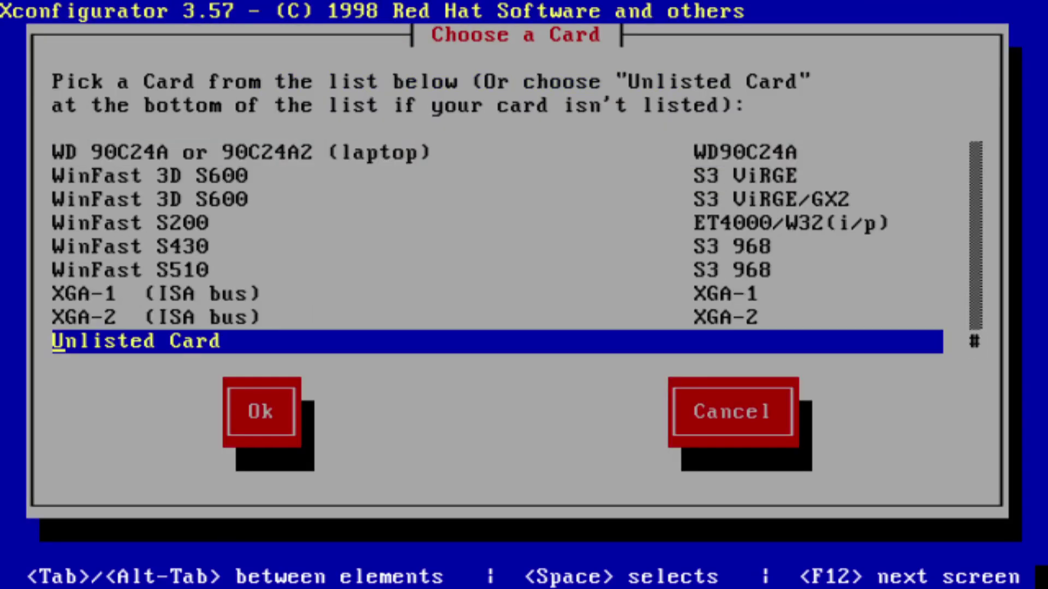
{"action": "key", "text": "Return"}
{"action": "key", "text": "Down"}
{"action": "key", "text": "Return"}
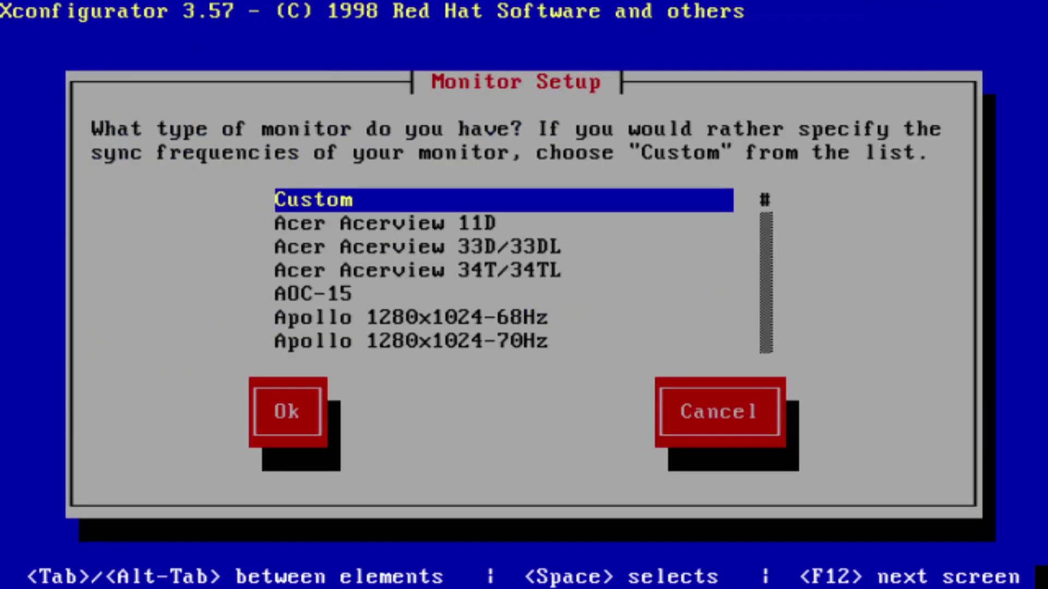
{"action": "key", "text": "Return"}
{"action": "key", "text": "Return"}
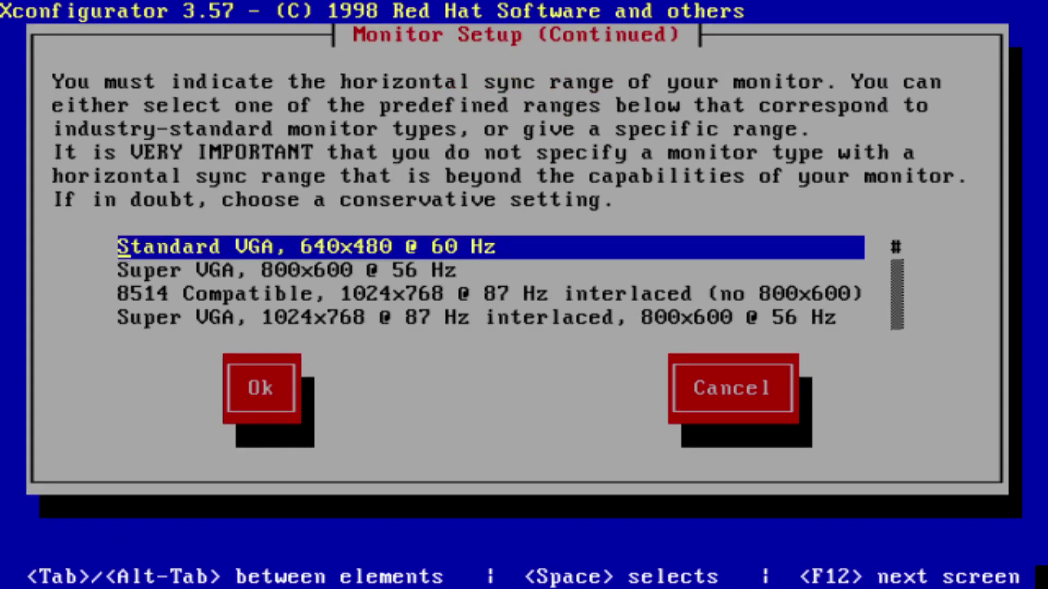
{"action": "key", "text": "Down"}
{"action": "key", "text": "Down"}
{"action": "key", "text": "Down"}
{"action": "key", "text": "Down"}
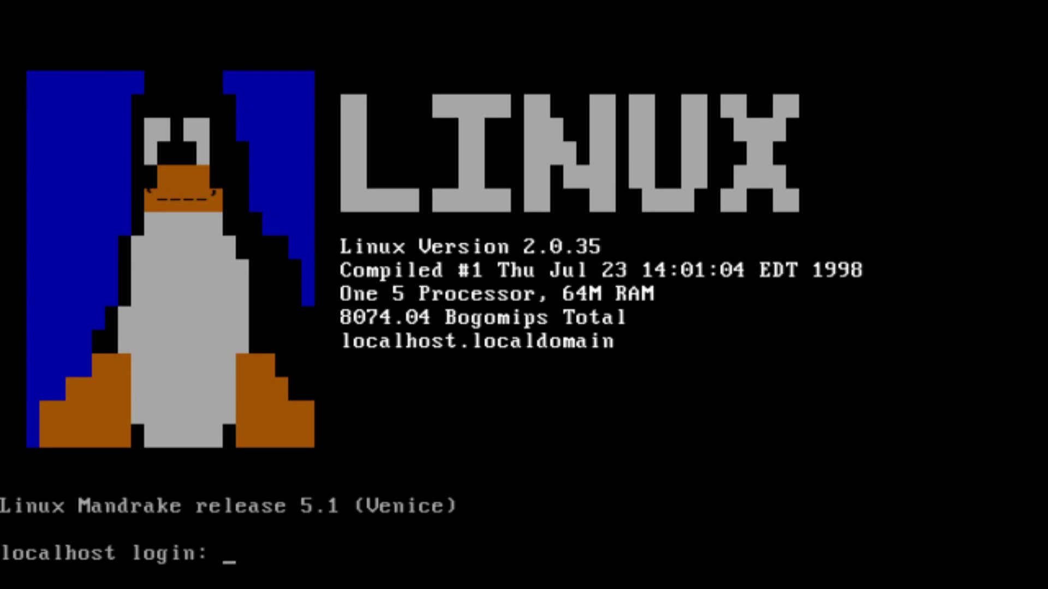
Log in as root and list the root directory with ls /
{"action": "type", "text": "root"}
{"action": "key", "text": "Return"}
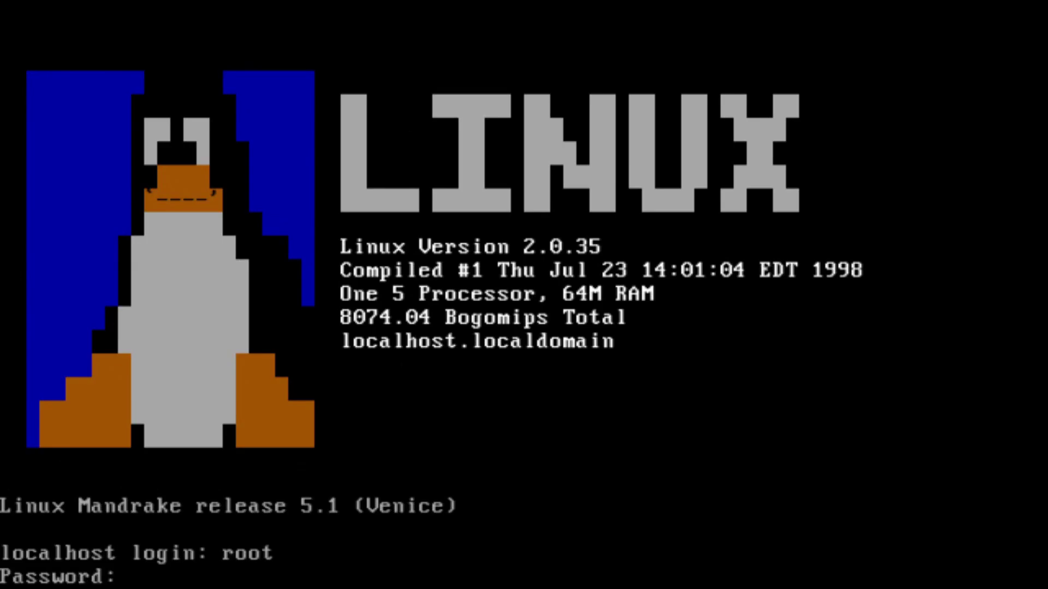
{"action": "key", "text": "Return"}
{"action": "type", "text": "ls /\\"}
{"action": "key", "text": "Return"}
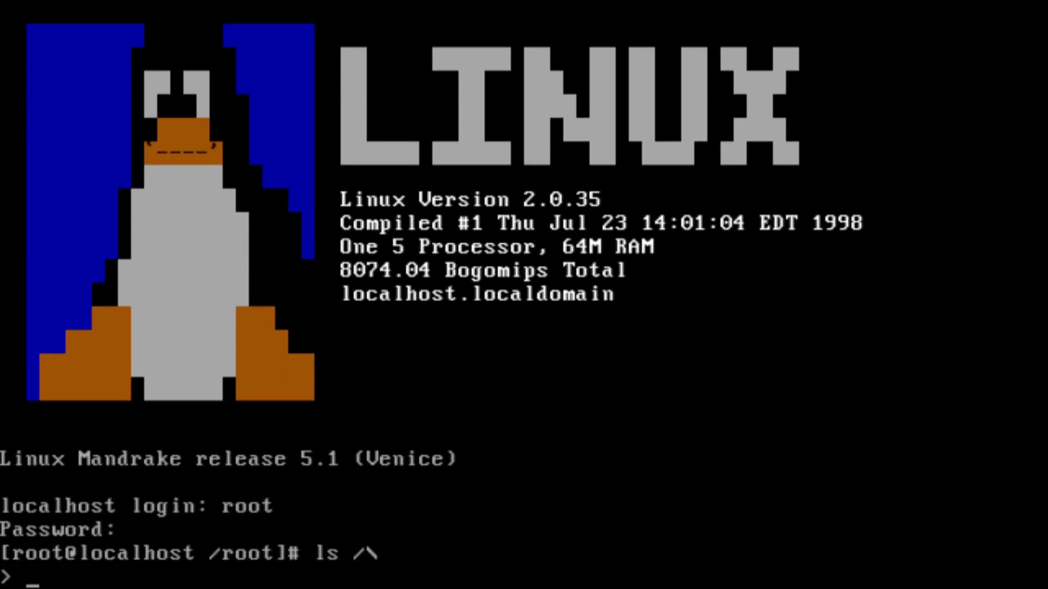
{"action": "key", "text": "Return"}
Run uname -a for kernel details, then try cls and kd at the prompt
{"action": "type", "text": "u"}
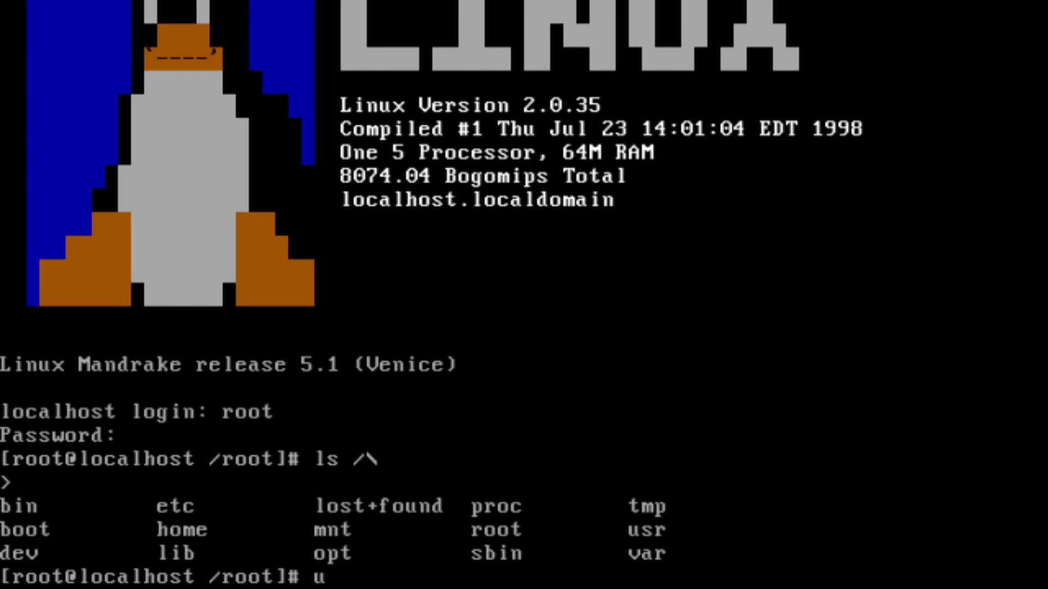
{"action": "type", "text": "name -a"}
{"action": "key", "text": "Return"}
{"action": "type", "text": "cls"}
{"action": "key", "text": "Return"}
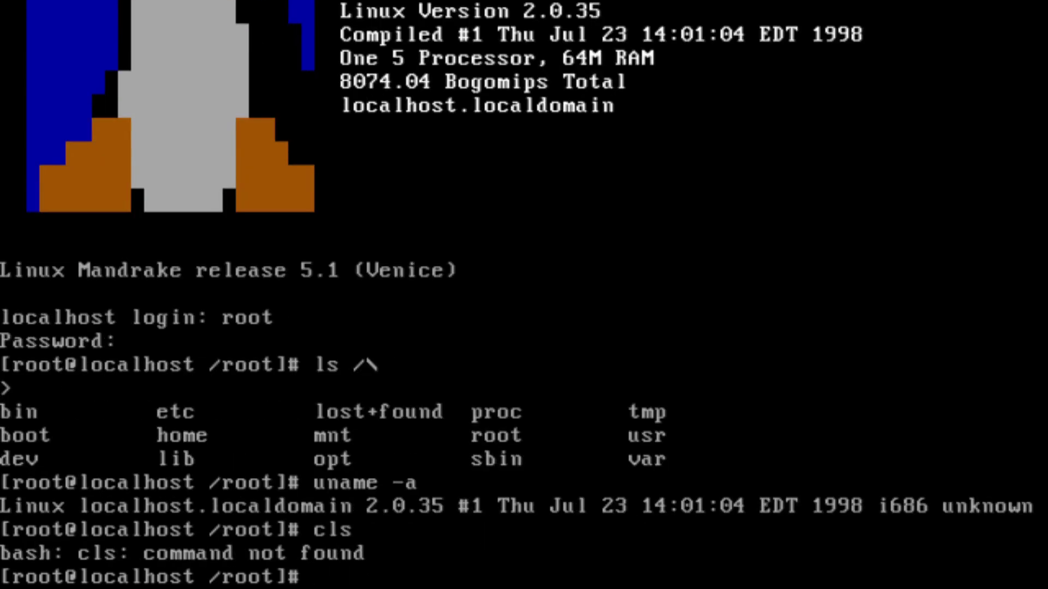
{"action": "type", "text": "kd"}
{"action": "key", "text": "Return"}
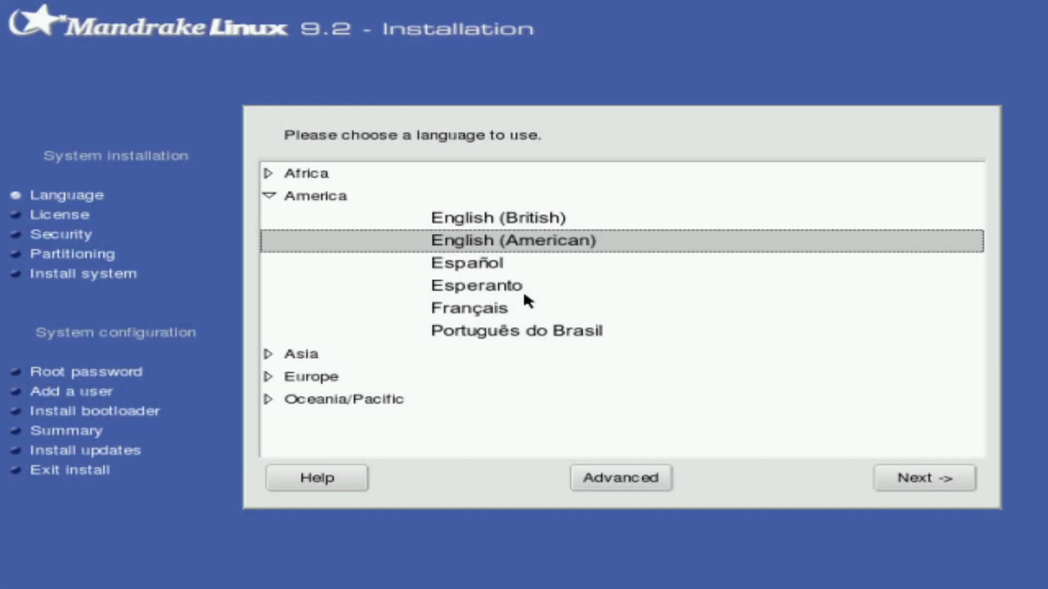
Choose Русский under Europe as the installer language
{"action": "key", "text": "Down"}
{"action": "key", "text": "Down"}
{"action": "key", "text": "Down"}
{"action": "key", "text": "Down"}
{"action": "key", "text": "Down"}
{"action": "key", "text": "Down"}
{"action": "key", "text": "Down"}
{"action": "key", "text": "Up"}
{"action": "key", "text": "Up"}
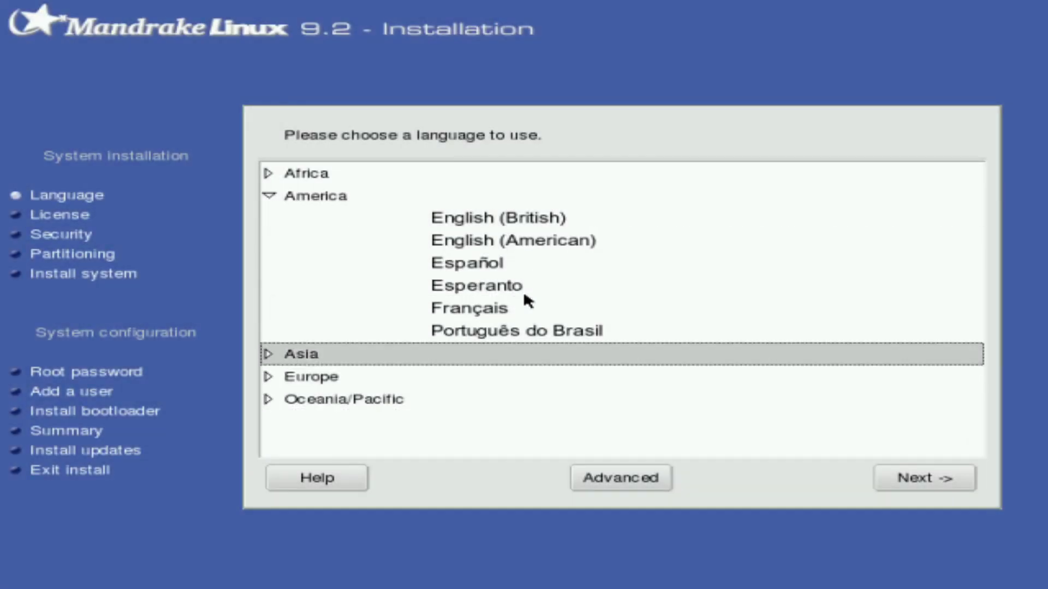
{"action": "key", "text": "Down"}
{"action": "key", "text": "Right"}
{"action": "key", "text": "Down"}
{"action": "key", "text": "Down"}
{"action": "key", "text": "Down"}
{"action": "key", "text": "Down"}
{"action": "key", "text": "Down"}
{"action": "key", "text": "Down"}
{"action": "key", "text": "Down"}
{"action": "key", "text": "Down"}
{"action": "key", "text": "Down"}
{"action": "key", "text": "Down"}
{"action": "key", "text": "Down"}
{"action": "key", "text": "Down"}
{"action": "key", "text": "Down"}
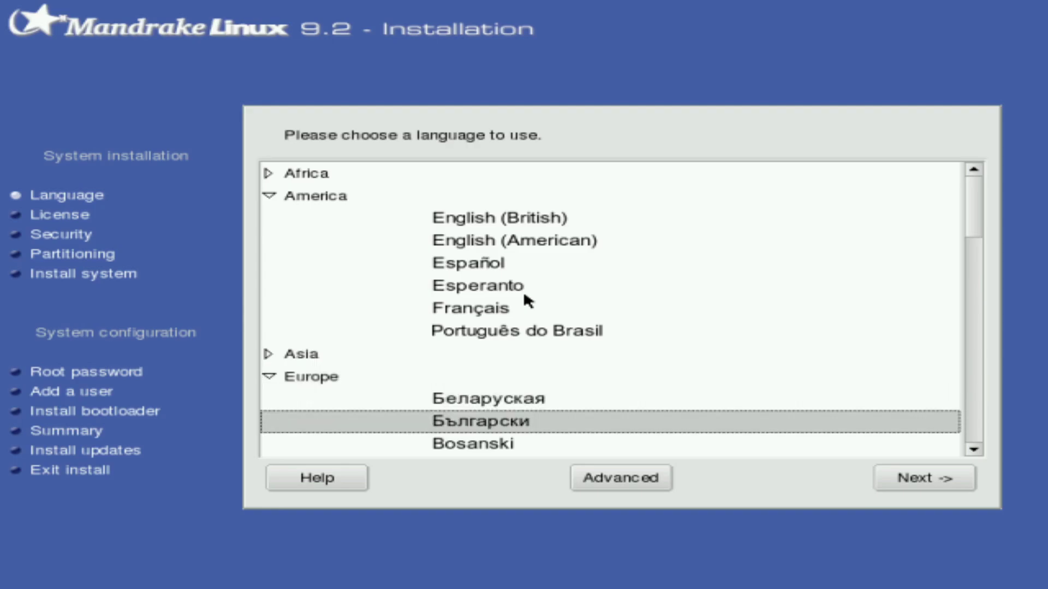
{"action": "key", "text": "Down"}
{"action": "key", "text": "Down"}
{"action": "key", "text": "Down"}
{"action": "key", "text": "Down"}
{"action": "key", "text": "Down"}
{"action": "key", "text": "Down"}
{"action": "key", "text": "Down"}
{"action": "key", "text": "Down"}
{"action": "key", "text": "Down"}
{"action": "key", "text": "Down"}
{"action": "key", "text": "Down"}
{"action": "key", "text": "Down"}
{"action": "key", "text": "Down"}
{"action": "key", "text": "Down"}
{"action": "key", "text": "Down"}
{"action": "key", "text": "Down"}
{"action": "key", "text": "Down"}
{"action": "key", "text": "Down"}
{"action": "key", "text": "Down"}
{"action": "key", "text": "Down"}
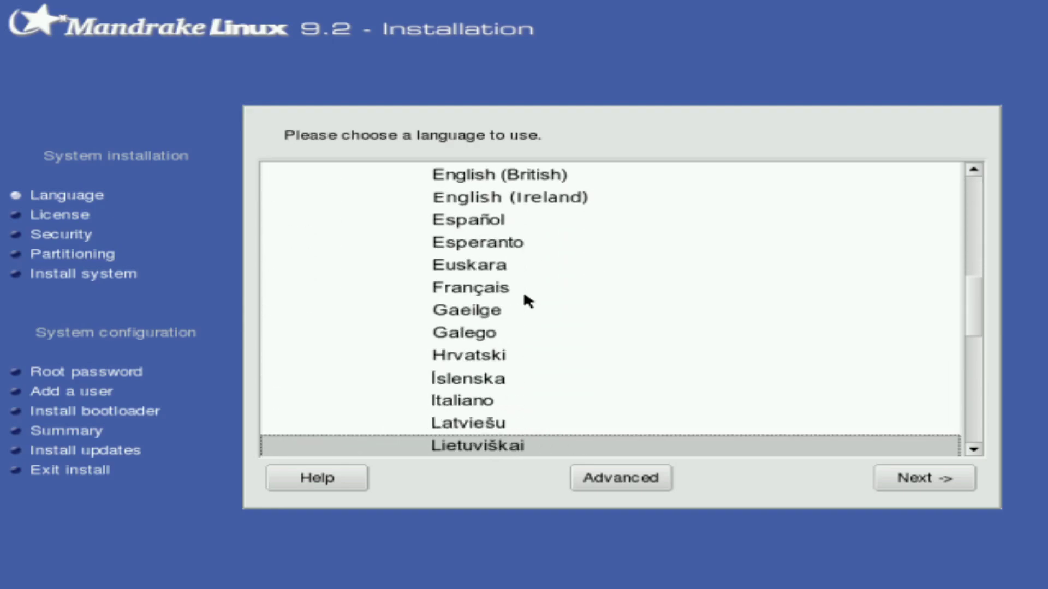
{"action": "key", "text": "Down"}
{"action": "key", "text": "Down"}
{"action": "key", "text": "Down"}
{"action": "key", "text": "Down"}
{"action": "key", "text": "Up"}
{"action": "key", "text": "Up"}
{"action": "key", "text": "Up"}
{"action": "key", "text": "Up"}
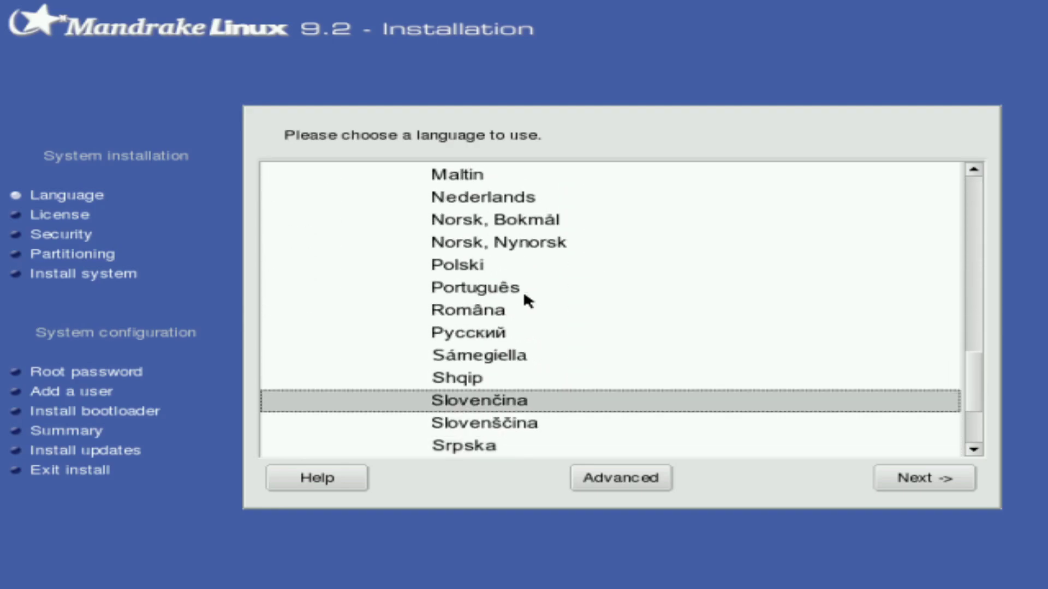
{"action": "key", "text": "Return"}
Accept the license and set the mouse to the standard USB type Обычный
{"action": "key", "text": "Up"}
{"action": "key", "text": "Return"}
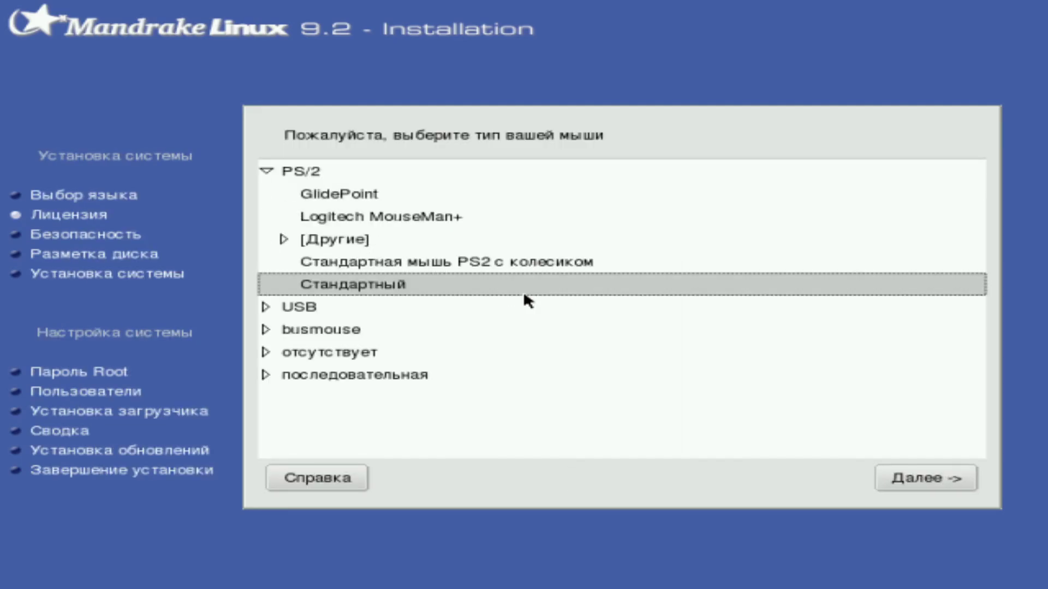
{"action": "key", "text": "Up"}
{"action": "key", "text": "Up"}
{"action": "key", "text": "Down"}
{"action": "key", "text": "Down"}
{"action": "key", "text": "Down"}
{"action": "key", "text": "Right"}
{"action": "key", "text": "Down"}
{"action": "key", "text": "Down"}
{"action": "key", "text": "Down"}
{"action": "key", "text": "Down"}
{"action": "key", "text": "Down"}
{"action": "key", "text": "Down"}
{"action": "key", "text": "Down"}
{"action": "key", "text": "Down"}
{"action": "key", "text": "Down"}
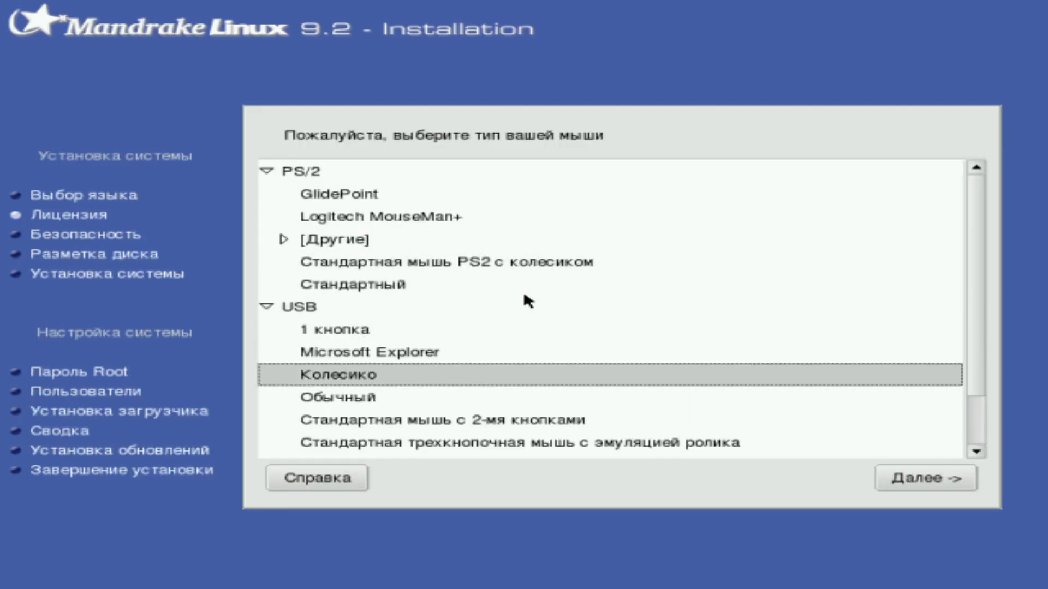
{"action": "key", "text": "Up"}
{"action": "key", "text": "Up"}
{"action": "key", "text": "Up"}
{"action": "key", "text": "Up"}
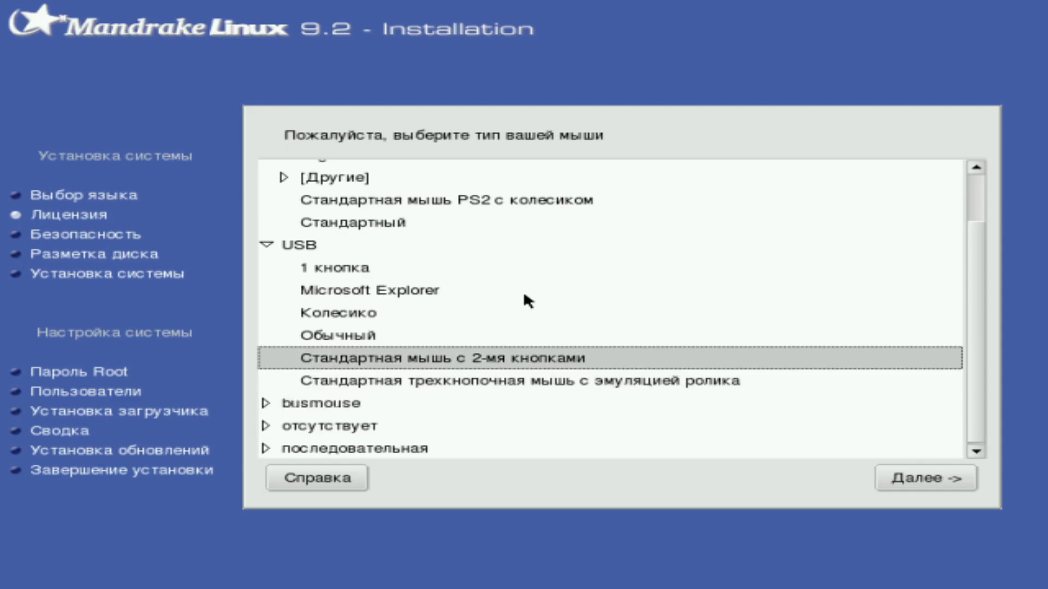
{"action": "key", "text": "Up"}
{"action": "key", "text": "Return"}
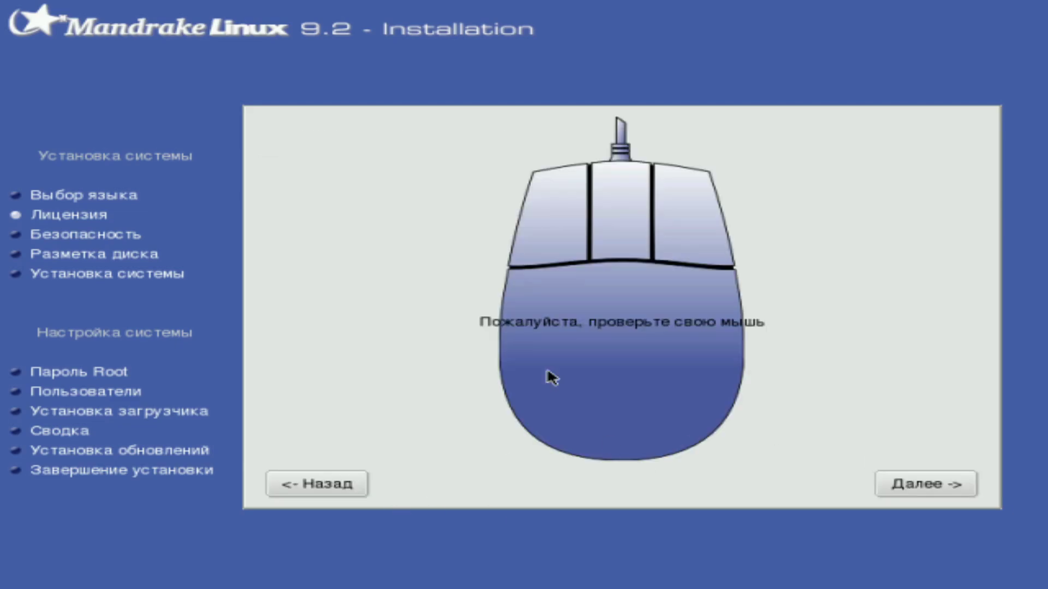
Test the mouse, pass the keyboard layout step and acknowledge its notice
{"action": "left_click", "coordinate": [746, 295]}
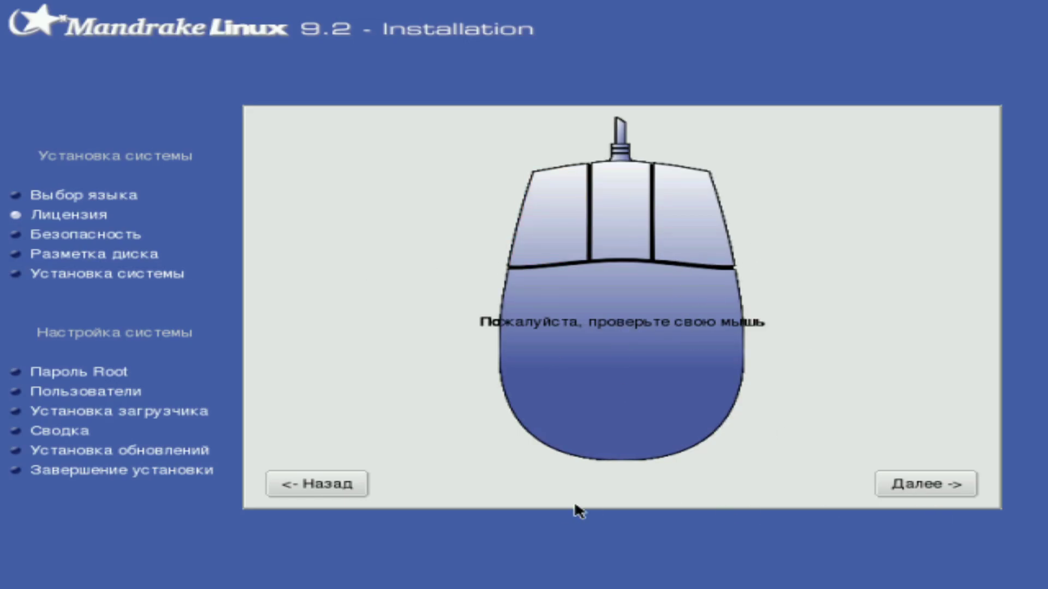
{"action": "left_click", "coordinate": [897, 487]}
{"action": "left_click", "coordinate": [907, 479]}
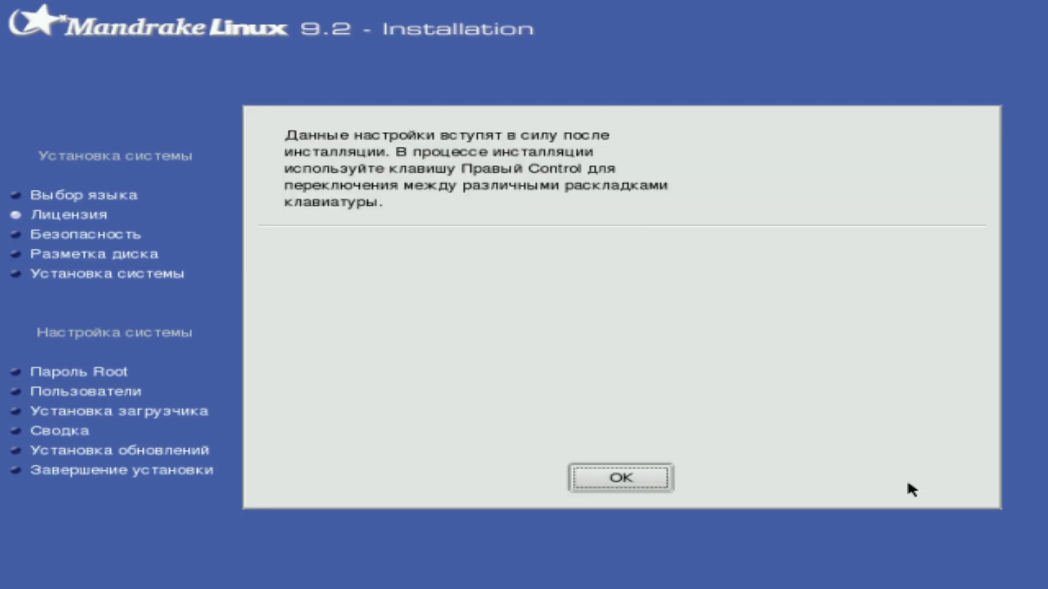
{"action": "left_click", "coordinate": [632, 476]}
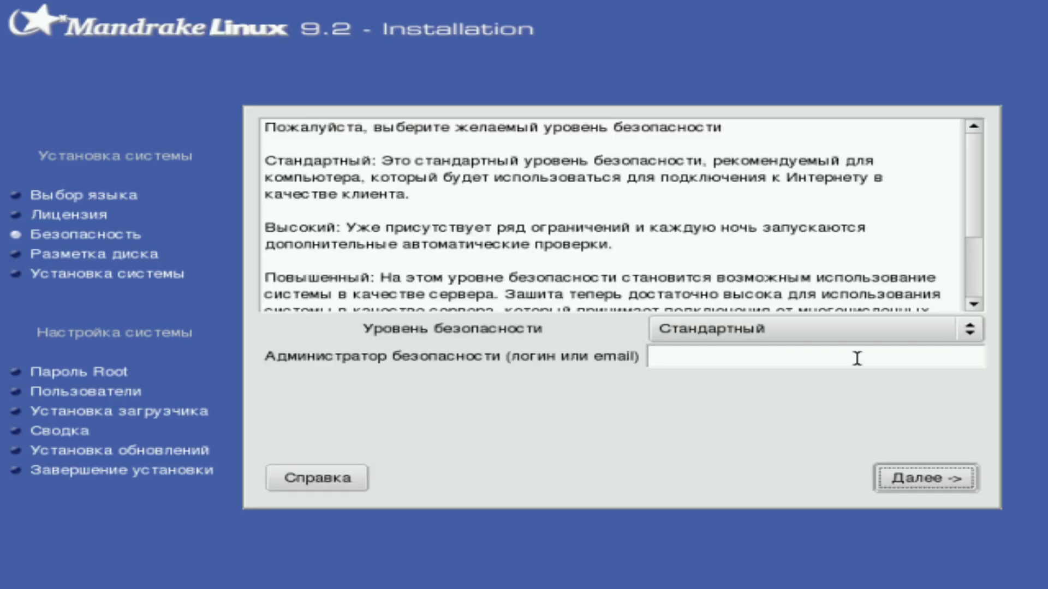
Keep Standard security, add Игровая станция and Мультимедиа станция groups, and begin installing
{"action": "left_click", "coordinate": [841, 331]}
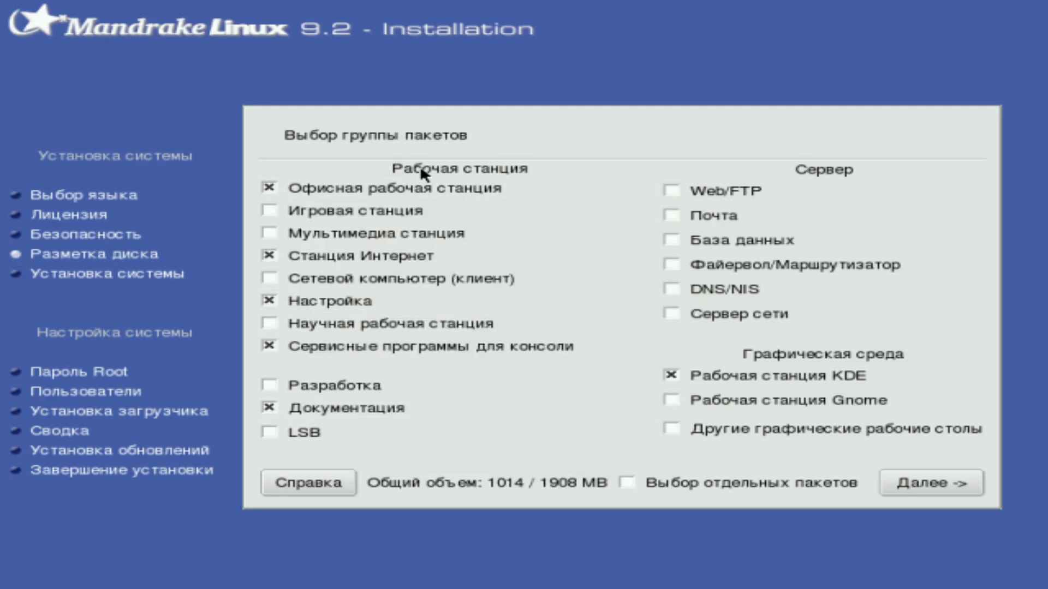
{"action": "left_click", "coordinate": [392, 210]}
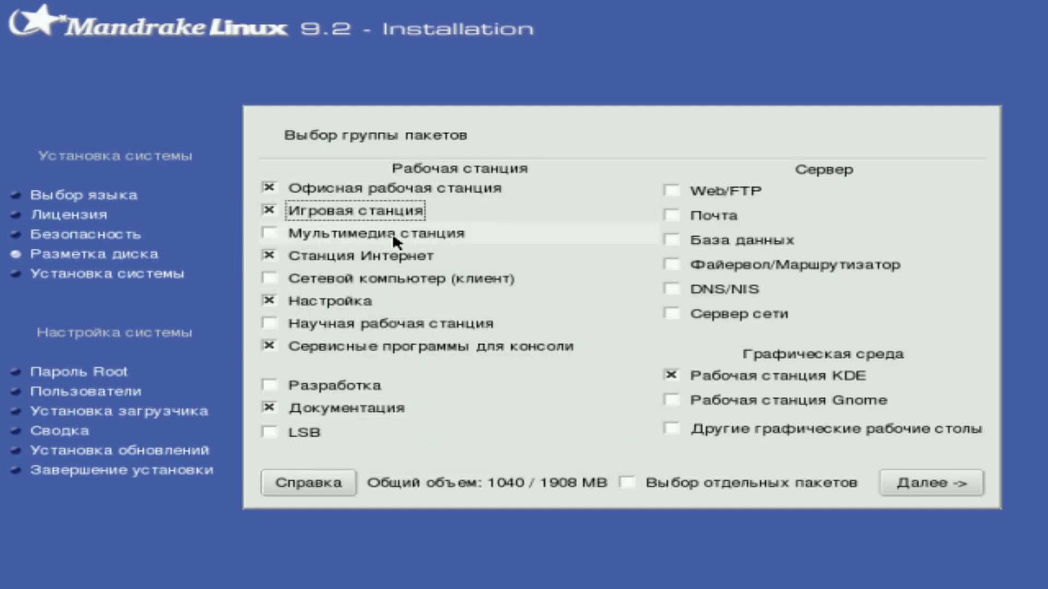
{"action": "left_click", "coordinate": [392, 233]}
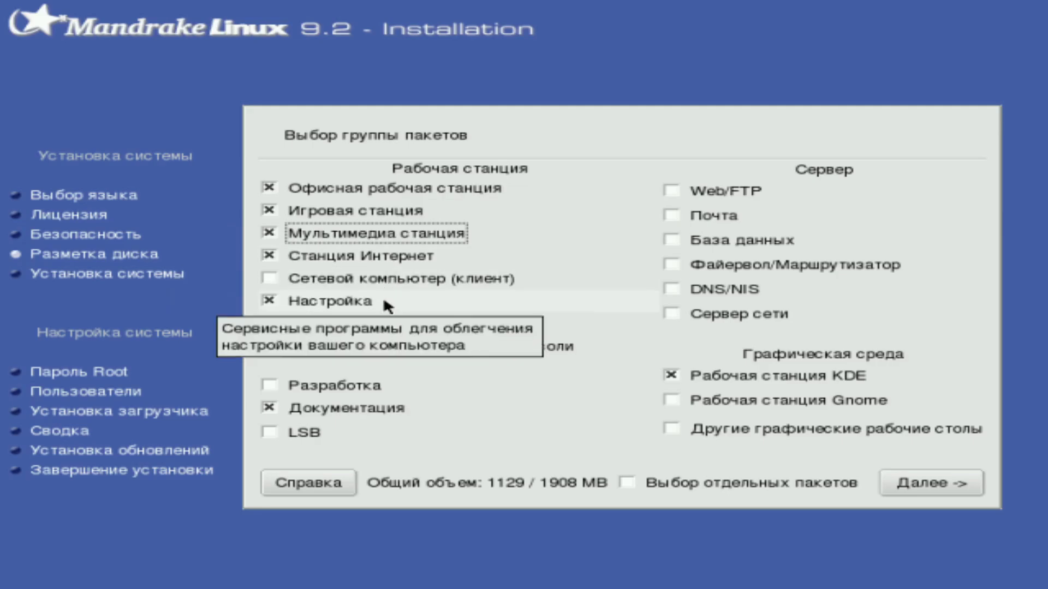
{"action": "left_click", "coordinate": [906, 482]}
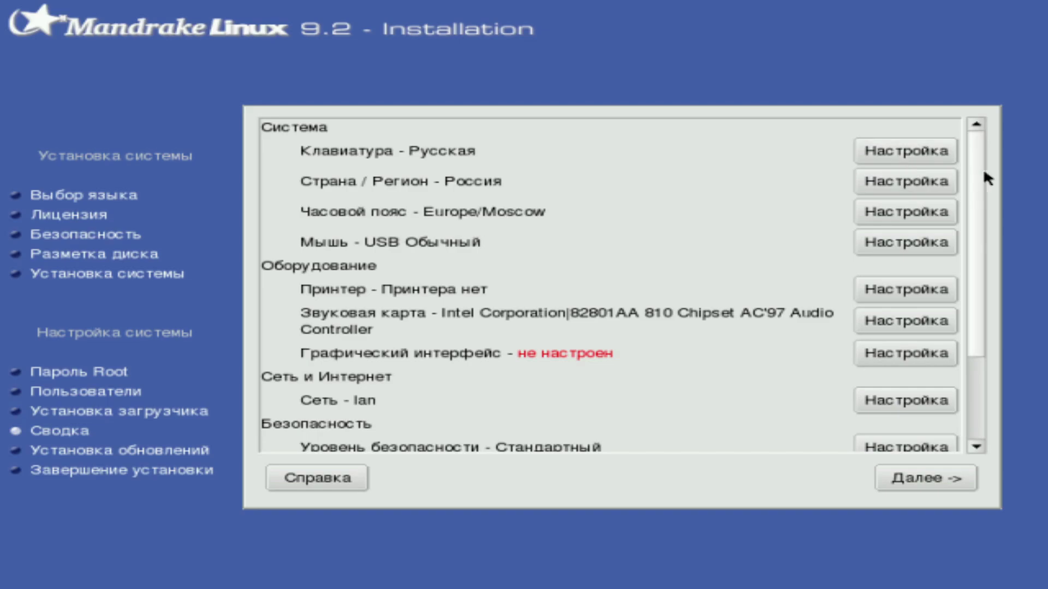
Configure the graphical interface, decline updates and reboot the finished installation
{"action": "left_click_drag", "start_coordinate": [974, 174], "coordinate": [1008, 146]}
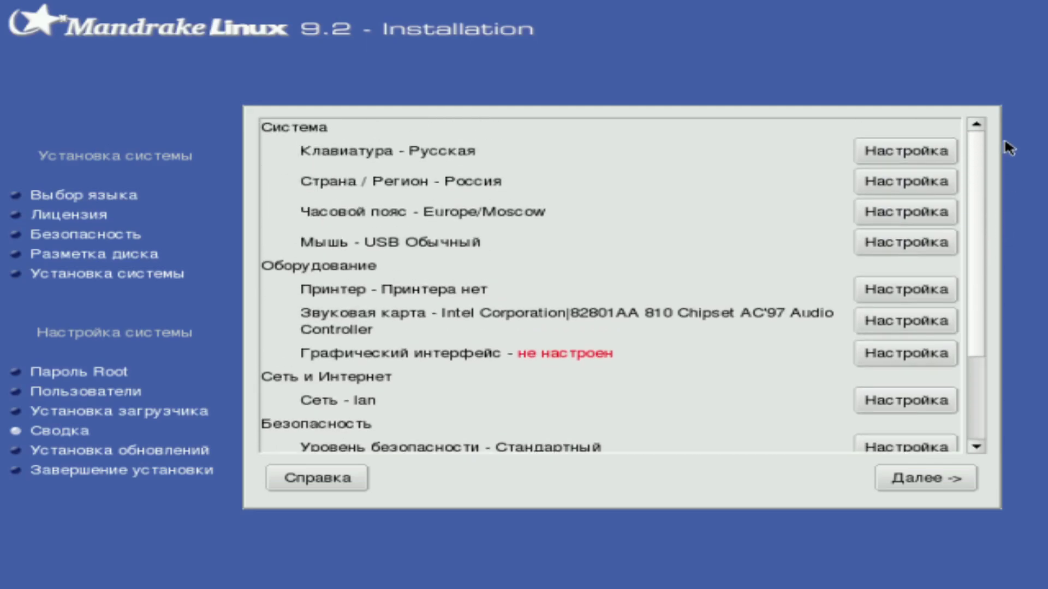
{"action": "left_click", "coordinate": [922, 360]}
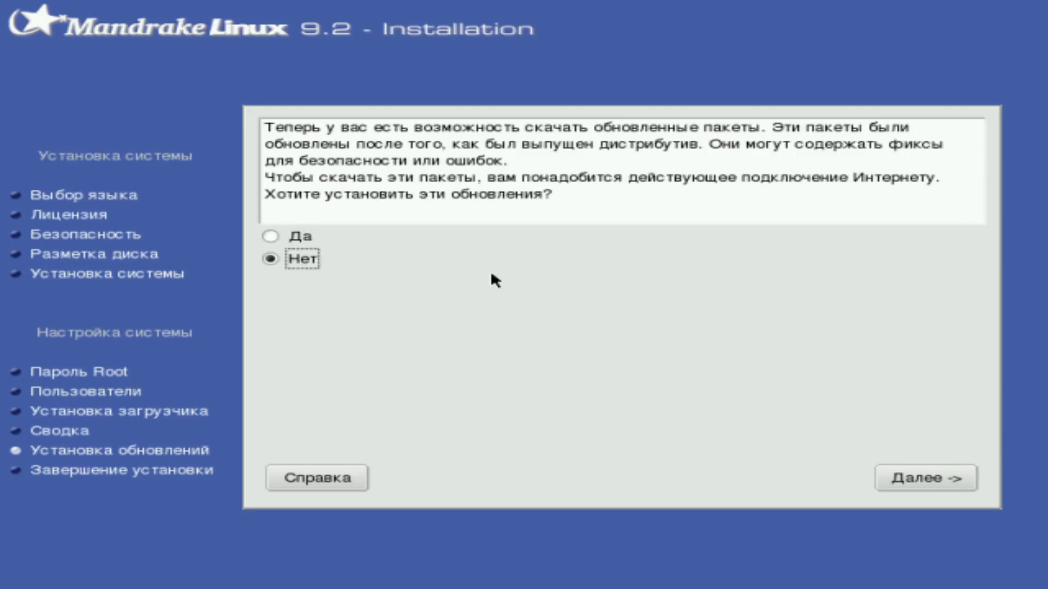
{"action": "left_click", "coordinate": [934, 471]}
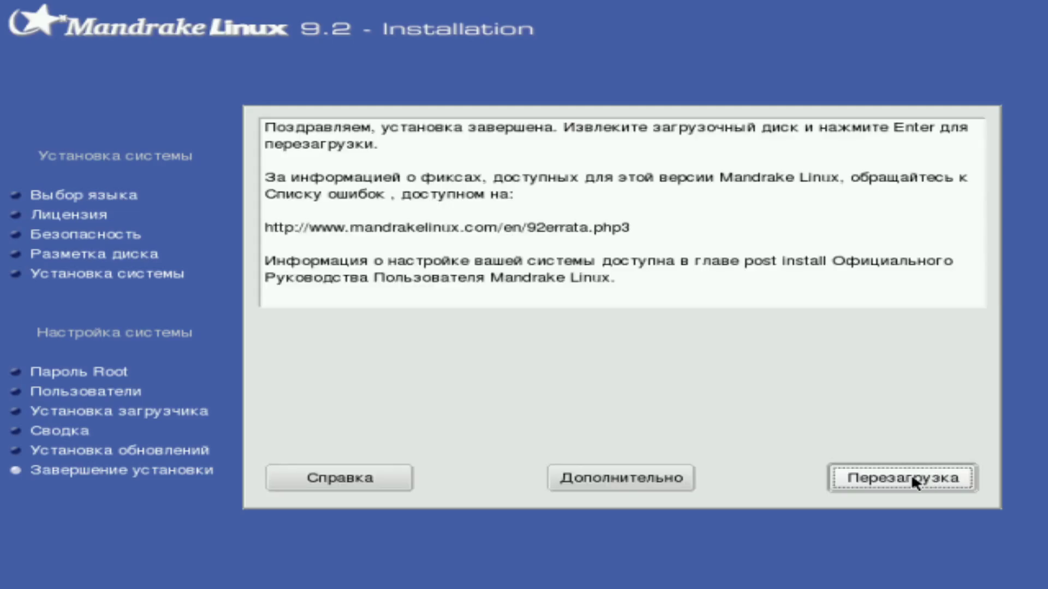
{"action": "left_click", "coordinate": [911, 473]}
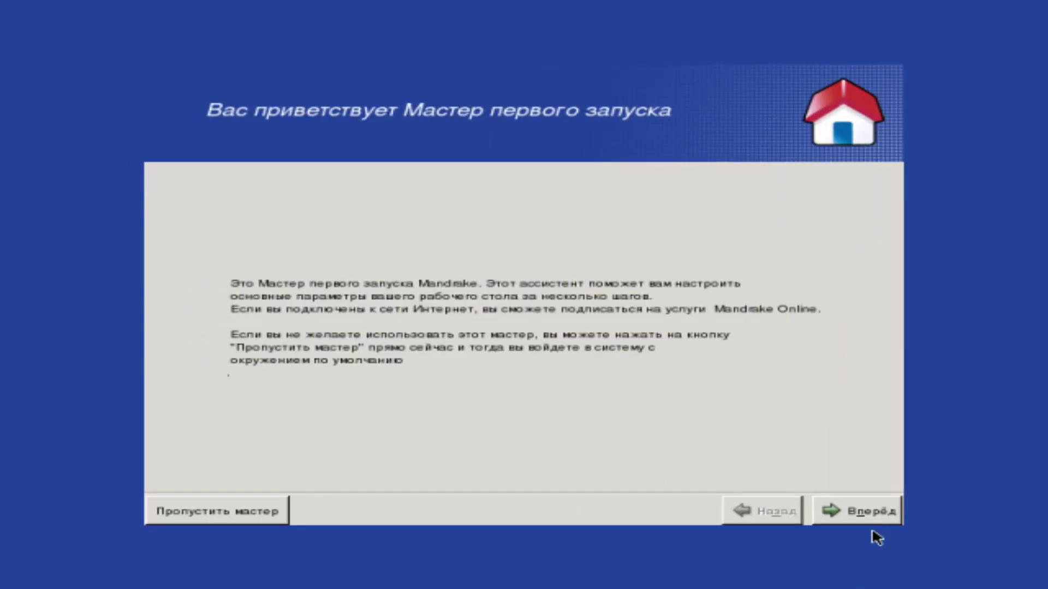
Reach the desktop choice page and try KDE, IceWM and no desktop from the list
{"action": "left_click", "coordinate": [871, 511]}
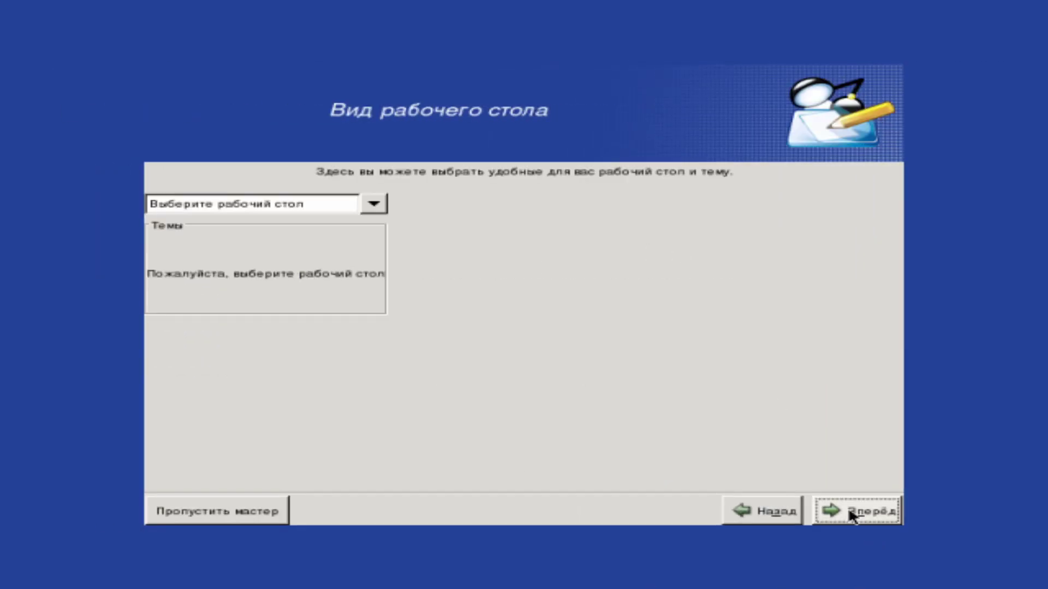
{"action": "left_click", "coordinate": [374, 205]}
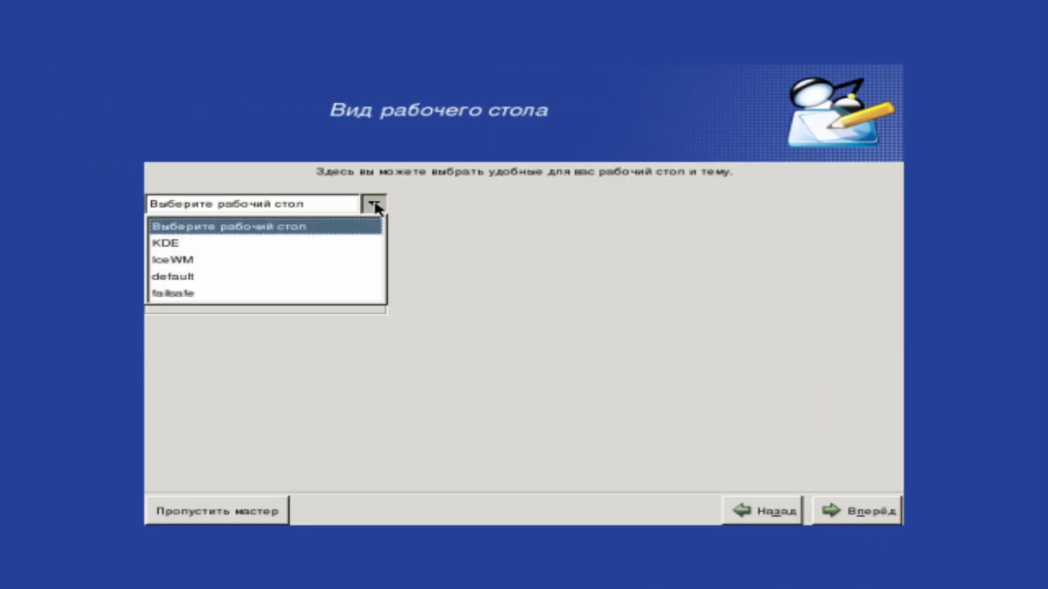
{"action": "left_click", "coordinate": [334, 244]}
{"action": "left_click", "coordinate": [375, 205]}
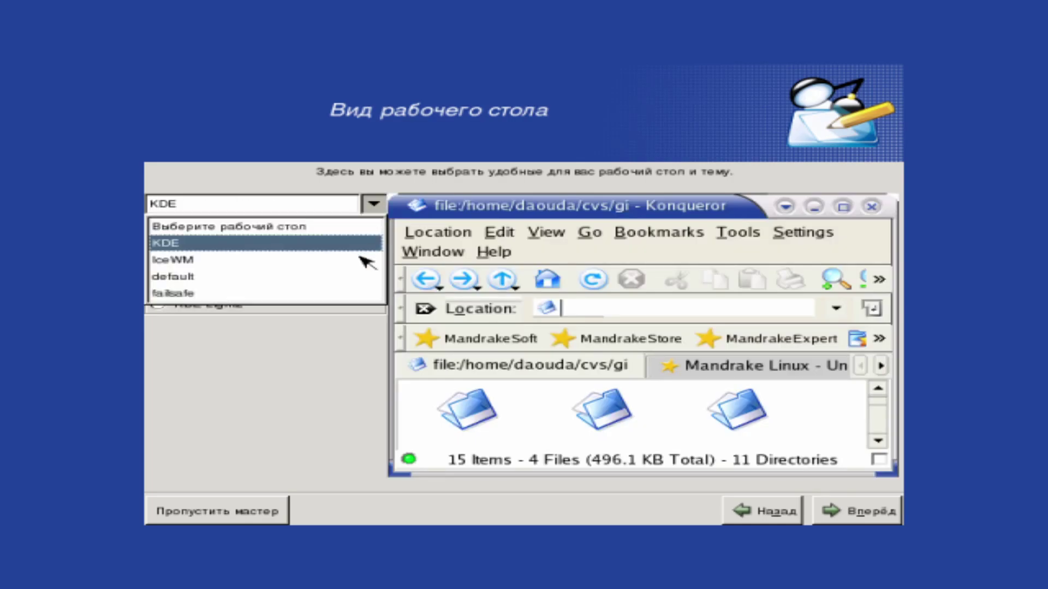
{"action": "left_click", "coordinate": [362, 259]}
{"action": "left_click", "coordinate": [374, 206]}
{"action": "left_click", "coordinate": [345, 226]}
Try the default and failsafe desktops, then settle on KDE
{"action": "left_click", "coordinate": [375, 206]}
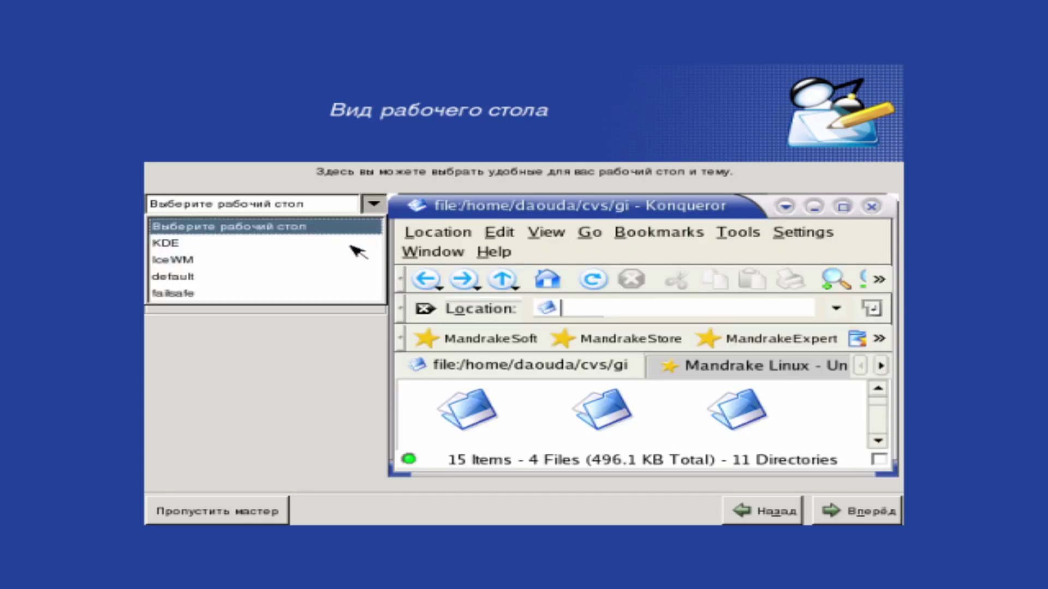
{"action": "left_click", "coordinate": [345, 279]}
{"action": "left_click", "coordinate": [374, 205]}
{"action": "left_click", "coordinate": [355, 293]}
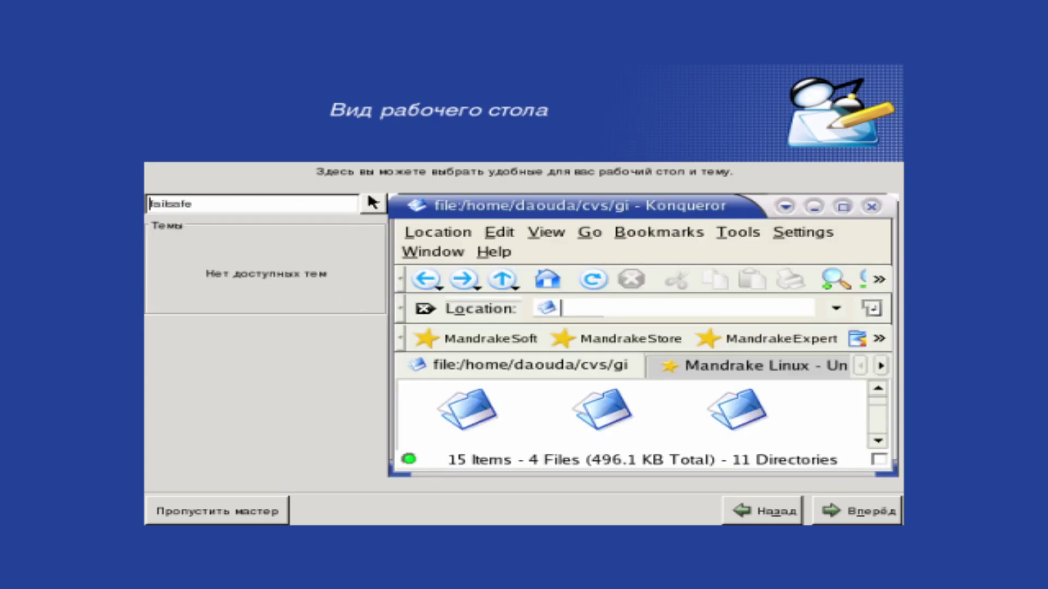
{"action": "left_click", "coordinate": [371, 206]}
{"action": "left_click", "coordinate": [357, 244]}
Preview the KDE Redmond, Keramik and remaining theme options
{"action": "left_click", "coordinate": [230, 263]}
{"action": "left_click", "coordinate": [231, 285]}
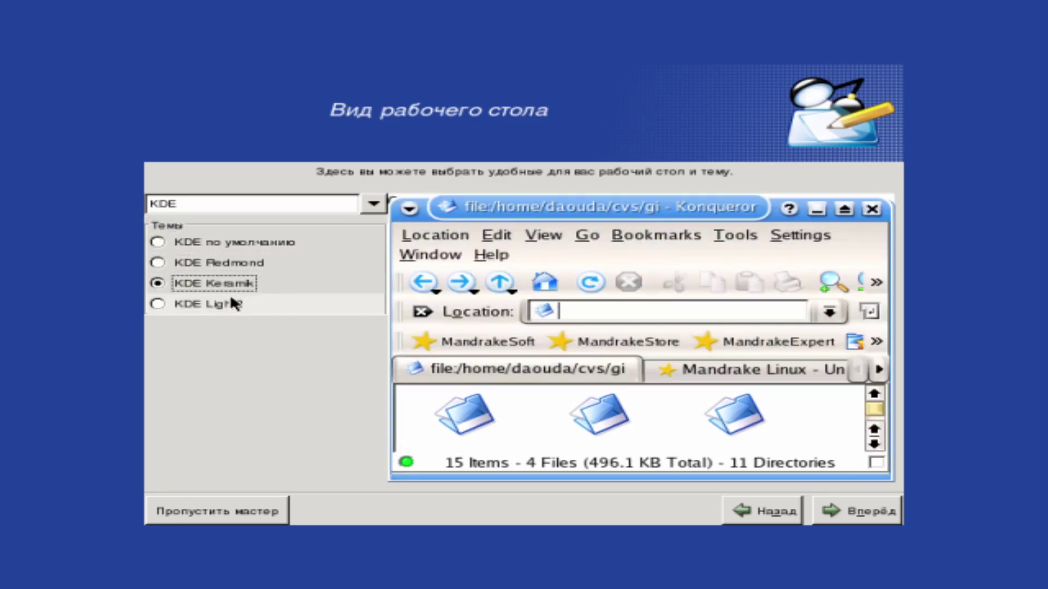
{"action": "left_click", "coordinate": [230, 301]}
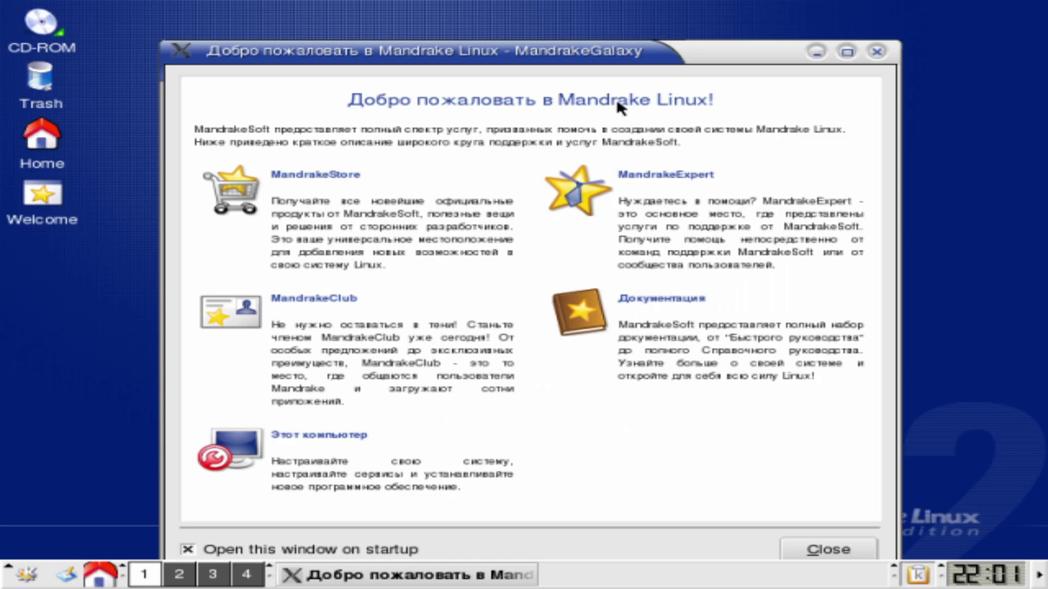
Move the welcome window aside, close About KDE, and browse the K menu's Multimedia submenu
{"action": "left_click_drag", "start_coordinate": [593, 54], "coordinate": [628, 31]}
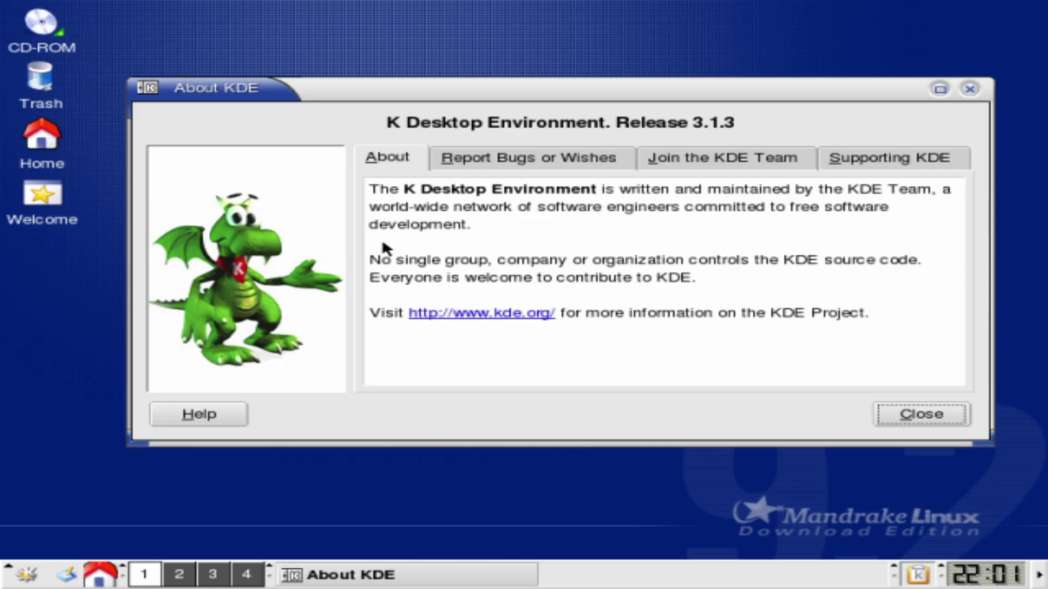
{"action": "left_click", "coordinate": [921, 414]}
{"action": "left_click", "coordinate": [26, 574]}
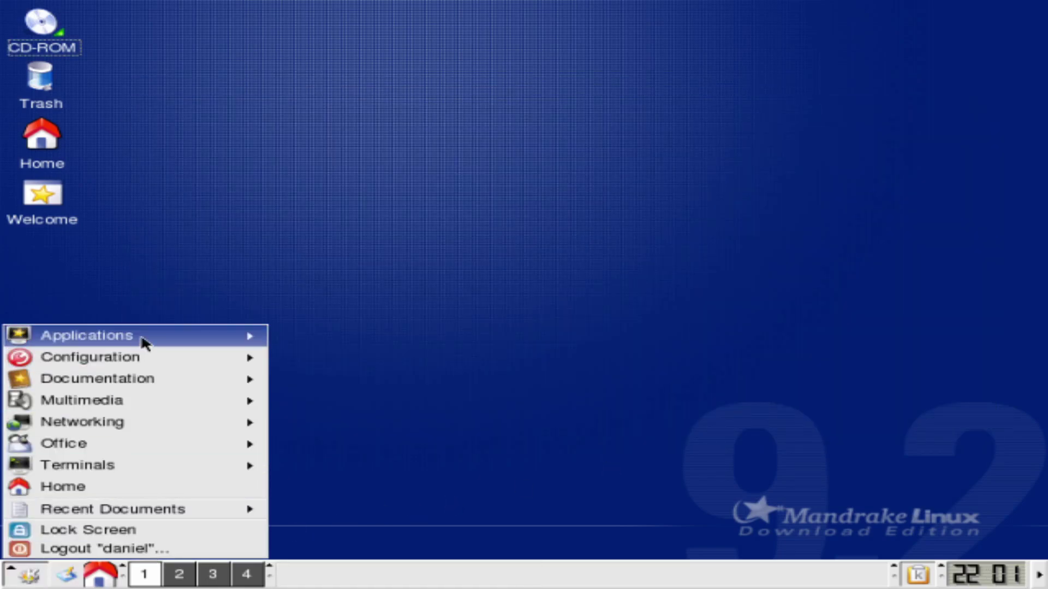
{"action": "mouse_move", "coordinate": [140, 344]}
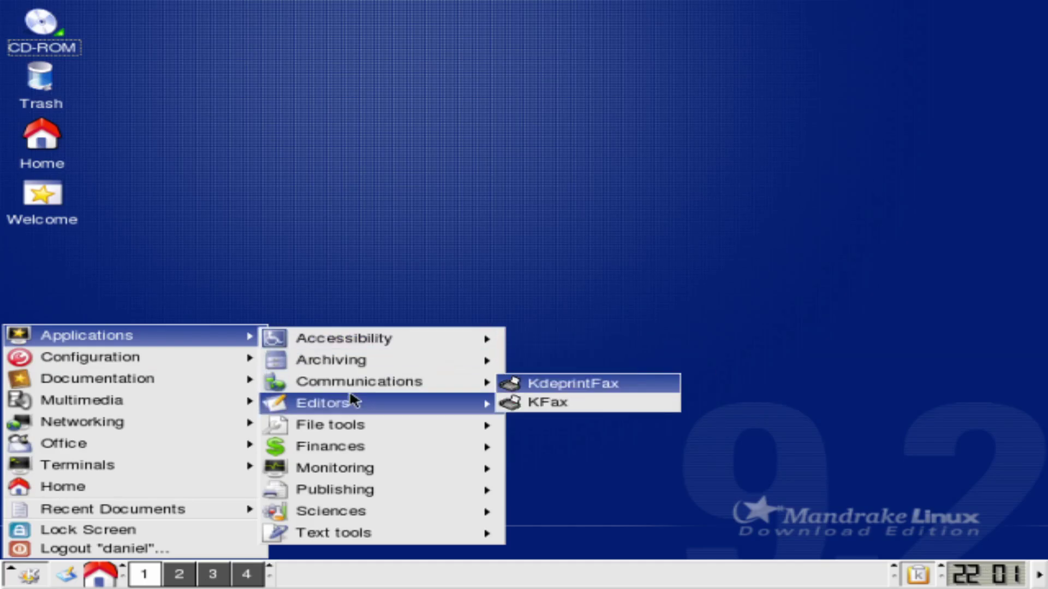
{"action": "mouse_move", "coordinate": [349, 444]}
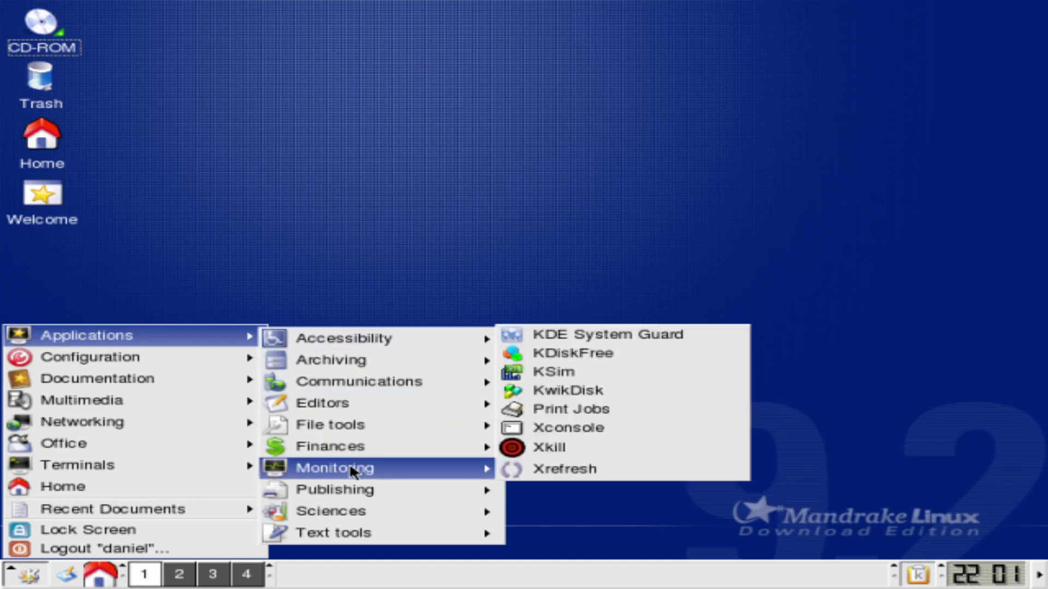
{"action": "mouse_move", "coordinate": [352, 512]}
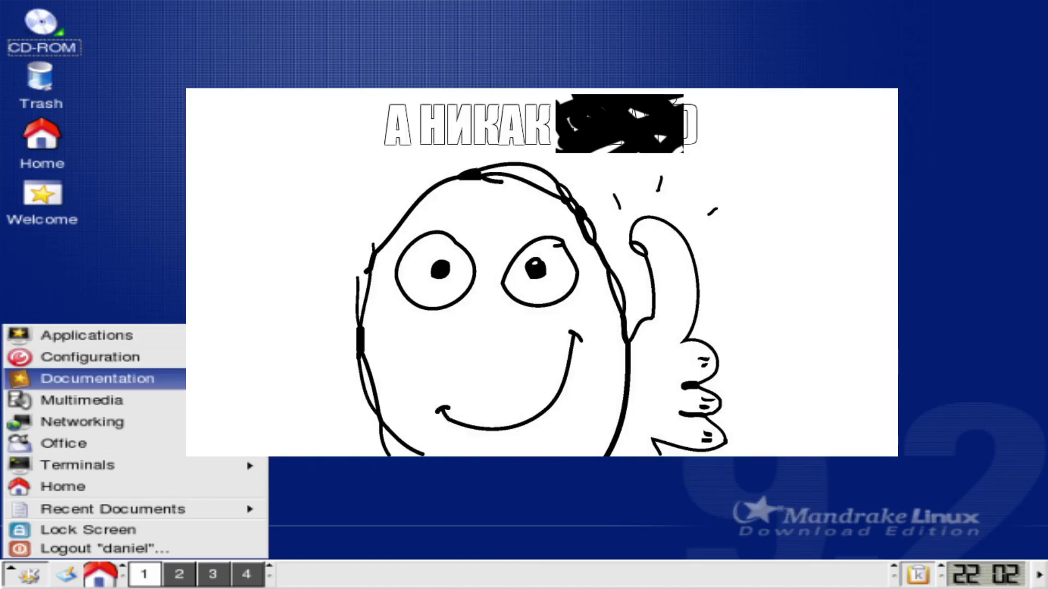
Browse the Networking and Office submenus, then launch Terminals > Konsole
{"action": "mouse_move", "coordinate": [68, 401]}
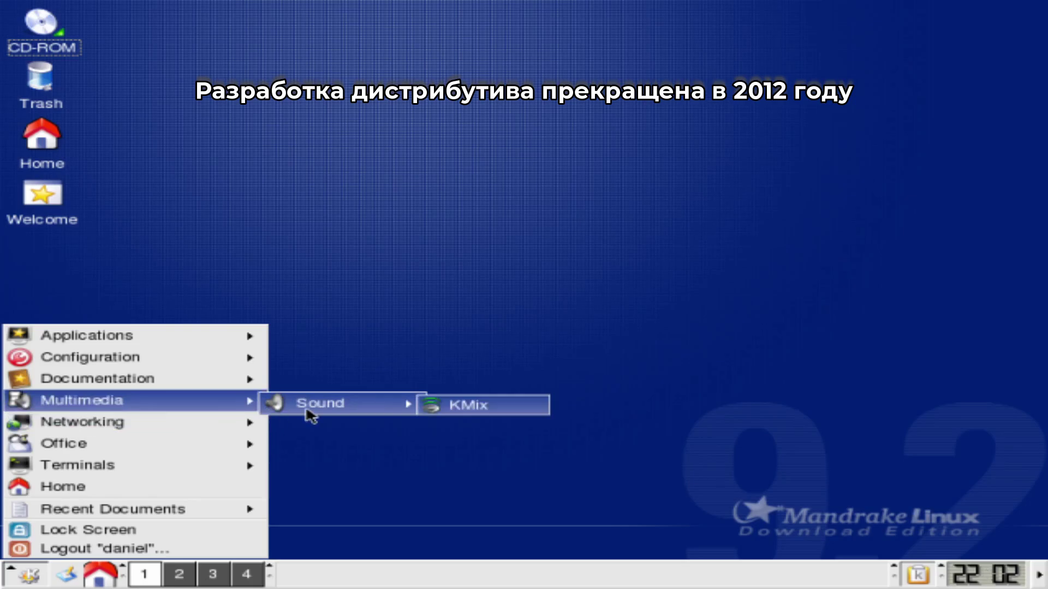
{"action": "mouse_move", "coordinate": [173, 424]}
{"action": "mouse_move", "coordinate": [292, 430]}
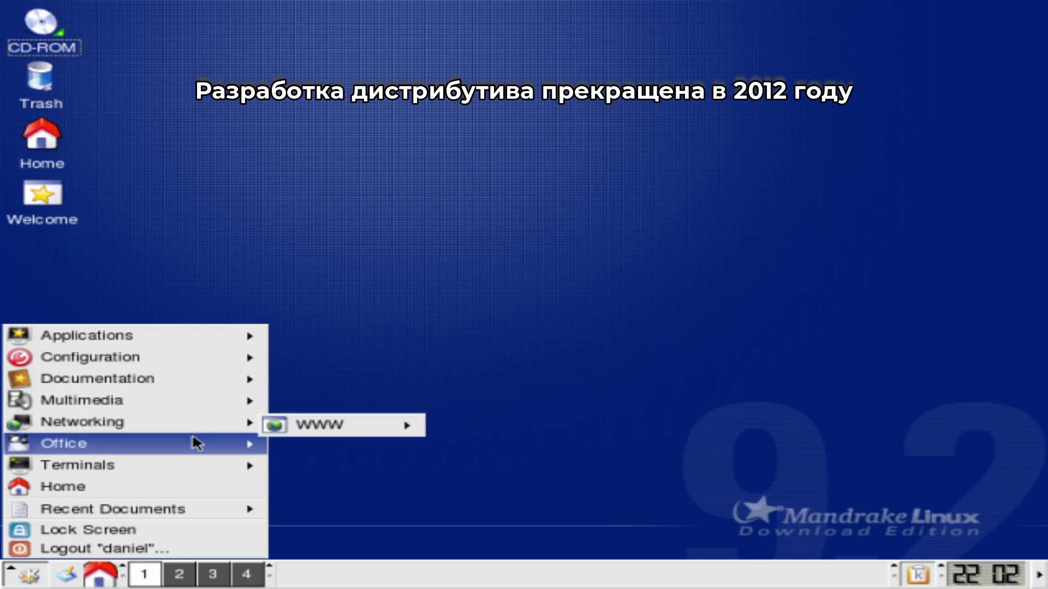
{"action": "mouse_move", "coordinate": [196, 442]}
{"action": "mouse_move", "coordinate": [336, 470]}
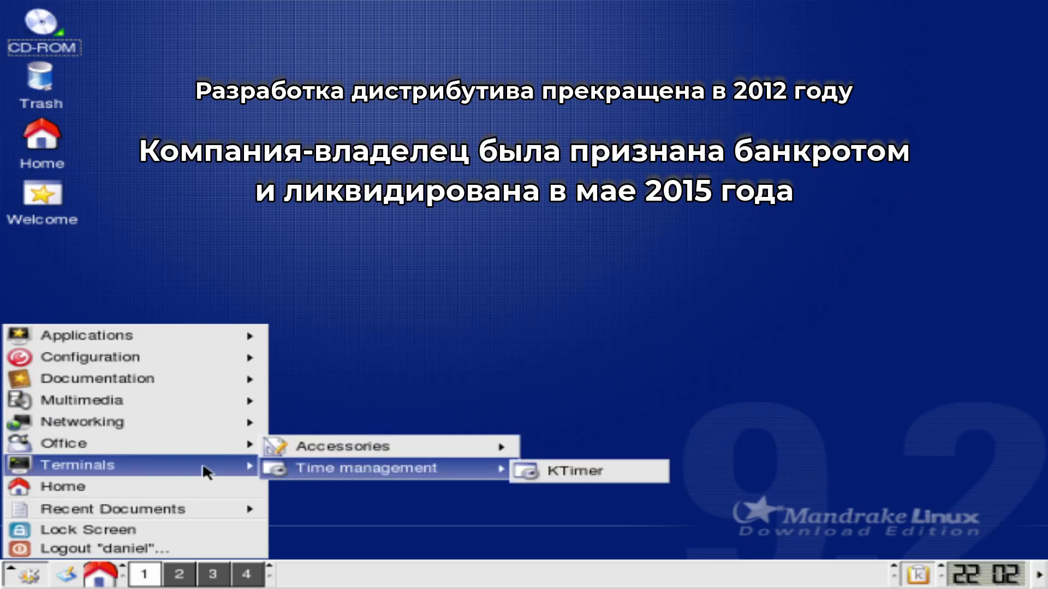
{"action": "mouse_move", "coordinate": [204, 467]}
{"action": "left_click", "coordinate": [334, 469]}
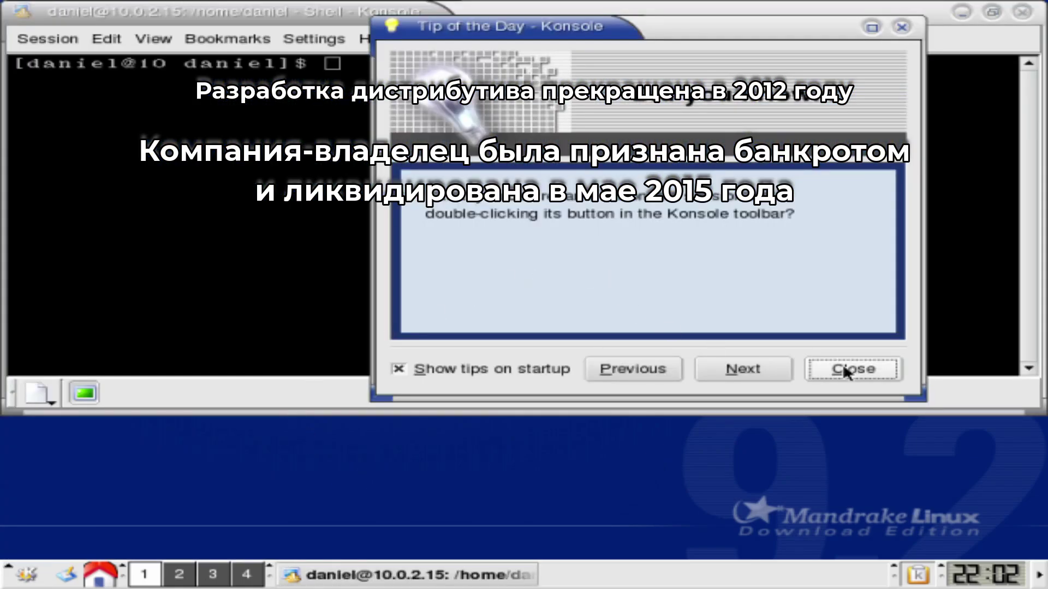
Dismiss the tip and list the home folder: Desktop, Documents and tmp
{"action": "left_click", "coordinate": [849, 369]}
{"action": "type", "text": "ls"}
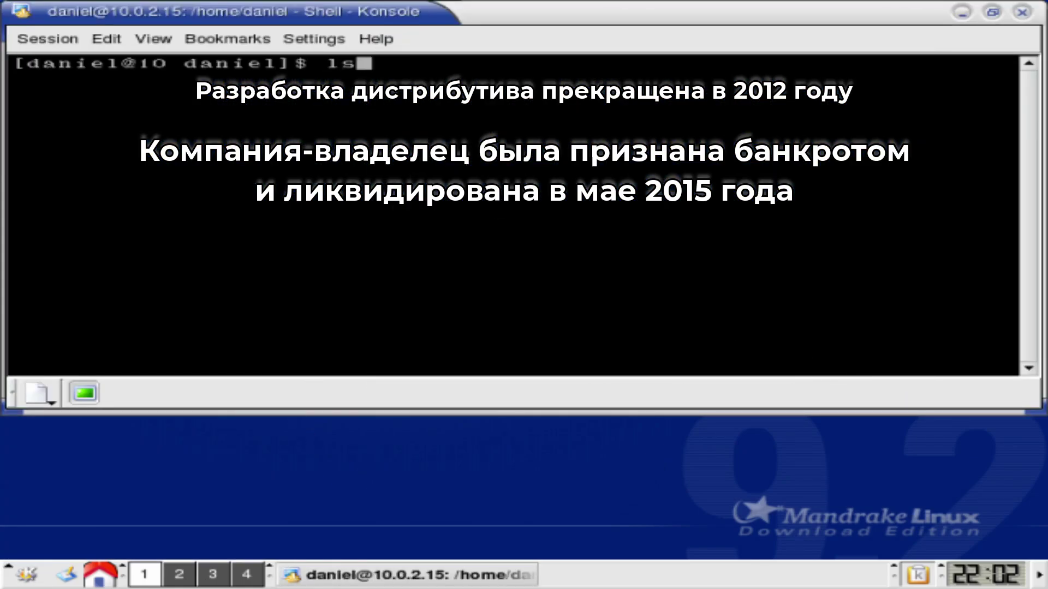
{"action": "key", "text": "Return"}
List the Desktop folder (Home.desktop, Trash, Welcome.desktop), then list the home folder again
{"action": "type", "text": "ls Desktoo"}
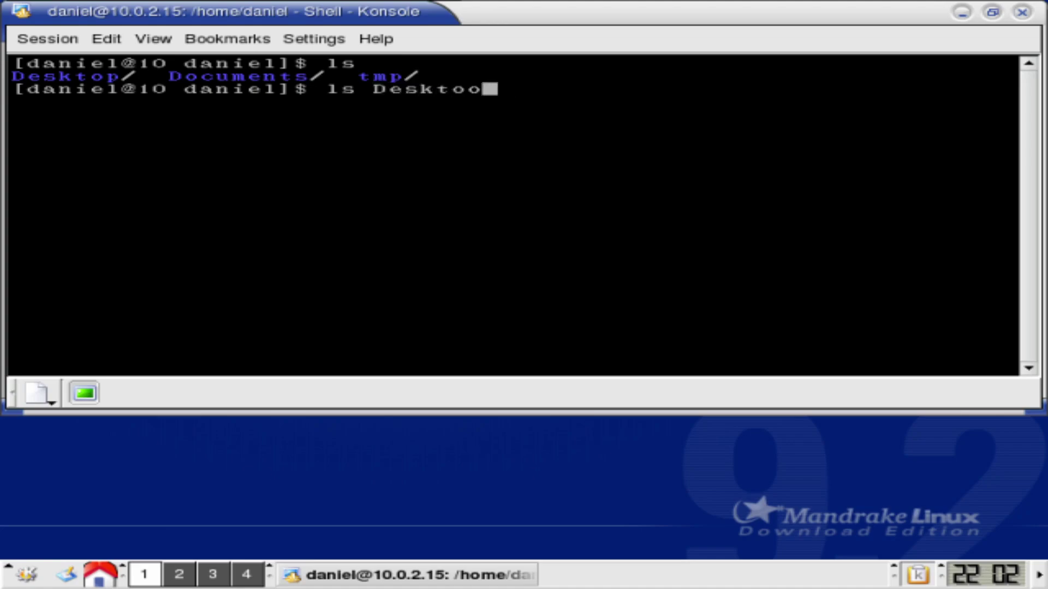
{"action": "key", "text": "BackSpace"}
{"action": "type", "text": "p"}
{"action": "key", "text": "Return"}
{"action": "type", "text": "ls"}
{"action": "key", "text": "Return"}
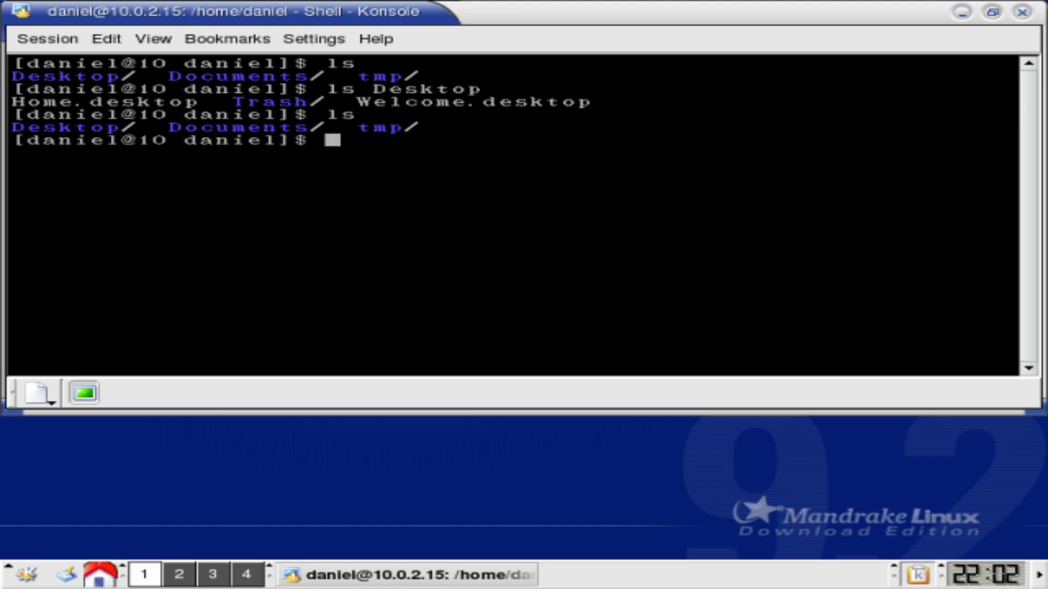
Close Konsole and open the Home folder in Konqueror
{"action": "left_click", "coordinate": [1015, 13]}
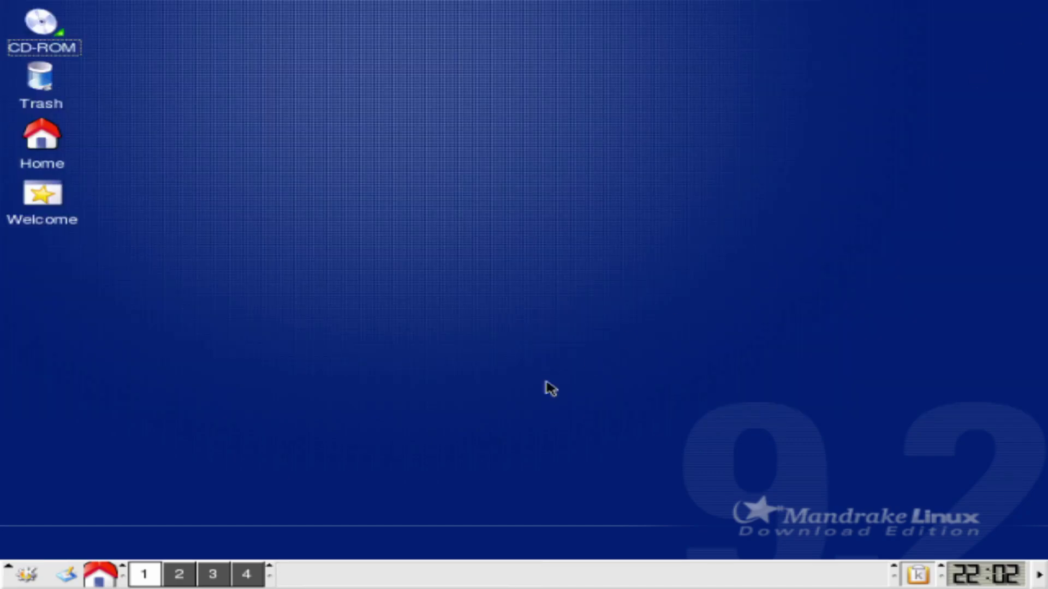
{"action": "left_click", "coordinate": [40, 137]}
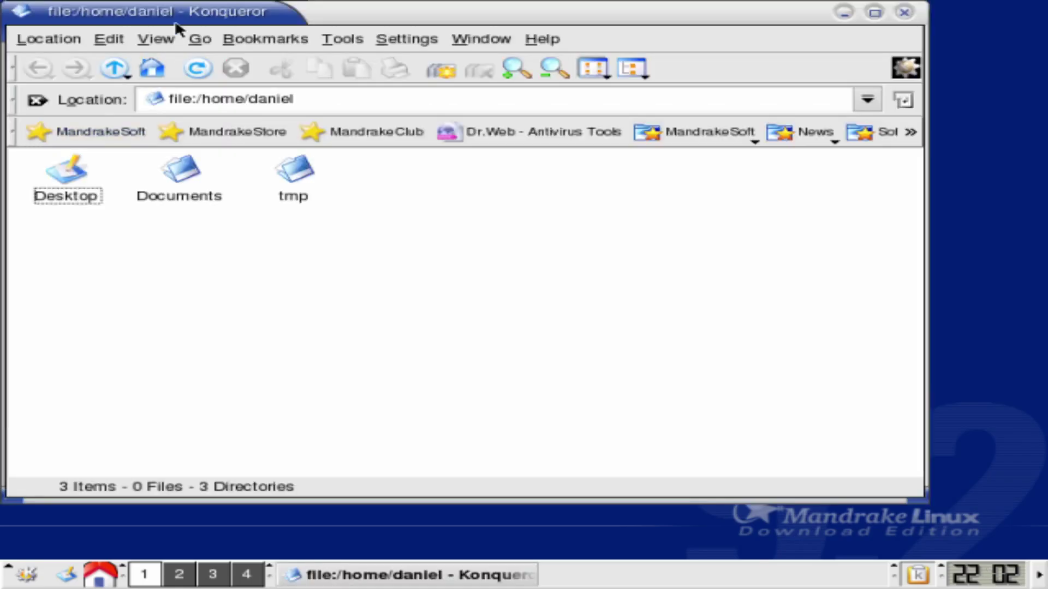
{"action": "left_click_drag", "start_coordinate": [183, 19], "coordinate": [412, 131]}
View Help > About Konqueror, go up to /home, then close Konqueror
{"action": "left_click", "coordinate": [625, 144]}
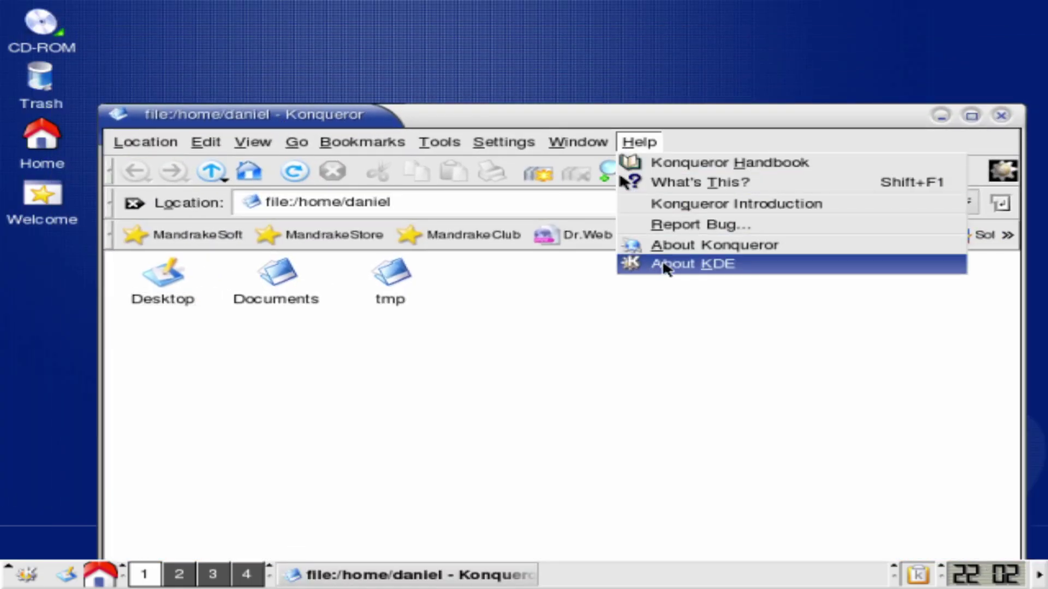
{"action": "left_click", "coordinate": [677, 243]}
{"action": "left_click", "coordinate": [849, 194]}
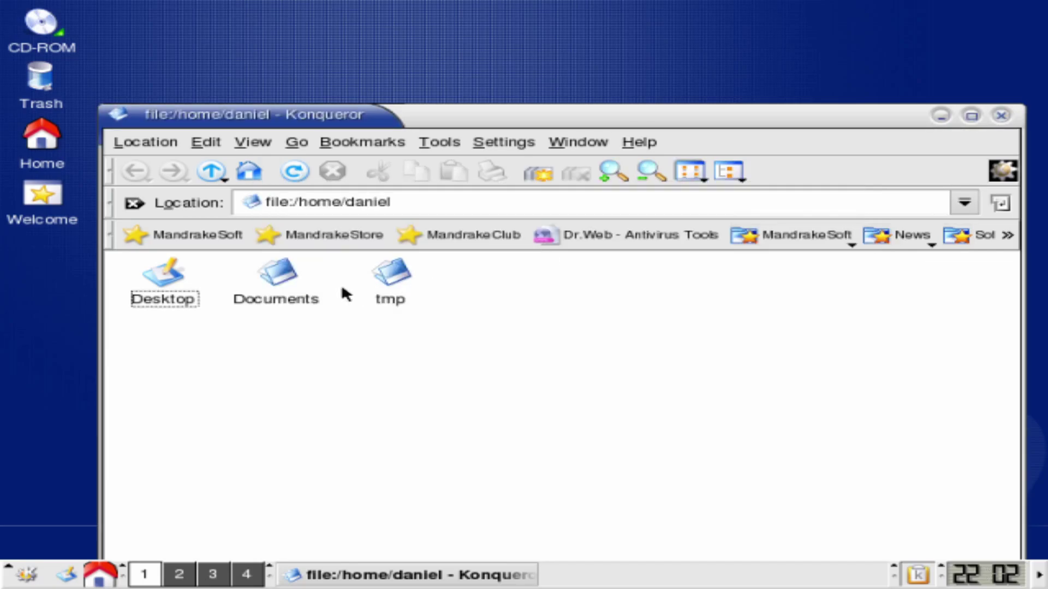
{"action": "left_click", "coordinate": [221, 173]}
{"action": "left_click", "coordinate": [995, 120]}
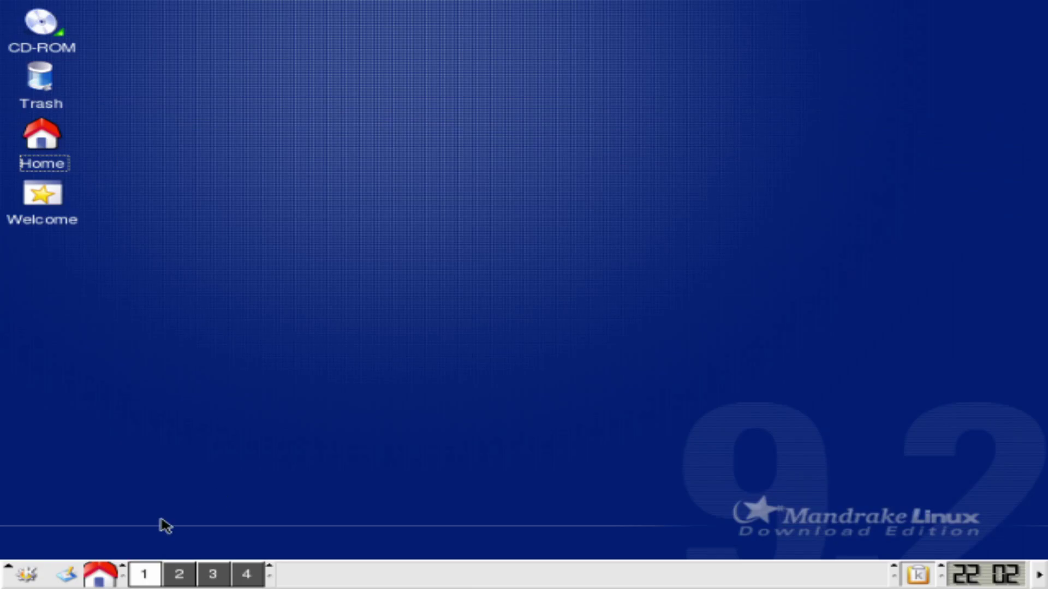
Start Configure your computer from the K menu's Configuration submenu and pop up the calendar
{"action": "left_click", "coordinate": [27, 574]}
{"action": "mouse_move", "coordinate": [143, 442]}
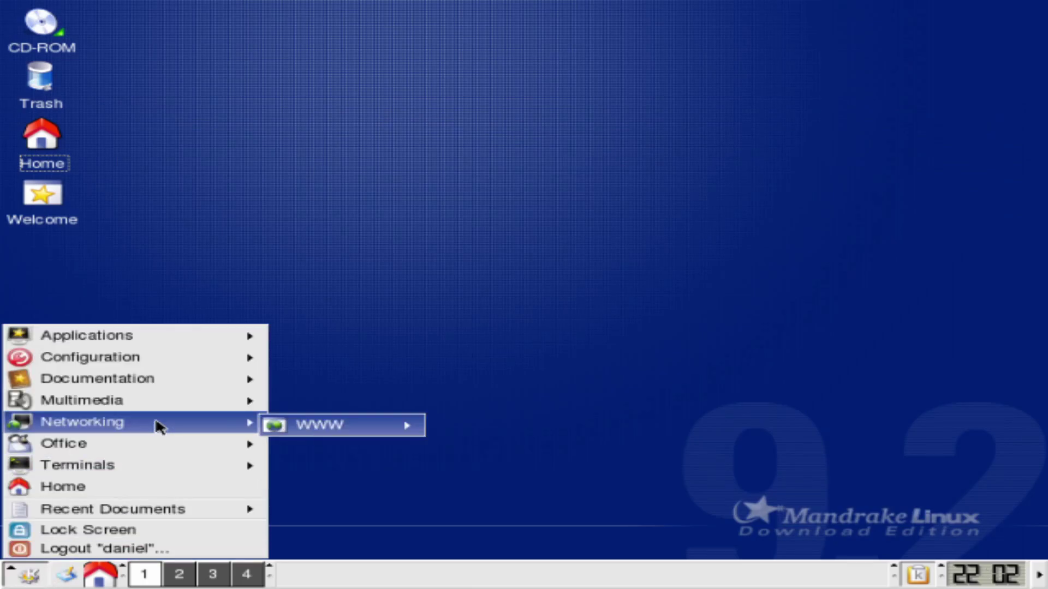
{"action": "mouse_move", "coordinate": [167, 378]}
{"action": "mouse_move", "coordinate": [164, 357]}
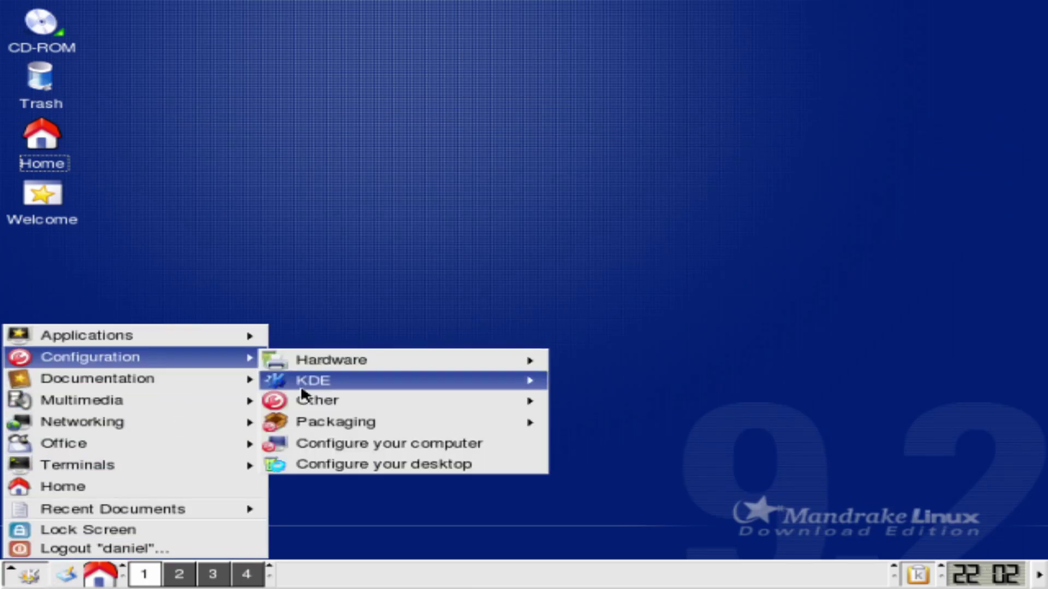
{"action": "mouse_move", "coordinate": [382, 380]}
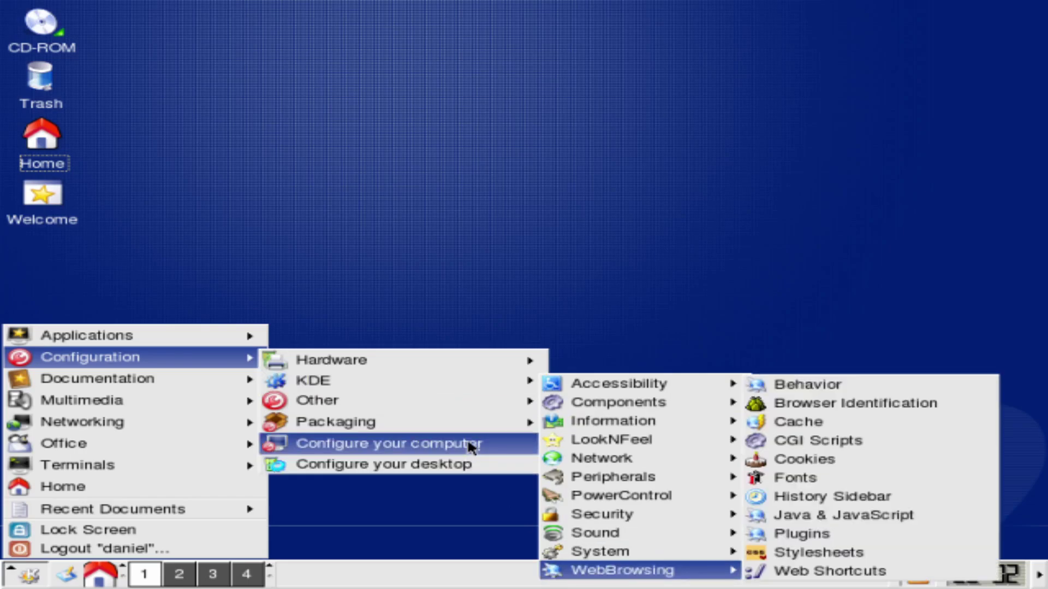
{"action": "left_click", "coordinate": [468, 445]}
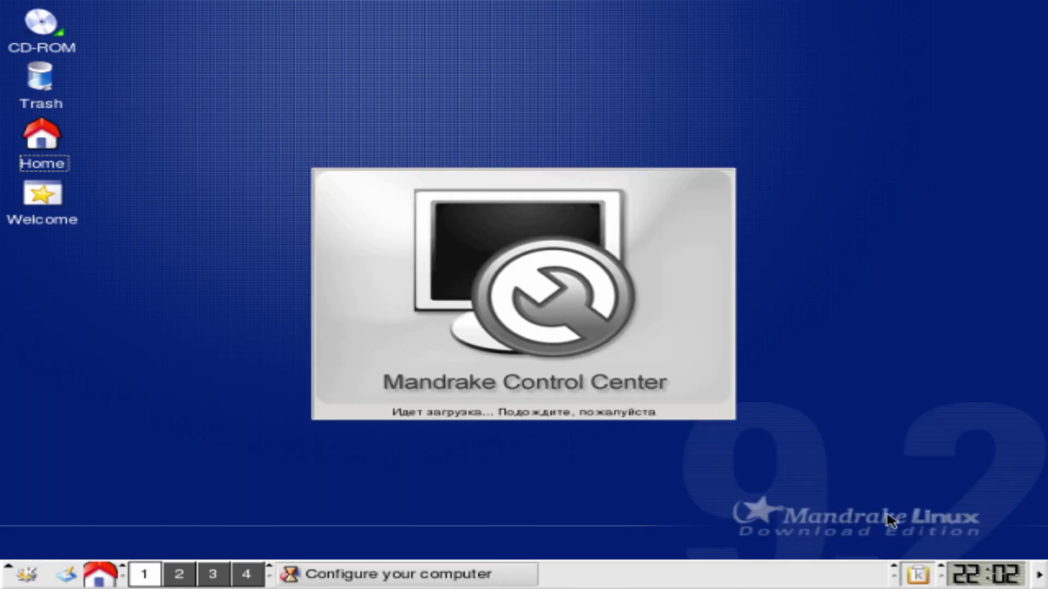
{"action": "left_click", "coordinate": [965, 584]}
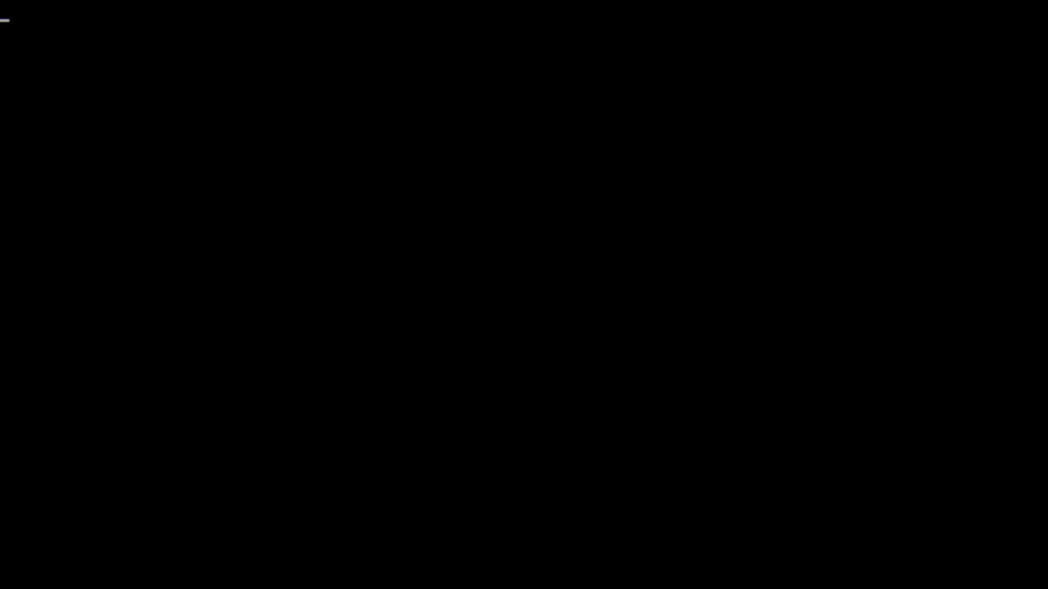
Review the boot entries and start Boot Manjaro Linux English
{"action": "key", "text": "Down"}
{"action": "key", "text": "Down"}
{"action": "key", "text": "Down"}
{"action": "key", "text": "Down"}
{"action": "key", "text": "Down"}
{"action": "key", "text": "Up"}
{"action": "key", "text": "Up"}
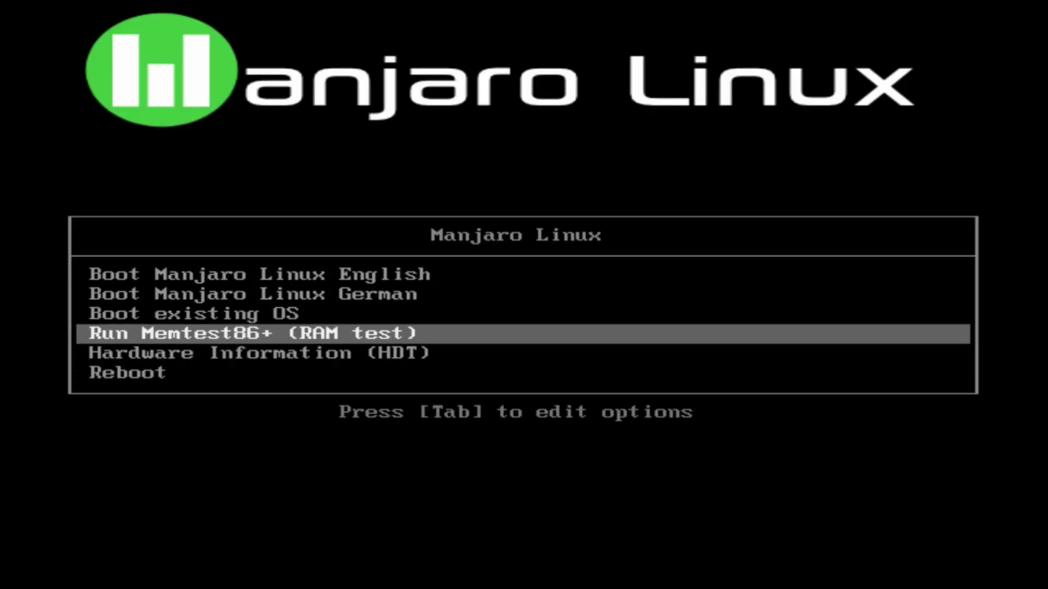
{"action": "key", "text": "Up"}
{"action": "key", "text": "Up"}
{"action": "key", "text": "Up"}
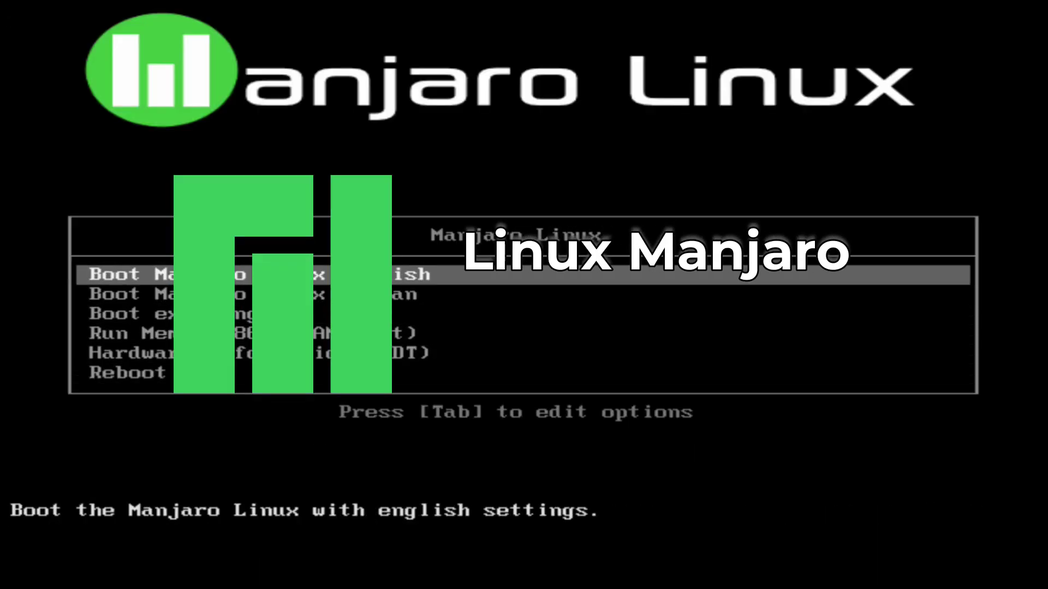
{"action": "key", "text": "Return"}
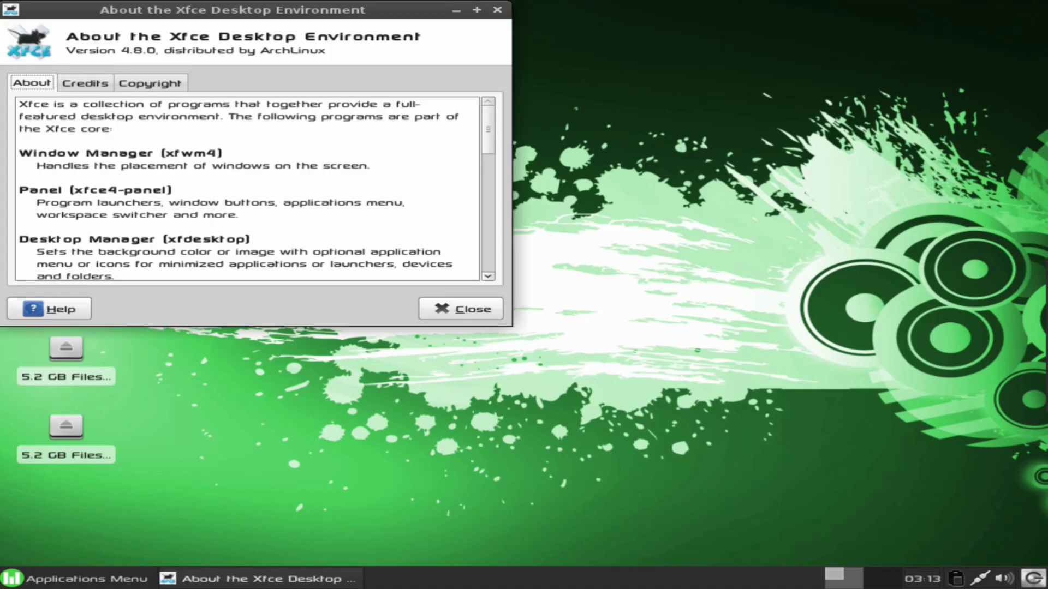
Browse AbiWord's File and Document menus, then paint a handwritten word in GIMP
{"action": "scroll", "coordinate": [477, 331], "scroll_direction": "down", "scroll_amount": 10}
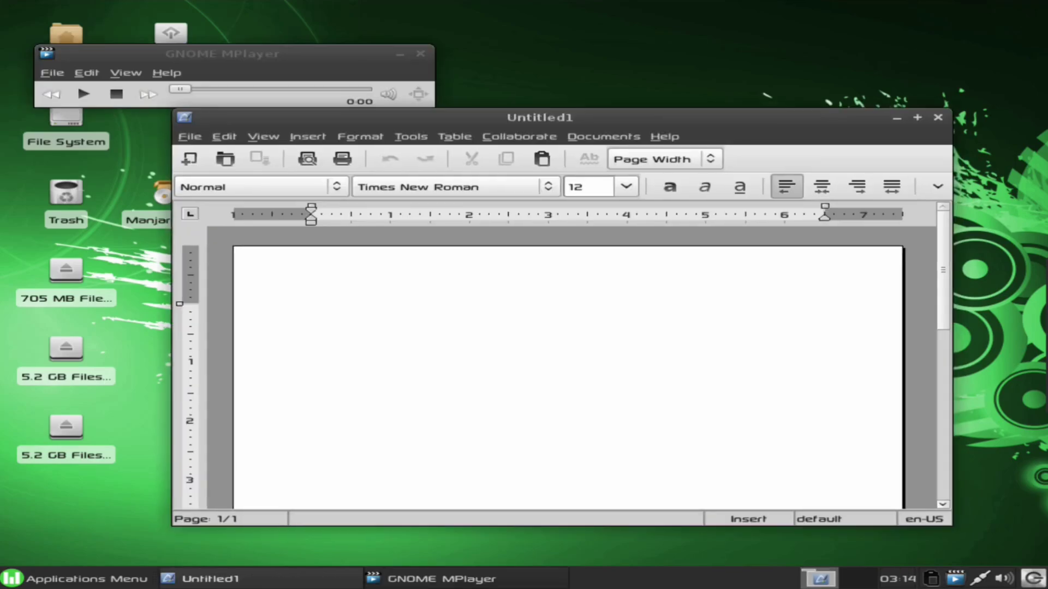
{"action": "key", "text": "alt+f"}
{"action": "key", "text": "Escape"}
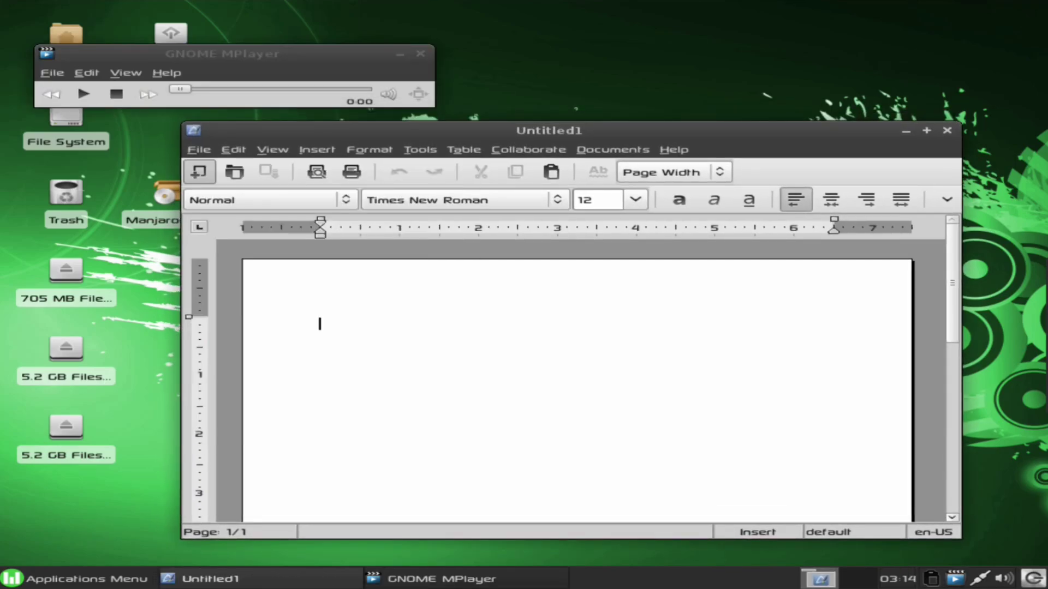
{"action": "key", "text": "alt+d"}
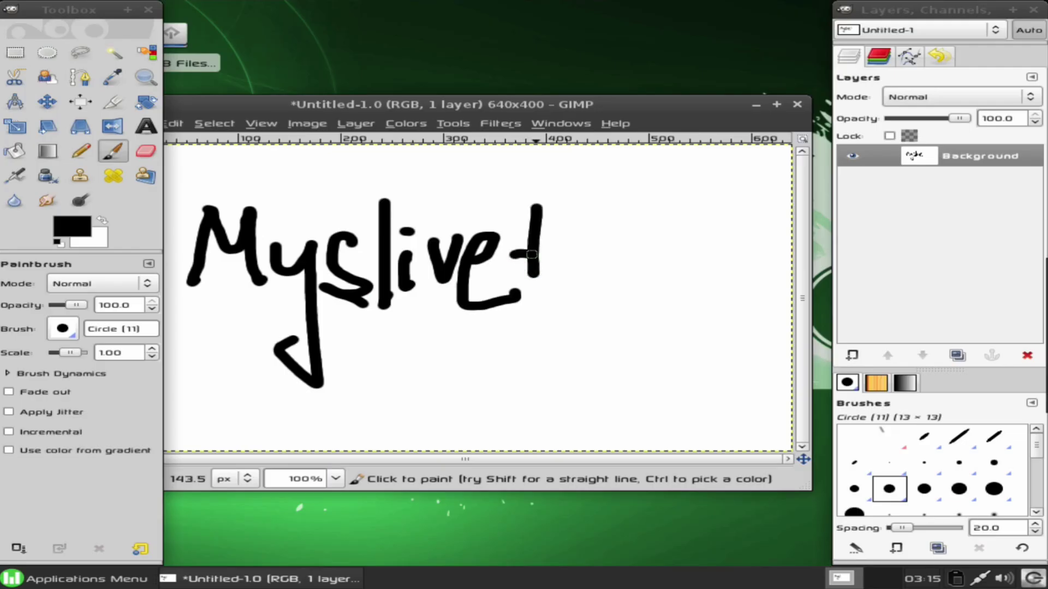
{"action": "mouse_move", "coordinate": [530, 254]}
{"action": "left_mouse_down"}
{"action": "mouse_move", "coordinate": [594, 281]}
{"action": "mouse_move", "coordinate": [585, 258]}
{"action": "left_mouse_up"}
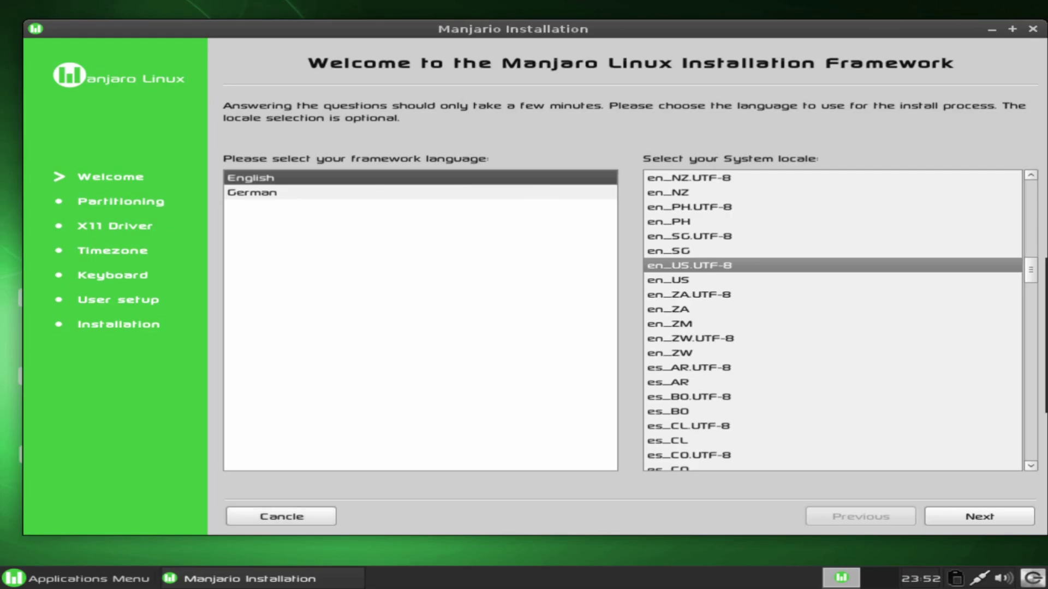
Launch the Manjaro installer, choose en_US as the system locale, and close gedit
{"action": "key", "text": "Tab"}
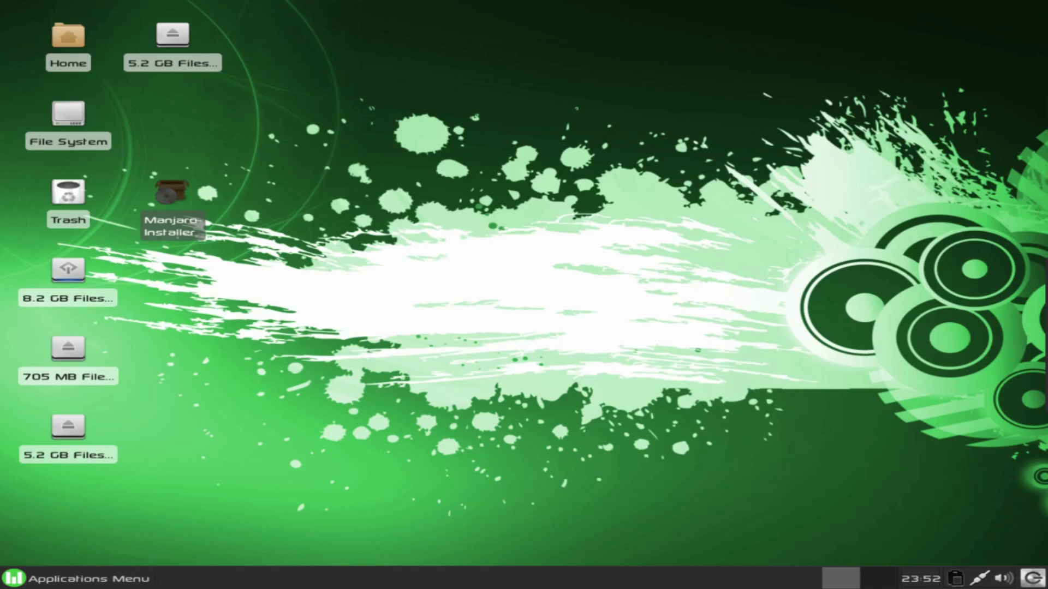
{"action": "double_click", "coordinate": [171, 192]}
{"action": "left_click", "coordinate": [666, 261]}
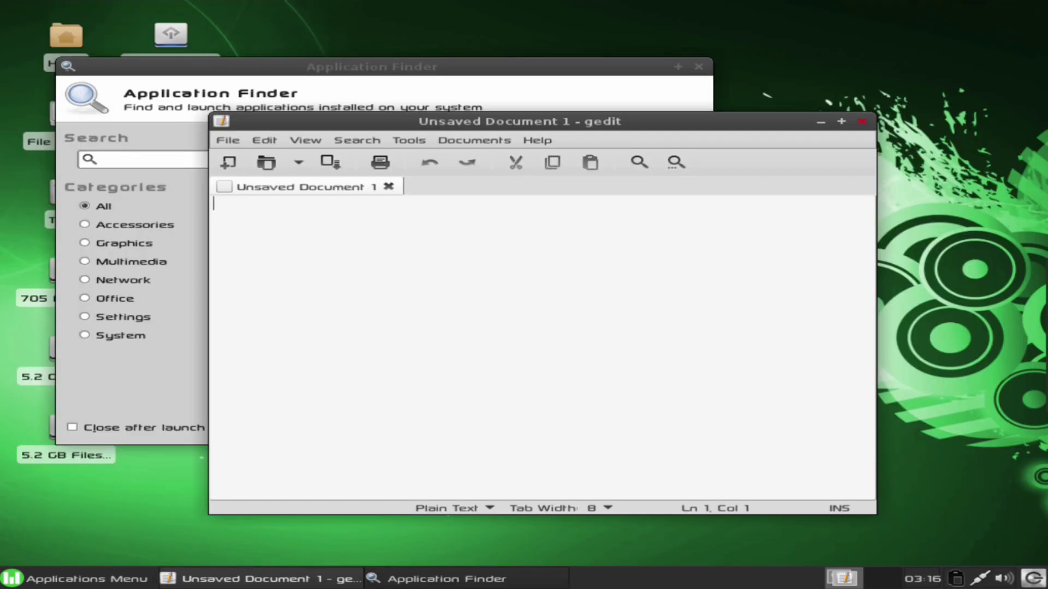
{"action": "key", "text": "ctrl+q"}
Try Root Terminal and the Screenshot tool from Application Finder, cancelling both
{"action": "scroll", "coordinate": [478, 268], "scroll_direction": "down", "scroll_amount": 3}
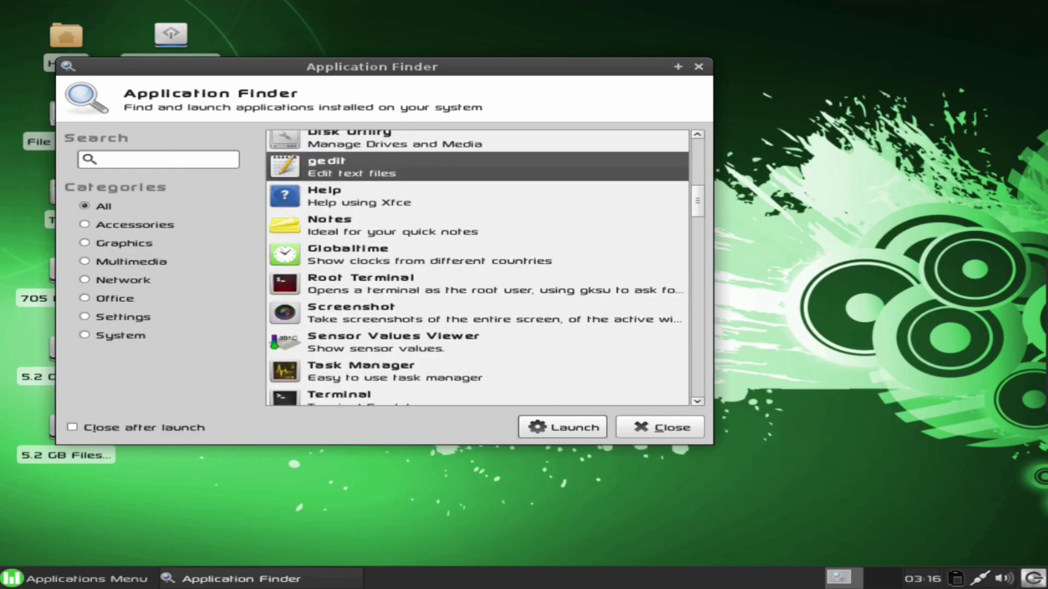
{"action": "left_click", "coordinate": [562, 427]}
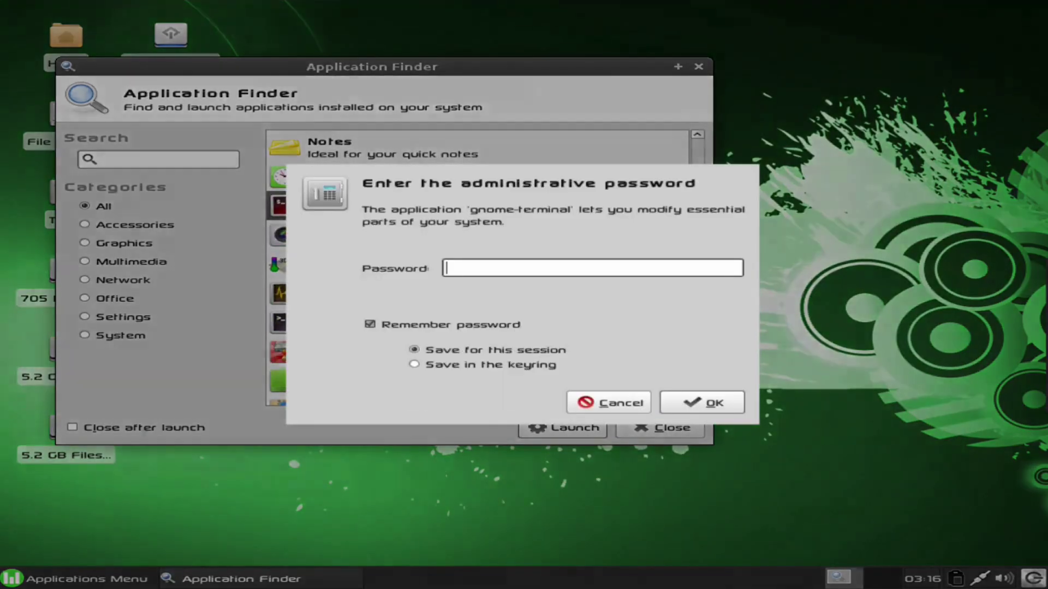
{"action": "key", "text": "Escape"}
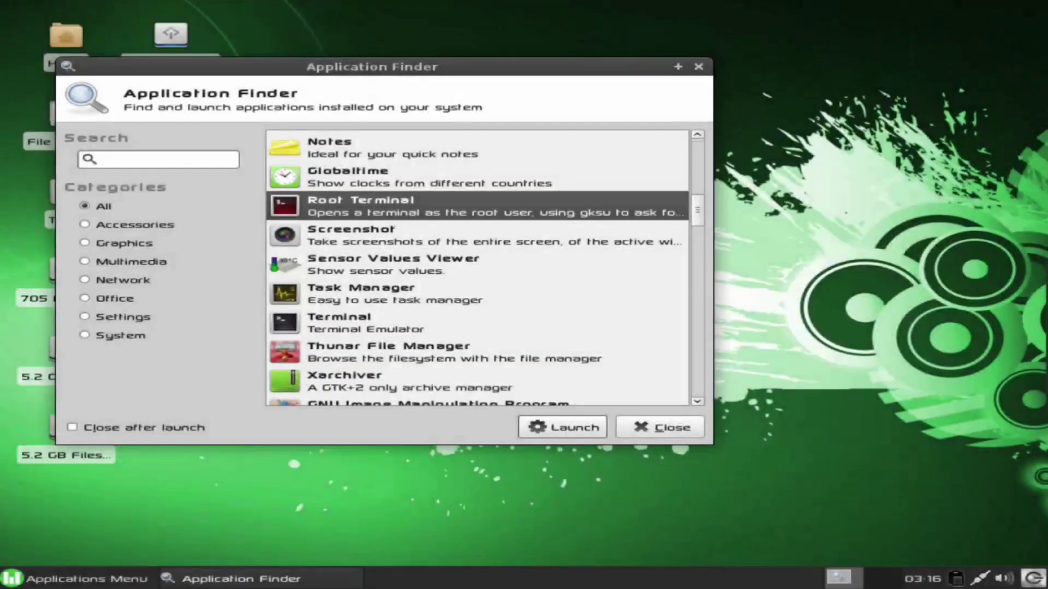
{"action": "left_click", "coordinate": [382, 235]}
{"action": "key", "text": "Return"}
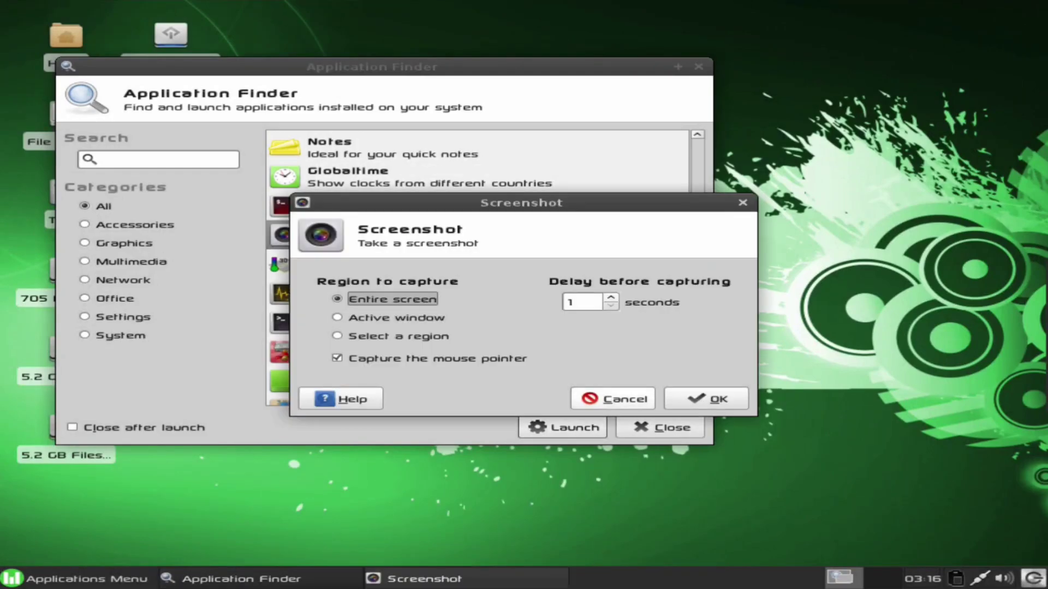
{"action": "left_click", "coordinate": [609, 398]}
{"action": "key", "text": "Return"}
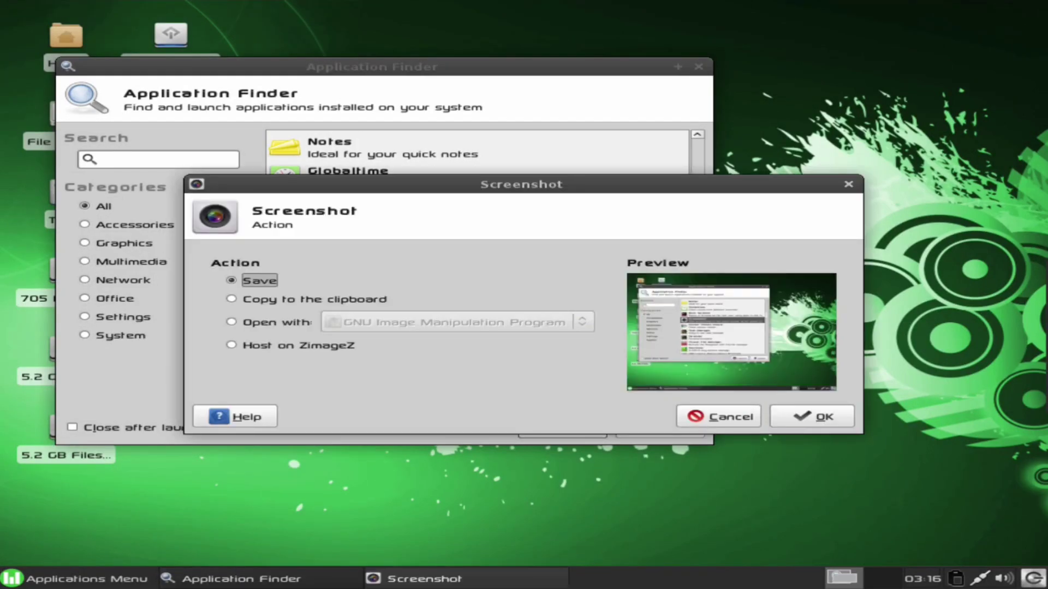
{"action": "key", "text": "Escape"}
Launch Task Manager and Terminal from Application Finder
{"action": "key", "text": "Down"}
{"action": "key", "text": "Down"}
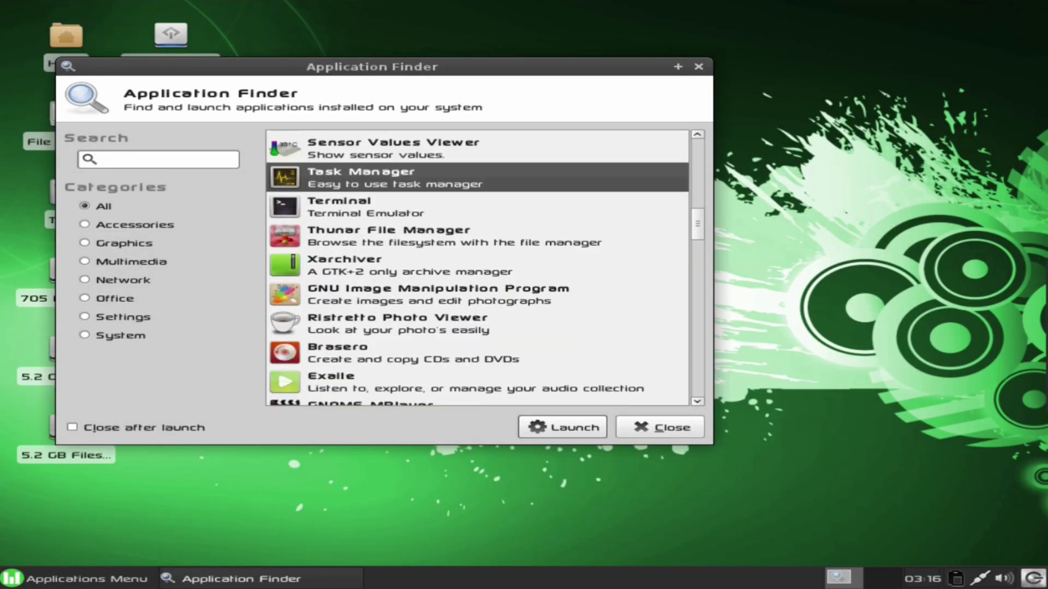
{"action": "key", "text": "Return"}
{"action": "key", "text": "alt+Tab"}
{"action": "key", "text": "Down"}
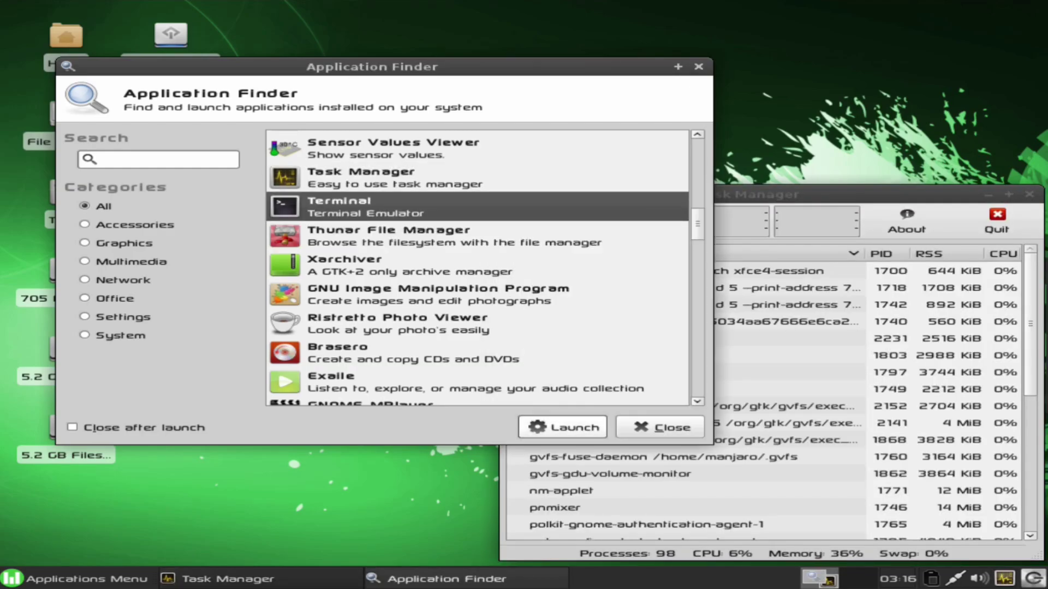
{"action": "key", "text": "Return"}
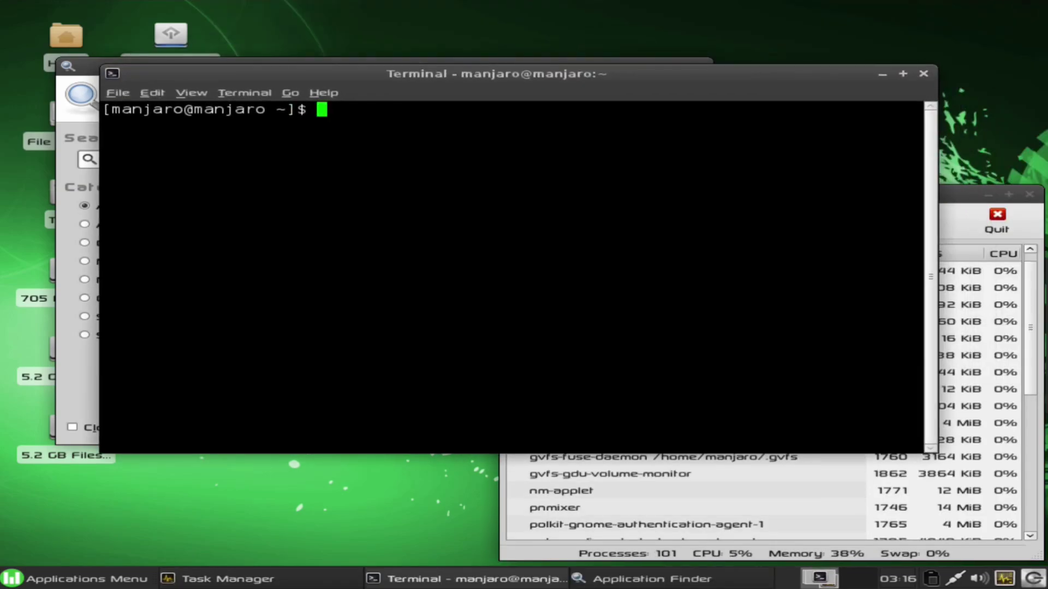
Run uname -a to show the Linux 2.6.39-ARCH x86_64 kernel details
{"action": "type", "text": "uname -a"}
{"action": "key", "text": "BackSpace"}
{"action": "type", "text": "a"}
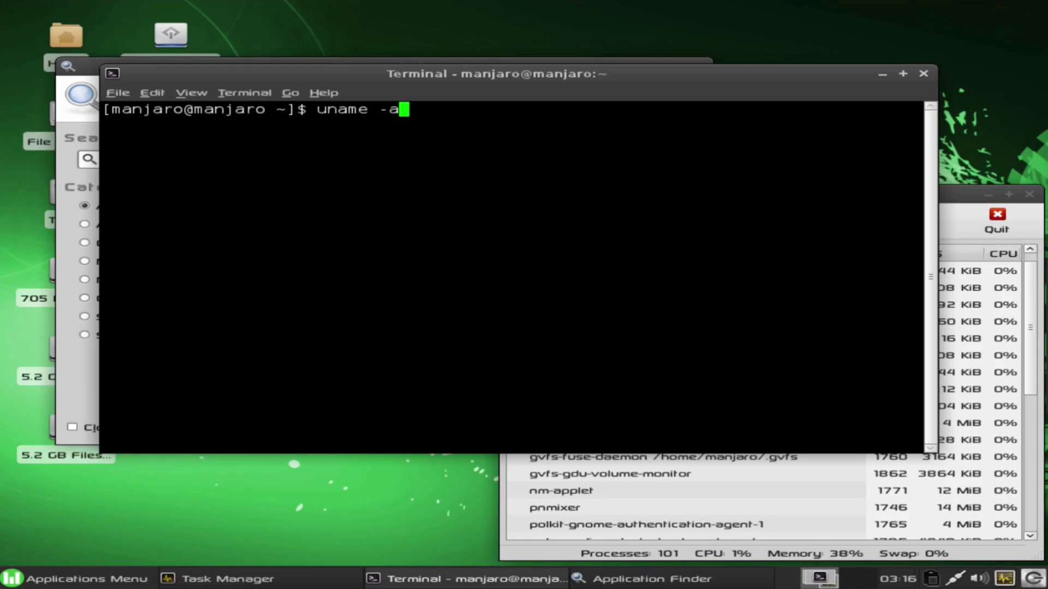
{"action": "key", "text": "Return"}
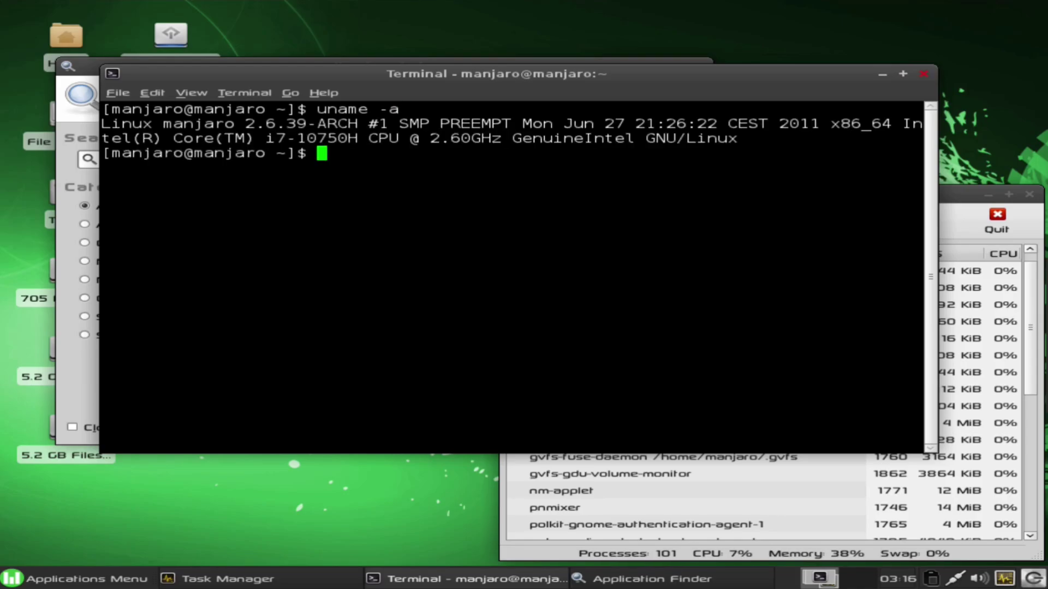
Close Terminal and Task Manager, then select Ristretto Photo Viewer in the list
{"action": "key", "text": "ctrl+d"}
{"action": "left_click_drag", "start_coordinate": [819, 195], "coordinate": [726, 151]}
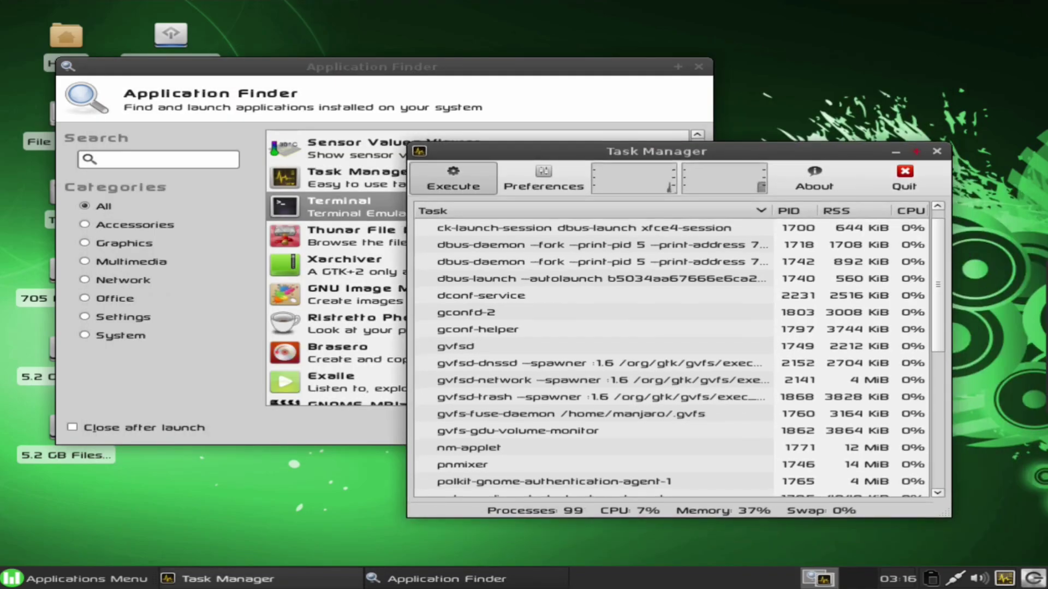
{"action": "key", "text": "ctrl+q"}
{"action": "left_click", "coordinate": [382, 353]}
{"action": "left_click", "coordinate": [382, 323]}
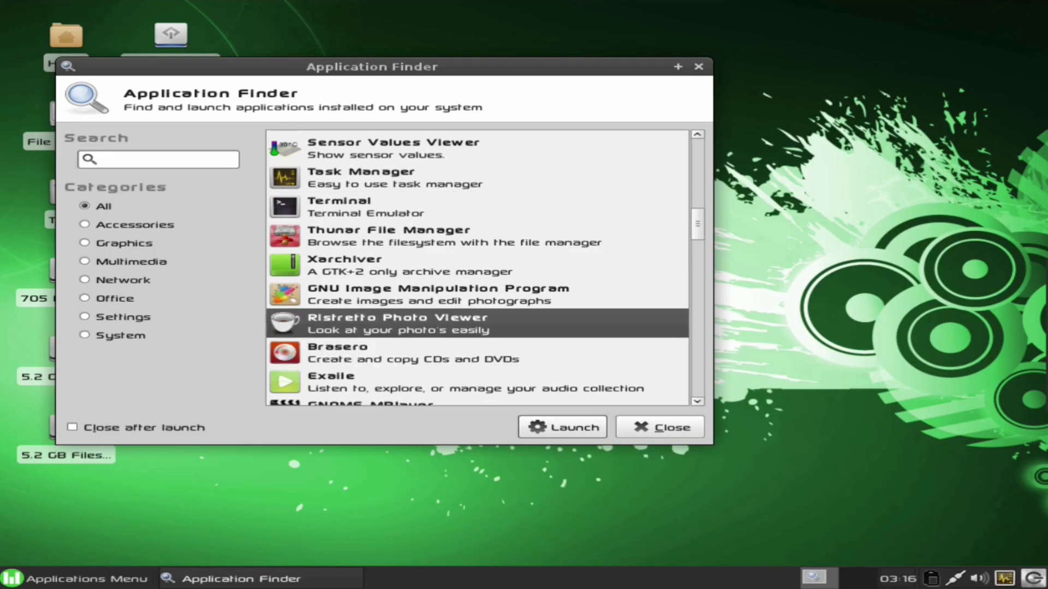
Launch Ristretto and bring up its File > Open dialog at the file system root
{"action": "key", "text": "Return"}
{"action": "key", "text": "Down"}
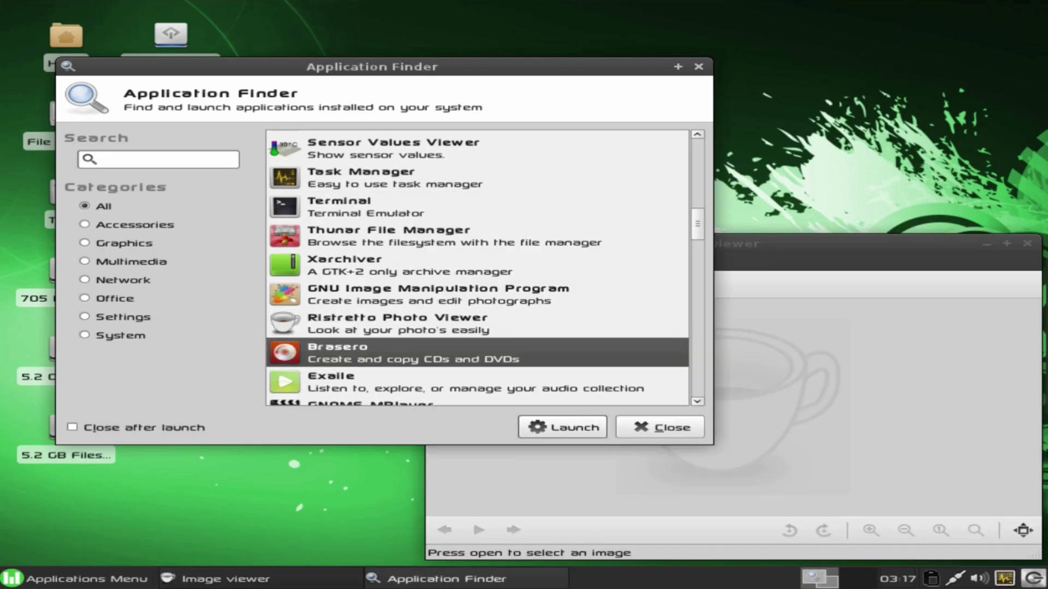
{"action": "key", "text": "alt+f"}
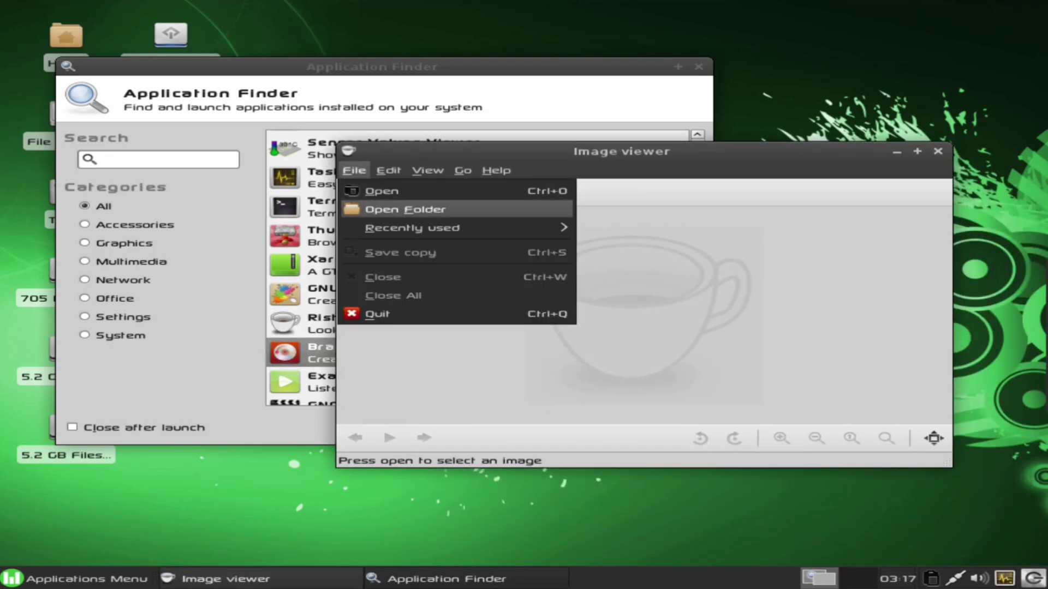
{"action": "key", "text": "Return"}
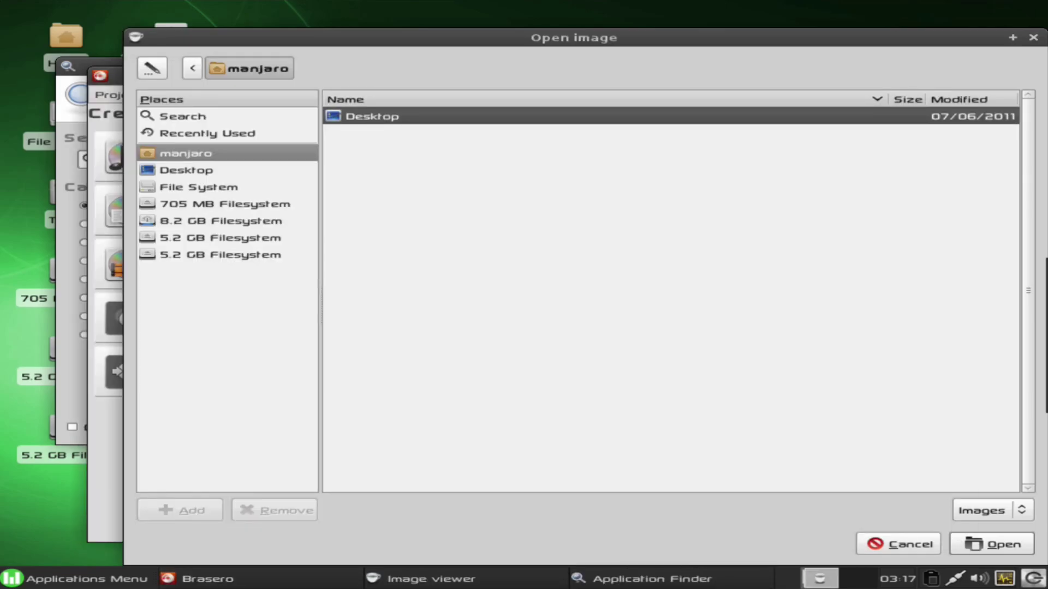
{"action": "key", "text": "Return"}
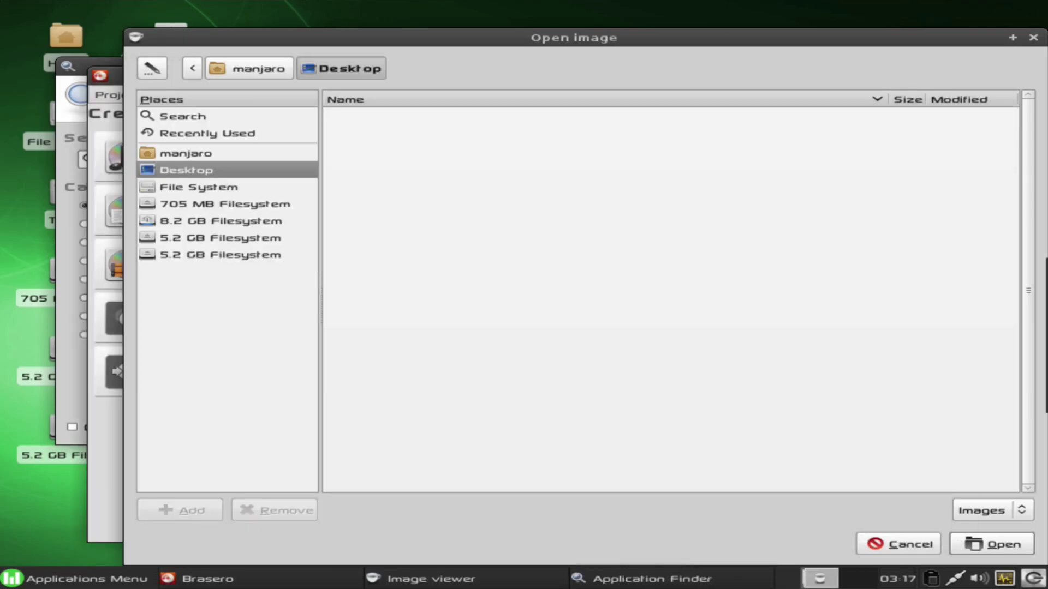
{"action": "key", "text": "Down"}
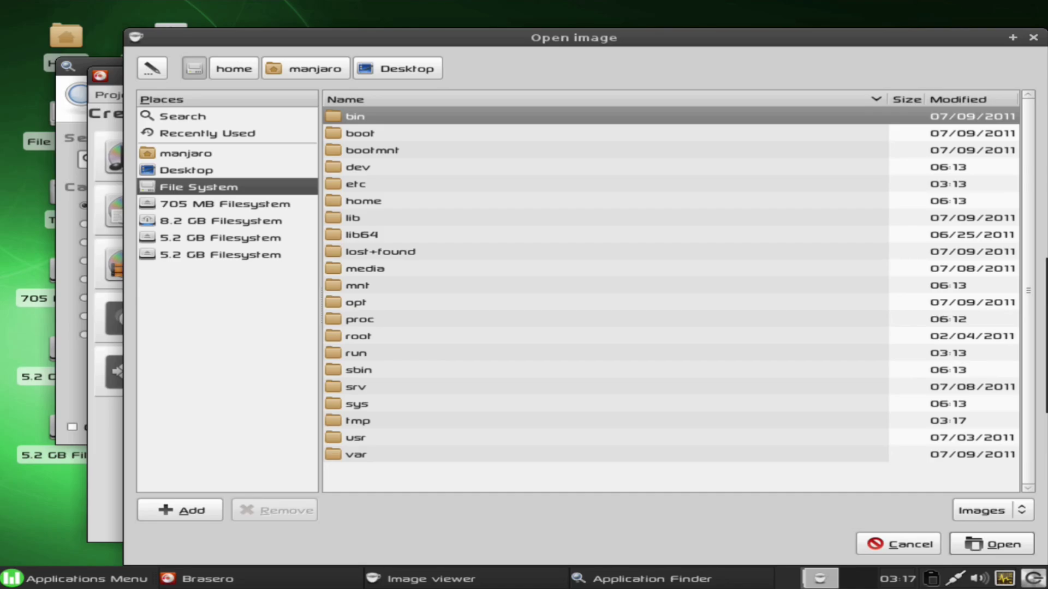
Browse to /usr/share/xfce4/backdrops and open paltanen.jpg in the viewer
{"action": "type", "text": "usr"}
{"action": "key", "text": "Return"}
{"action": "type", "text": "share"}
{"action": "key", "text": "Return"}
{"action": "scroll", "coordinate": [671, 300], "scroll_direction": "down", "scroll_amount": 15}
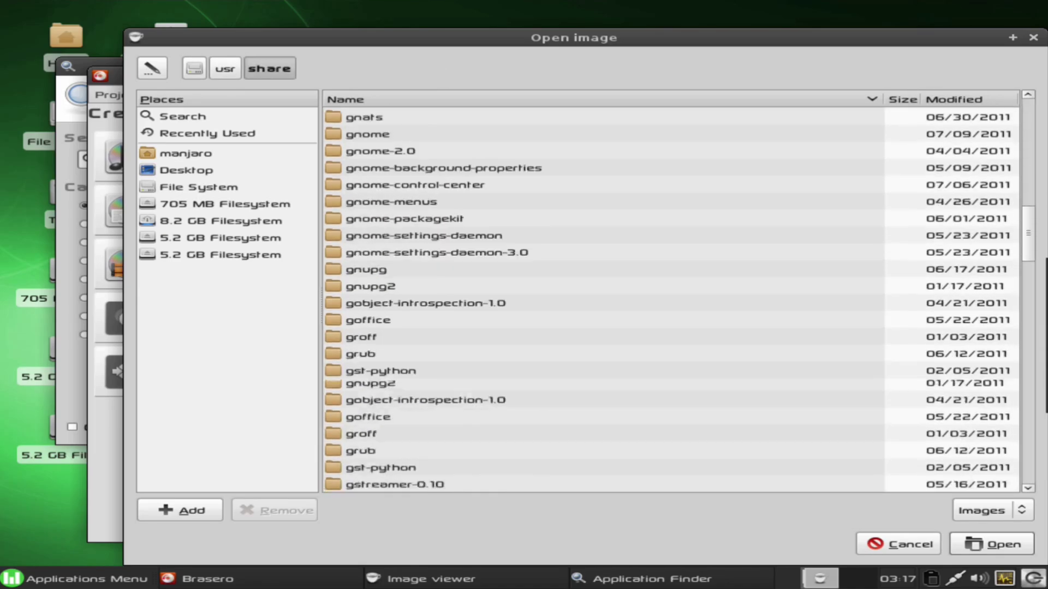
{"action": "scroll", "coordinate": [672, 300], "scroll_direction": "down", "scroll_amount": 20}
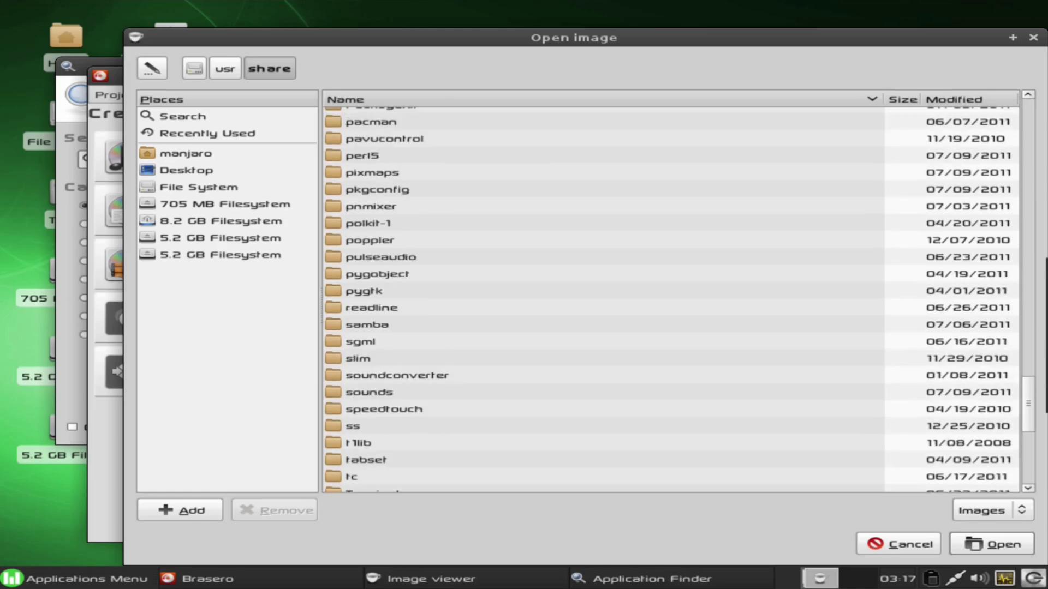
{"action": "double_click", "coordinate": [364, 366]}
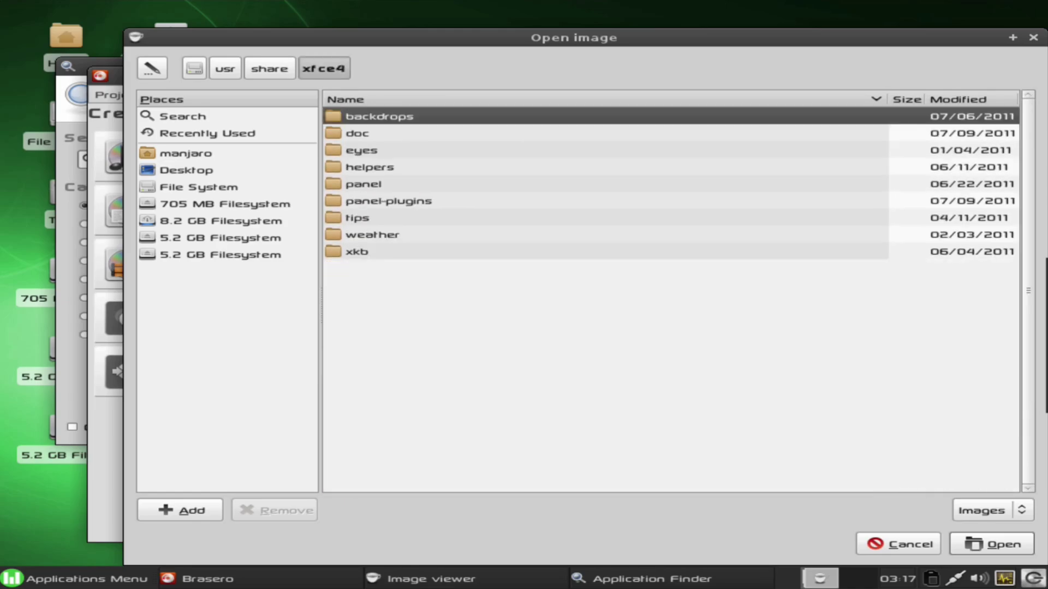
{"action": "key", "text": "Return"}
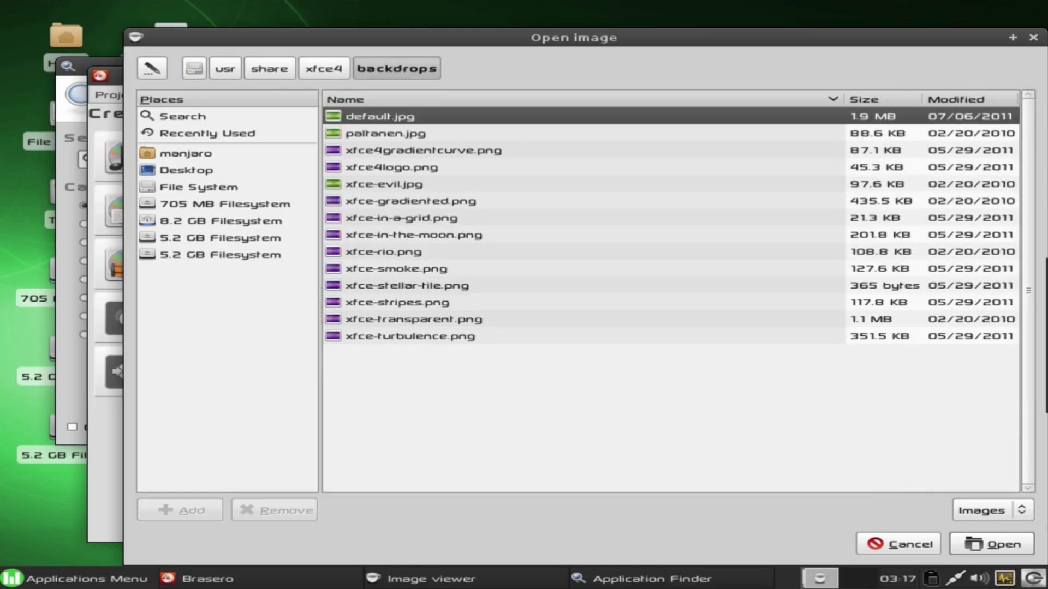
{"action": "key", "text": "Down"}
{"action": "key", "text": "Return"}
{"action": "left_click_drag", "start_coordinate": [545, 76], "coordinate": [502, 67]}
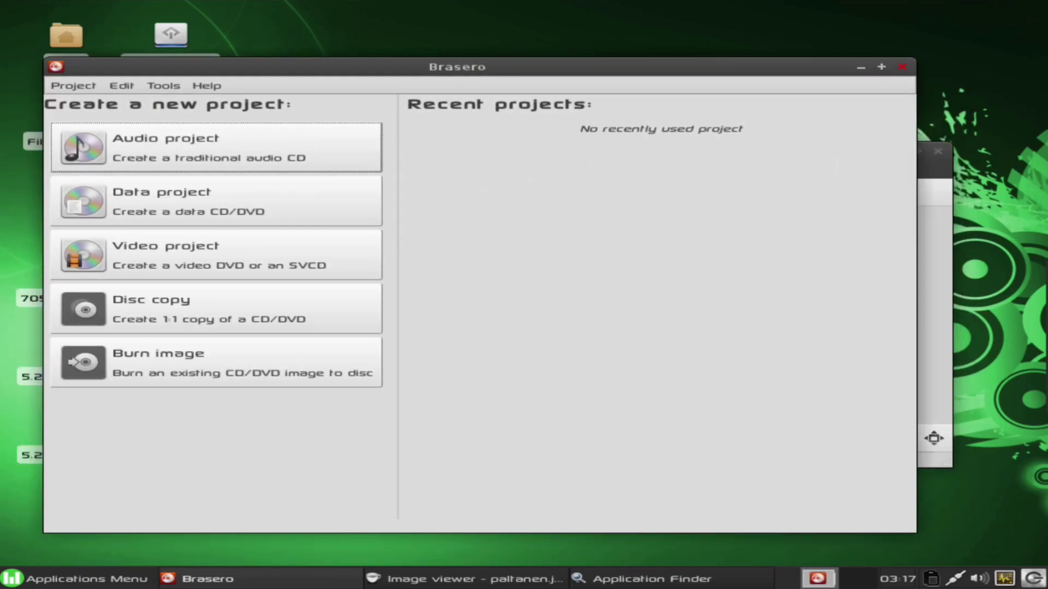
Close Brasero and the Ristretto image viewer
{"action": "key", "text": "alt+F4"}
{"action": "left_click_drag", "start_coordinate": [644, 155], "coordinate": [644, 188]}
{"action": "key", "text": "alt+F4"}
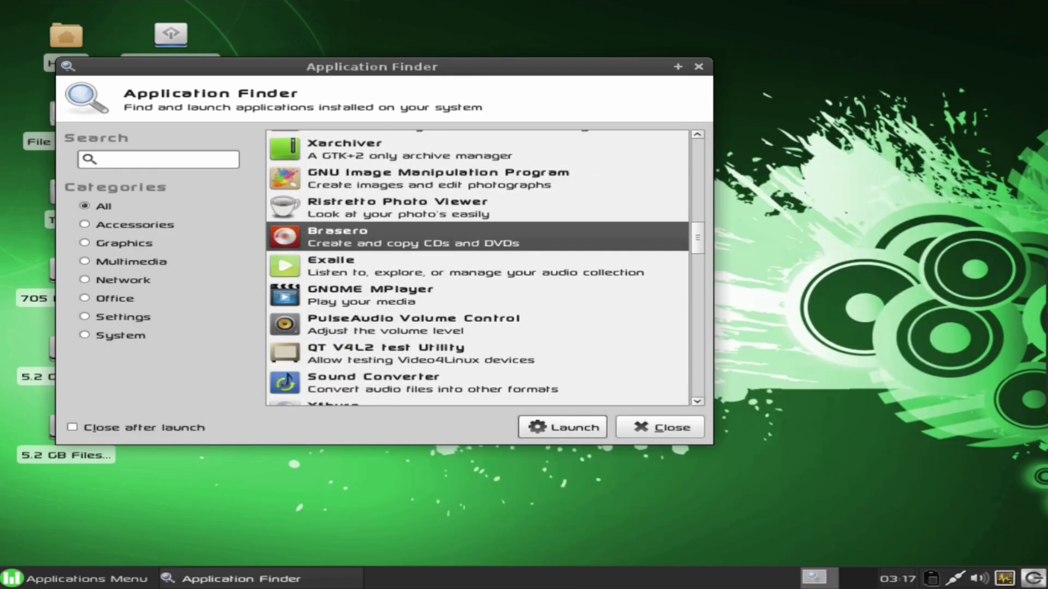
Launch and close PulseAudio Volume Control, then open and close Accessibility settings
{"action": "key", "text": "Down"}
{"action": "key", "text": "Down"}
{"action": "key", "text": "Down"}
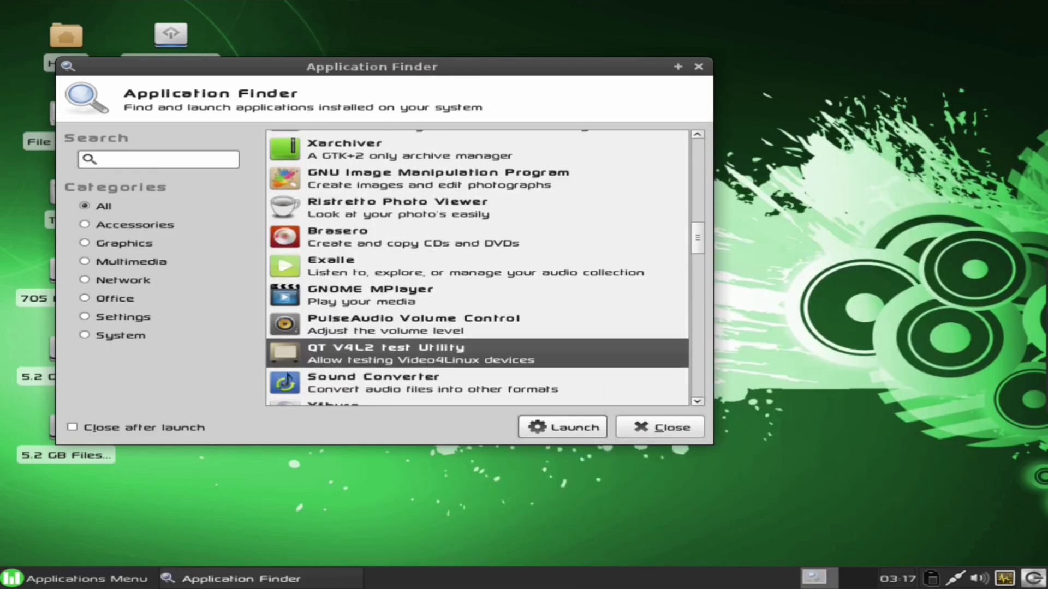
{"action": "key", "text": "Up"}
{"action": "key", "text": "Return"}
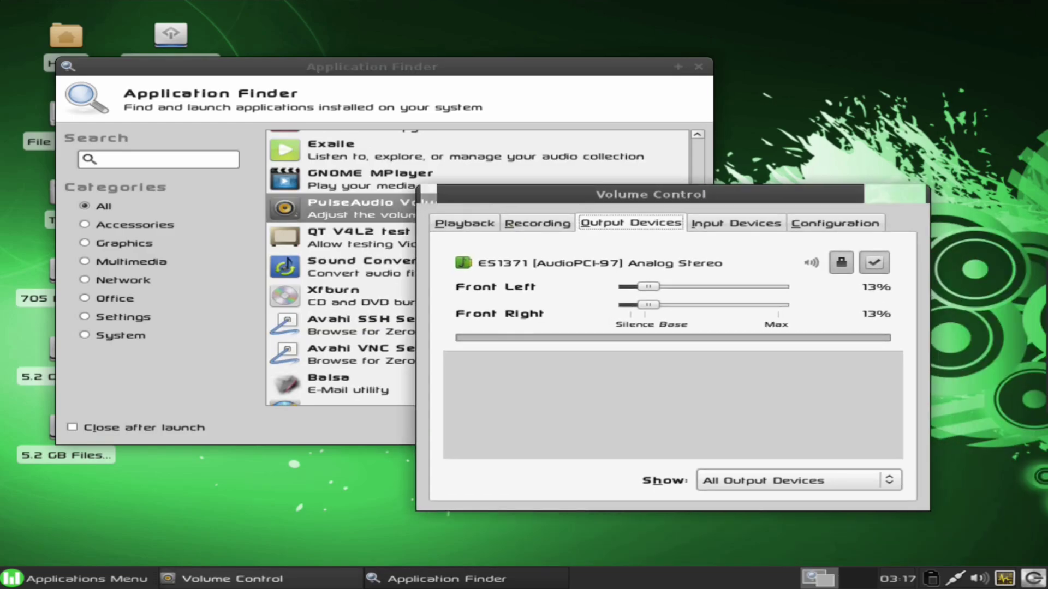
{"action": "key", "text": "alt+F4"}
{"action": "scroll", "coordinate": [477, 267], "scroll_direction": "down", "scroll_amount": 5}
{"action": "scroll", "coordinate": [477, 268], "scroll_direction": "up", "scroll_amount": 1}
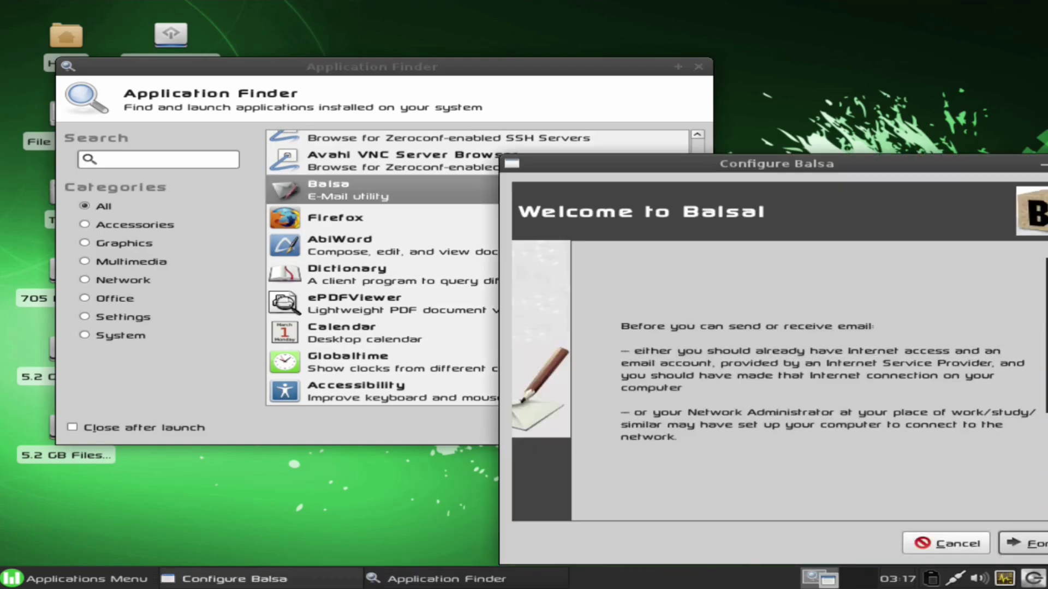
{"action": "double_click", "coordinate": [355, 391]}
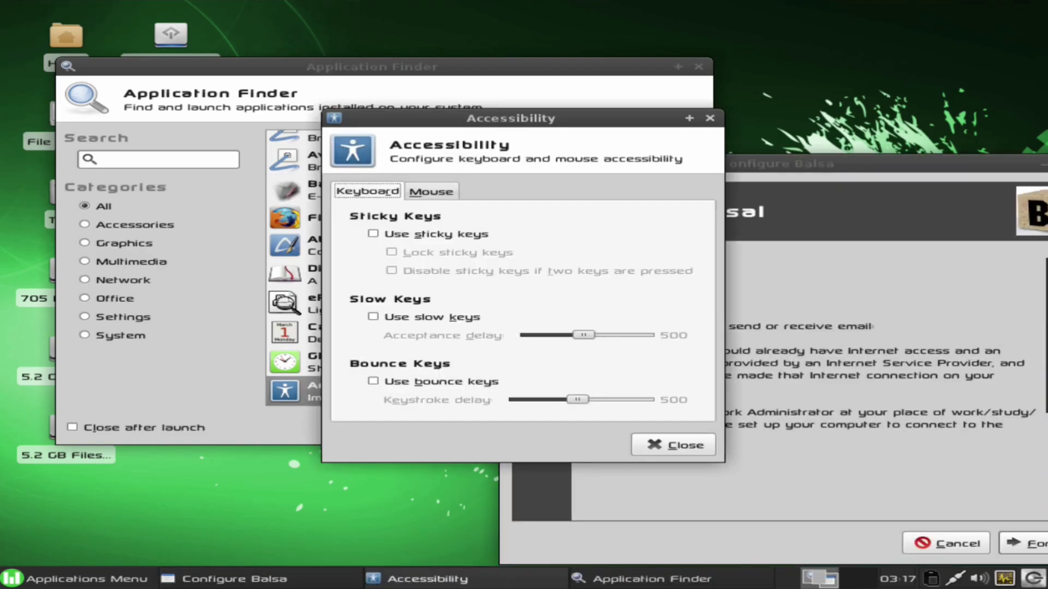
{"action": "key", "text": "Escape"}
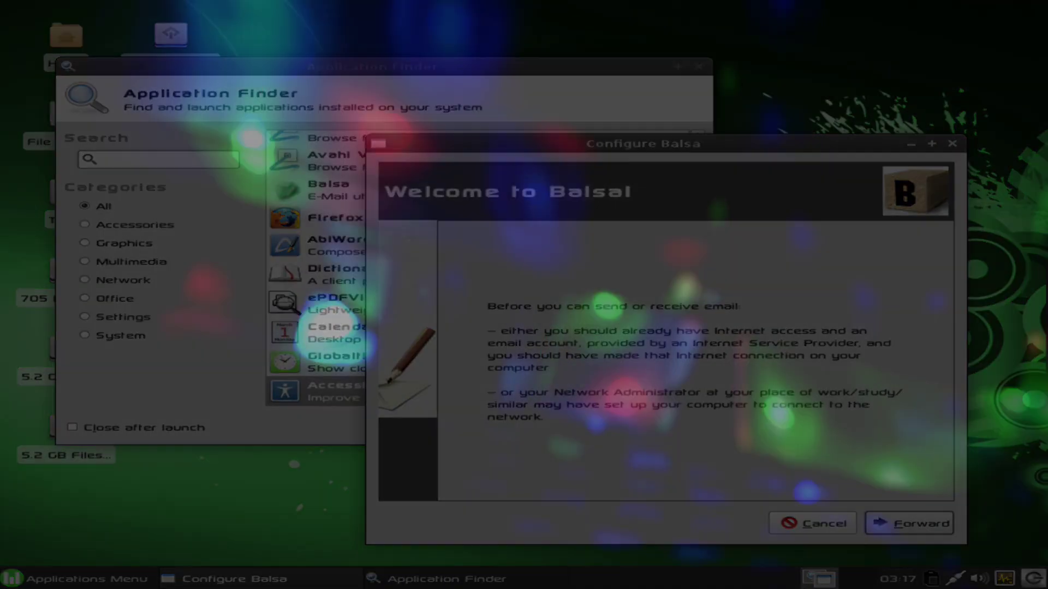